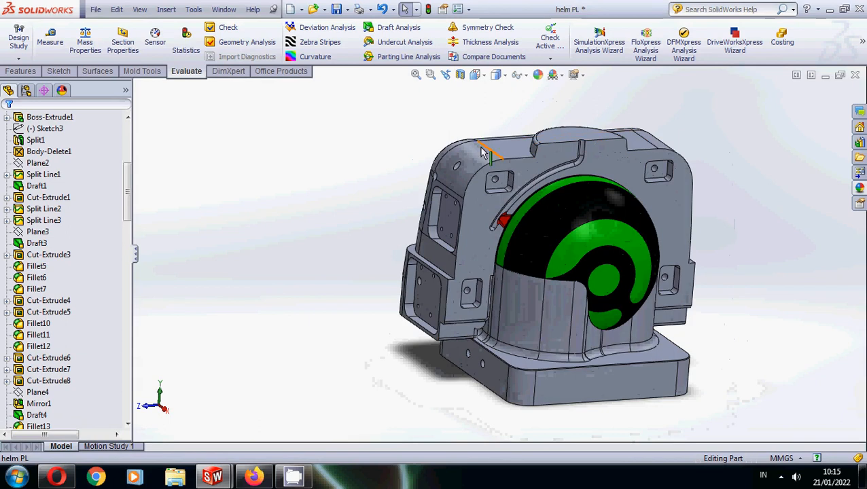
Measure the distance between the two side walls of the lower rectangular pocket on the helmet mould's front side.
{"action": "left_click", "coordinate": [475, 75]}
{"action": "left_click", "coordinate": [467, 140]}
{"action": "left_click", "coordinate": [475, 75]}
{"action": "left_click", "coordinate": [486, 123]}
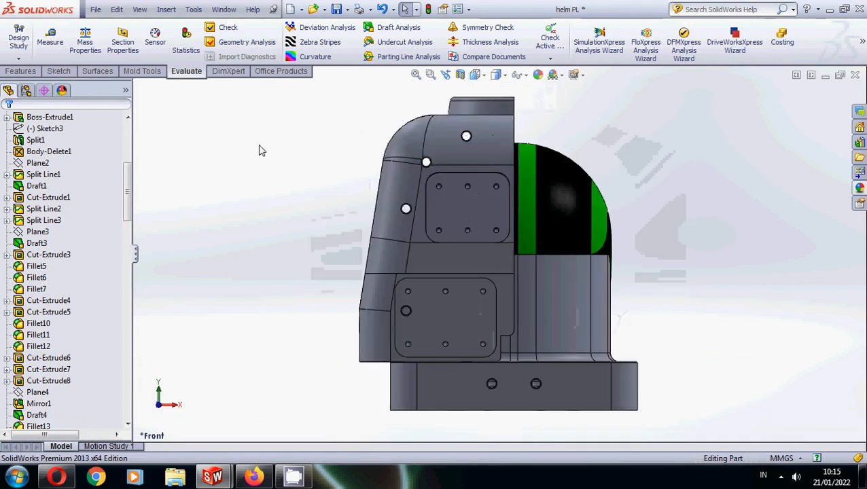
{"action": "left_click", "coordinate": [49, 37]}
{"action": "scroll", "coordinate": [381, 286], "scroll_direction": "down", "scroll_amount": 6}
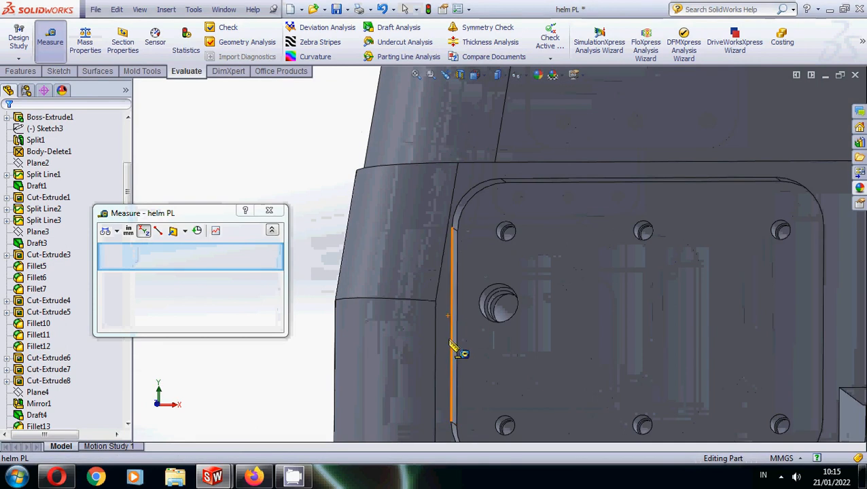
{"action": "middle_click_drag", "start_coordinate": [461, 333], "coordinate": [457, 317]}
{"action": "left_click", "coordinate": [472, 313]}
{"action": "middle_click_drag", "start_coordinate": [514, 331], "coordinate": [623, 300]}
{"action": "left_click", "coordinate": [615, 285]}
{"action": "left_click", "coordinate": [754, 235]}
Measure the distance between the upper and lower walls of the lower rectangular pocket, then clear the selection.
{"action": "middle_click_drag", "start_coordinate": [567, 271], "coordinate": [515, 296]}
{"action": "left_click", "coordinate": [541, 172]}
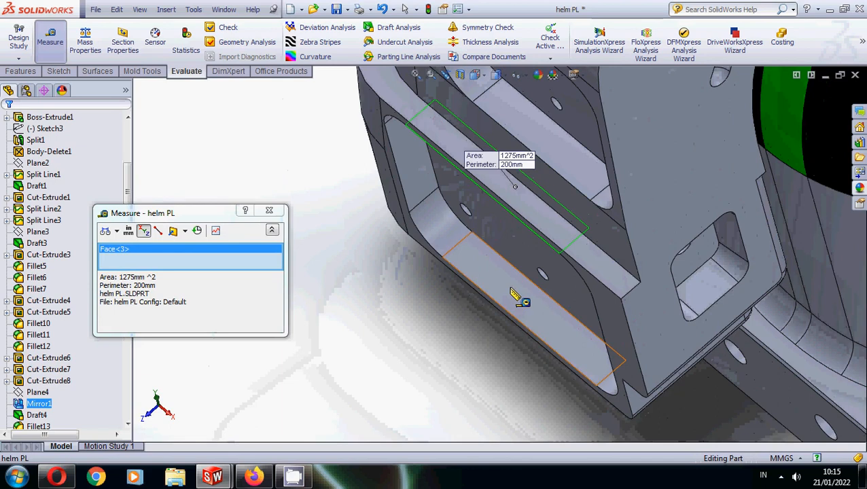
{"action": "left_click", "coordinate": [517, 291]}
{"action": "middle_click_drag", "start_coordinate": [335, 236], "coordinate": [333, 200]}
{"action": "left_click", "coordinate": [331, 197]}
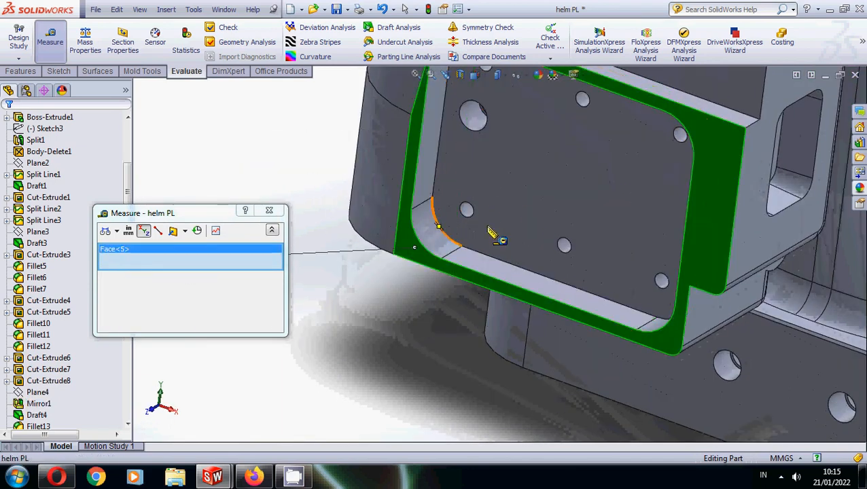
Measure the lower pocket's depth from its outer rim face to its floor.
{"action": "left_click", "coordinate": [476, 262]}
{"action": "left_click", "coordinate": [527, 267]}
{"action": "scroll", "coordinate": [530, 269], "scroll_direction": "up", "scroll_amount": 3}
{"action": "middle_click_drag", "start_coordinate": [532, 271], "coordinate": [401, 273]}
{"action": "left_click", "coordinate": [369, 183]}
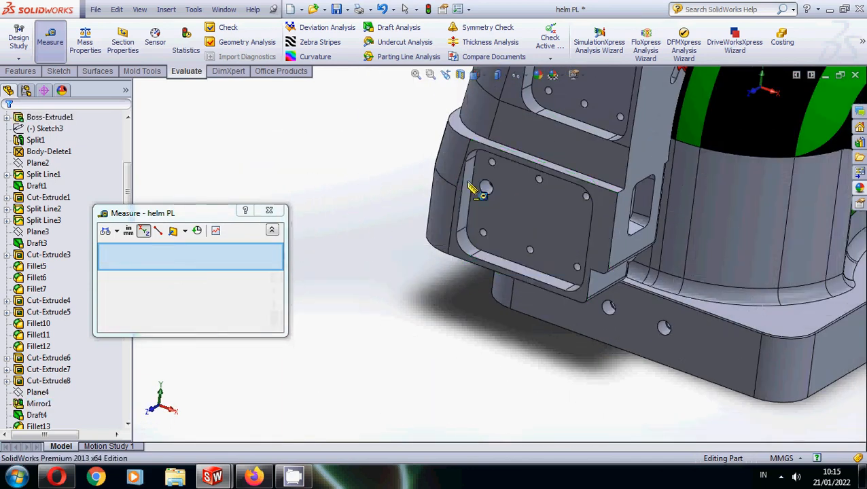
Measure how far the pocket's upper-left tapped hole lies from the left side wall and from the upper wall.
{"action": "scroll", "coordinate": [476, 190], "scroll_direction": "down", "scroll_amount": 5}
{"action": "left_click", "coordinate": [411, 197]}
{"action": "left_click", "coordinate": [469, 174]}
{"action": "left_click", "coordinate": [287, 136]}
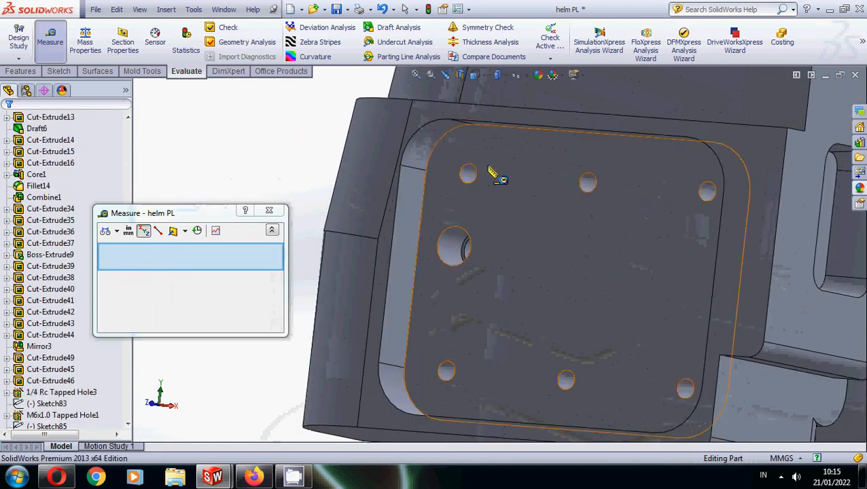
{"action": "middle_click_drag", "start_coordinate": [449, 193], "coordinate": [516, 117]}
{"action": "left_click", "coordinate": [514, 119]}
{"action": "left_click", "coordinate": [469, 179]}
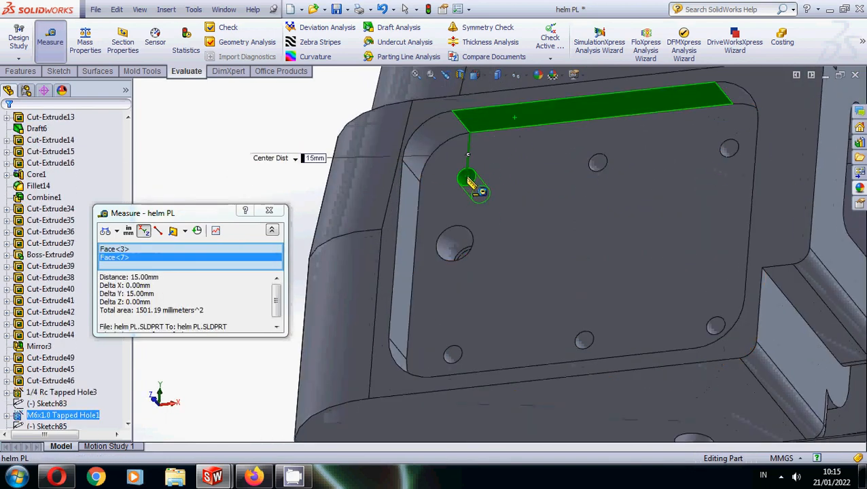
{"action": "left_click", "coordinate": [270, 128]}
Measure the radius of the pocket's upper-left corner face, then finish measuring.
{"action": "left_click", "coordinate": [438, 147]}
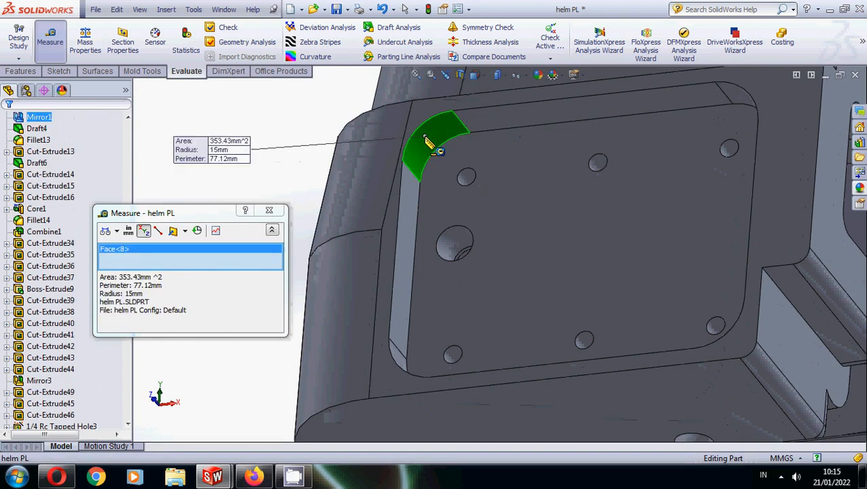
{"action": "key", "text": "Escape"}
{"action": "key", "text": "ctrl+7"}
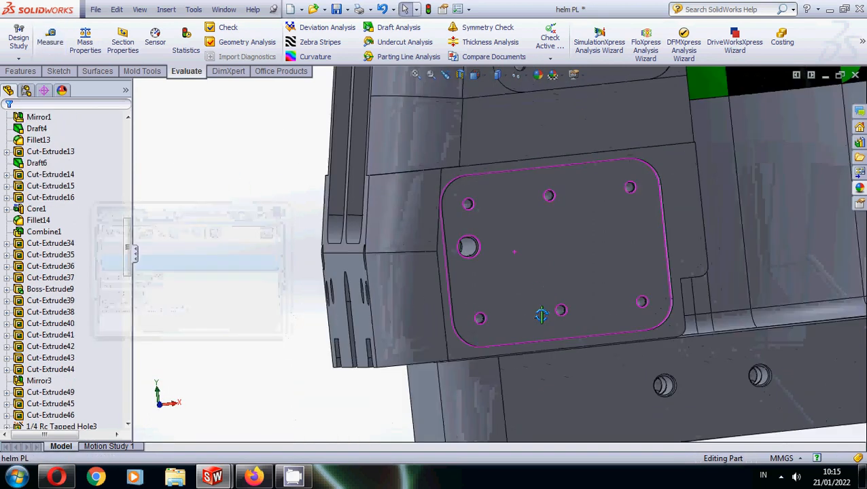
Create a new part document.
{"action": "left_click", "coordinate": [117, 9]}
{"action": "mouse_move", "coordinate": [95, 10]}
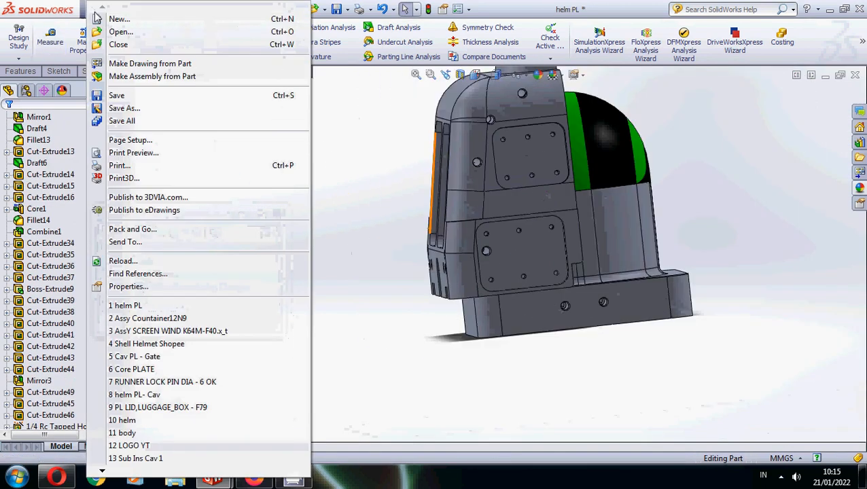
{"action": "left_click", "coordinate": [110, 19]}
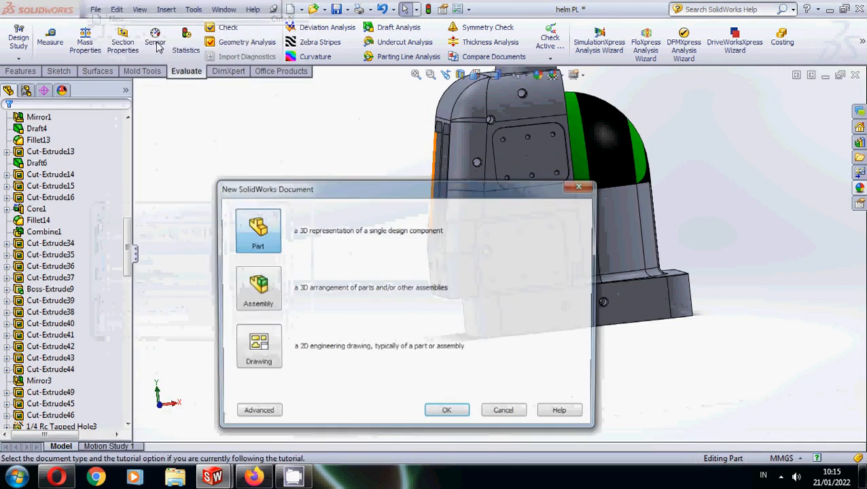
{"action": "left_click", "coordinate": [445, 414]}
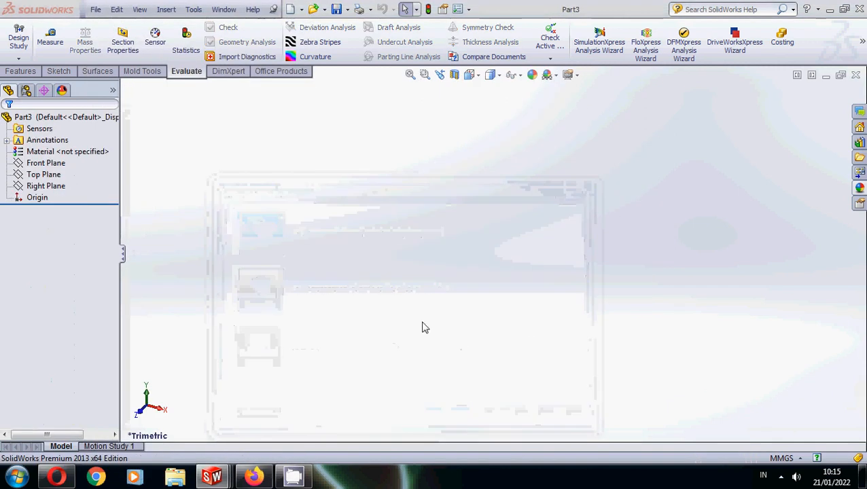
Sketch a center rectangle about 119 by 51 mm on the Front Plane, centred on the origin.
{"action": "right_click", "coordinate": [55, 164]}
{"action": "left_click", "coordinate": [62, 145]}
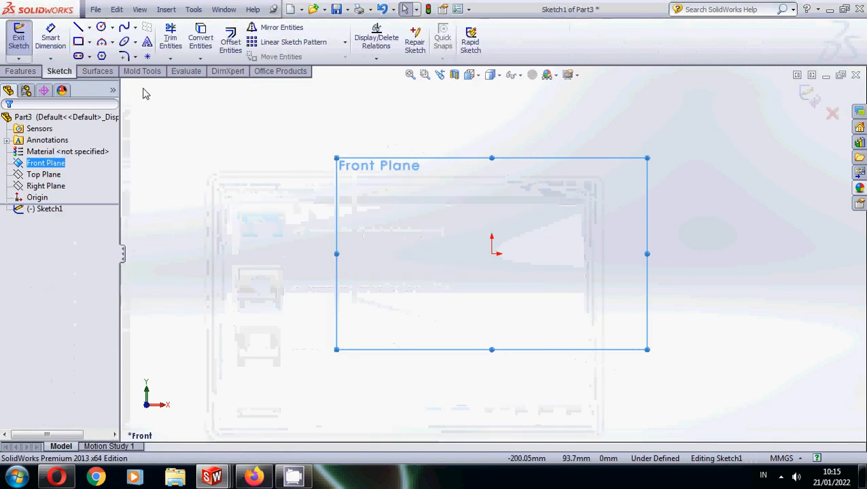
{"action": "left_click", "coordinate": [79, 42]}
{"action": "left_click", "coordinate": [170, 146]}
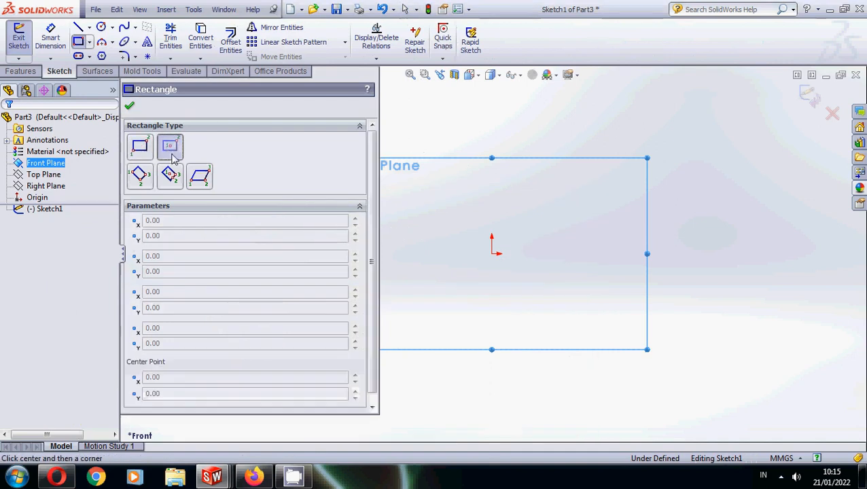
{"action": "left_click", "coordinate": [492, 253]}
{"action": "left_click", "coordinate": [596, 210]}
{"action": "key", "text": "Escape"}
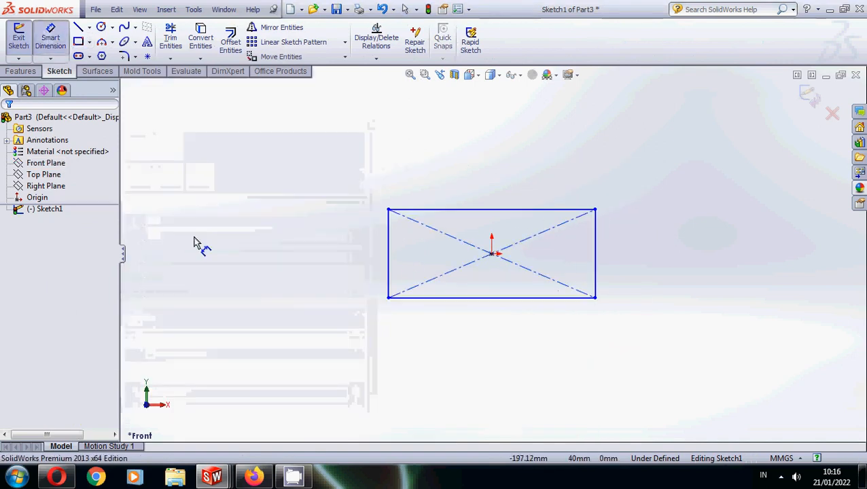
Dimension the rectangle's lower edge and set its width to 114.5 mm.
{"action": "left_click", "coordinate": [489, 299]}
{"action": "left_click", "coordinate": [488, 327]}
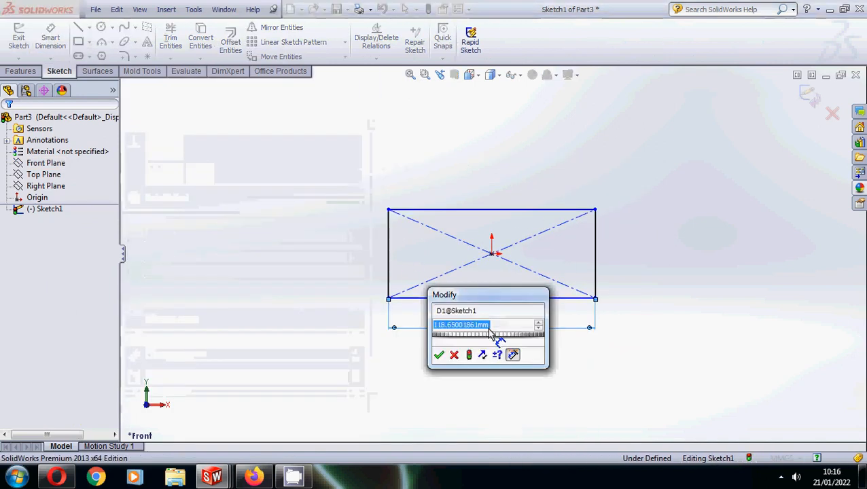
{"action": "type", "text": "114."}
{"action": "type", "text": "4"}
{"action": "key", "text": "BackSpace"}
{"action": "type", "text": "5"}
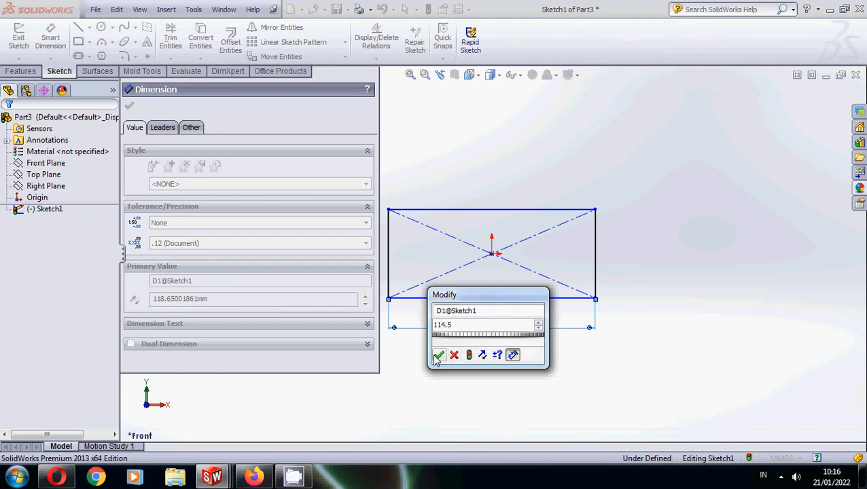
{"action": "left_click", "coordinate": [439, 355]}
Dimension the rectangle's right edge and set its height to 89.5 mm.
{"action": "left_click", "coordinate": [595, 269]}
{"action": "left_click", "coordinate": [620, 264]}
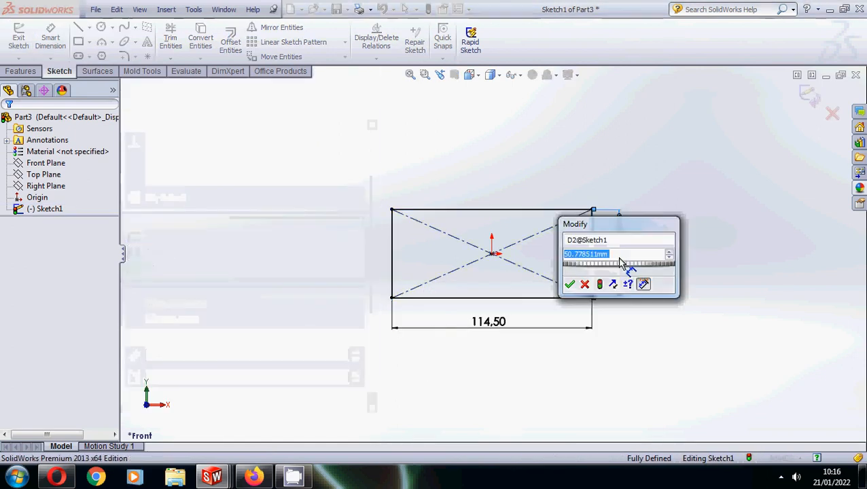
{"action": "type", "text": "89.5"}
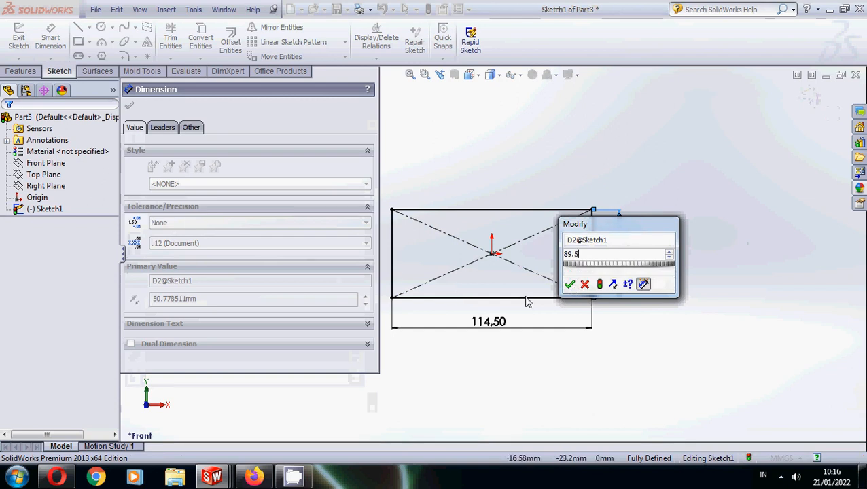
{"action": "left_click", "coordinate": [569, 284]}
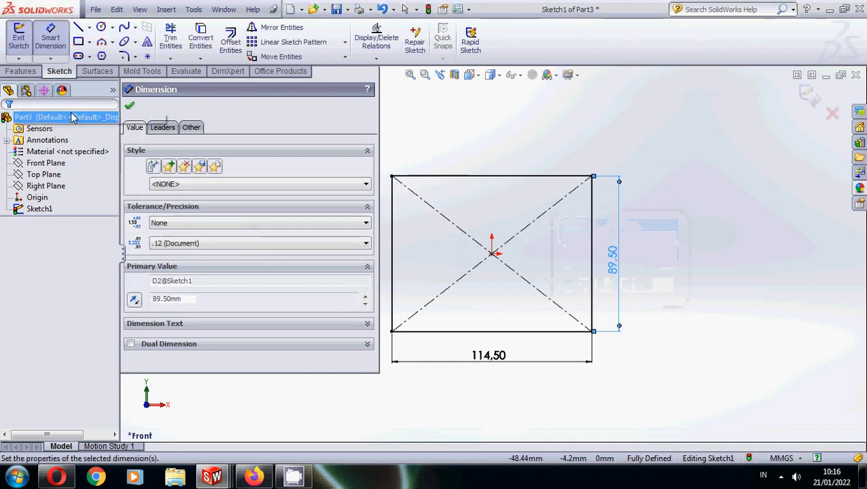
{"action": "left_click", "coordinate": [130, 108]}
Round all four corners of the rectangle with 16 mm sketch fillets.
{"action": "left_click", "coordinate": [391, 210]}
{"action": "left_click", "coordinate": [469, 201]}
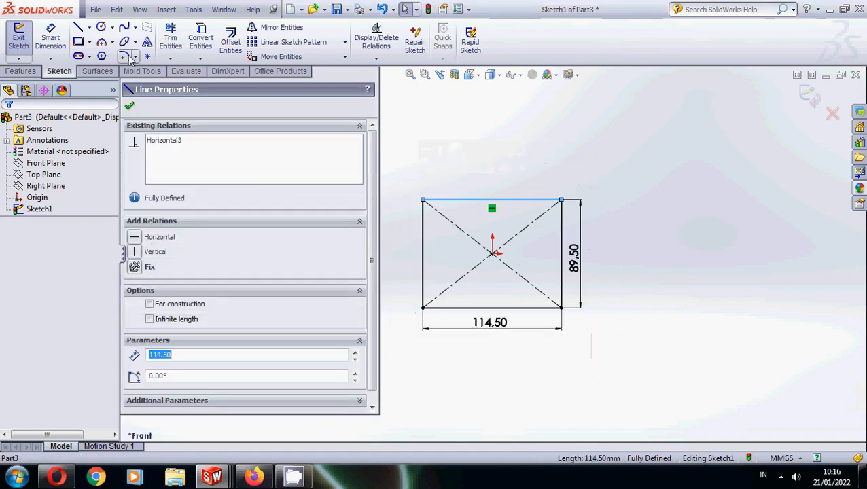
{"action": "left_click", "coordinate": [126, 57]}
{"action": "type", "text": "16"}
{"action": "key", "text": "Return"}
{"action": "left_click", "coordinate": [422, 227]}
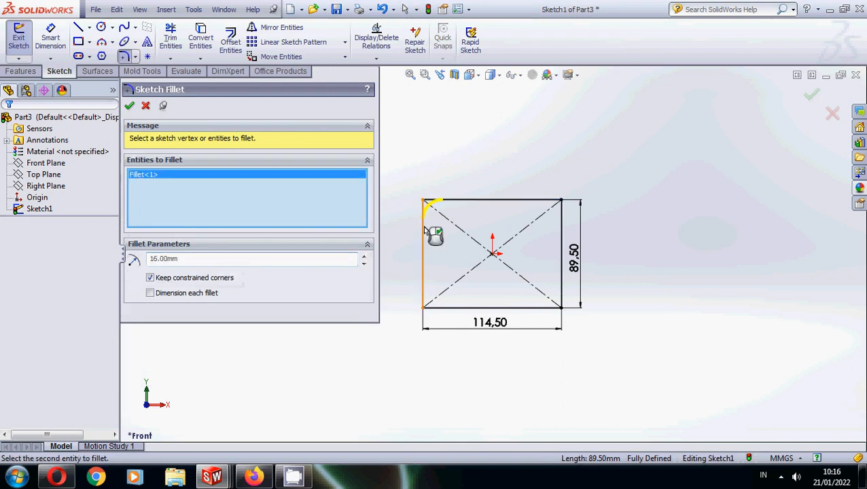
{"action": "left_click", "coordinate": [425, 265]}
{"action": "left_click", "coordinate": [467, 309]}
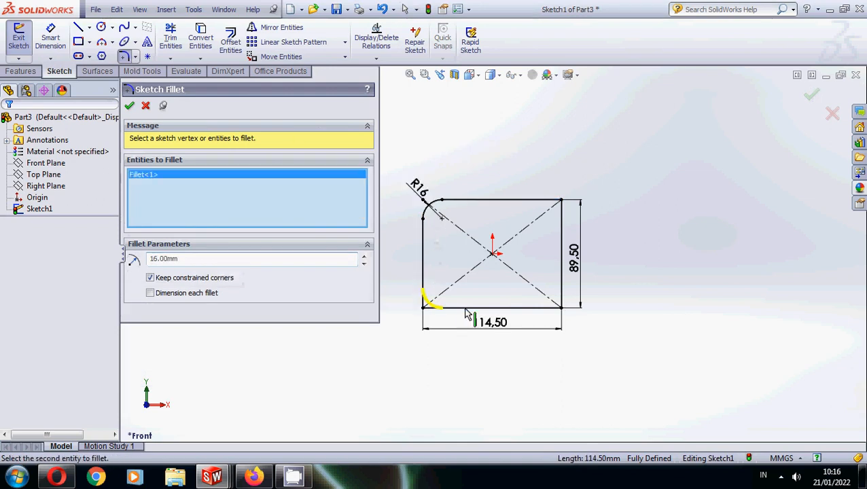
{"action": "left_click", "coordinate": [560, 273]}
{"action": "left_click", "coordinate": [523, 310]}
{"action": "left_click", "coordinate": [537, 203]}
{"action": "left_click", "coordinate": [562, 237]}
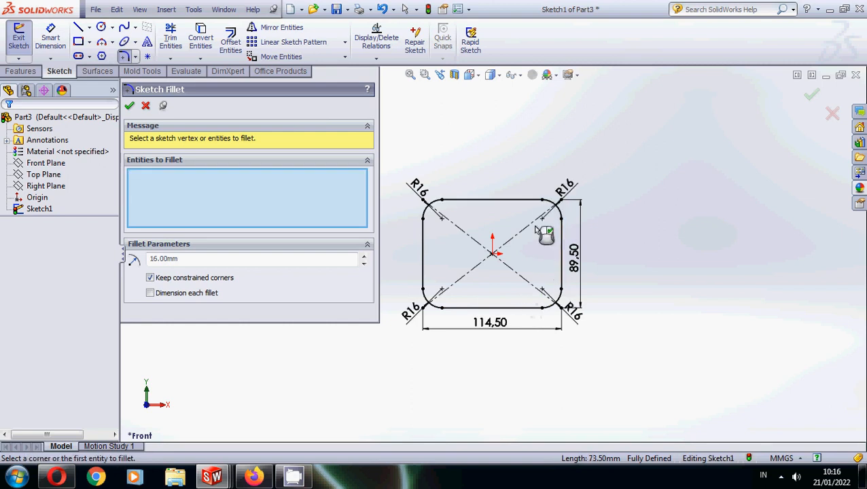
{"action": "left_click", "coordinate": [130, 106]}
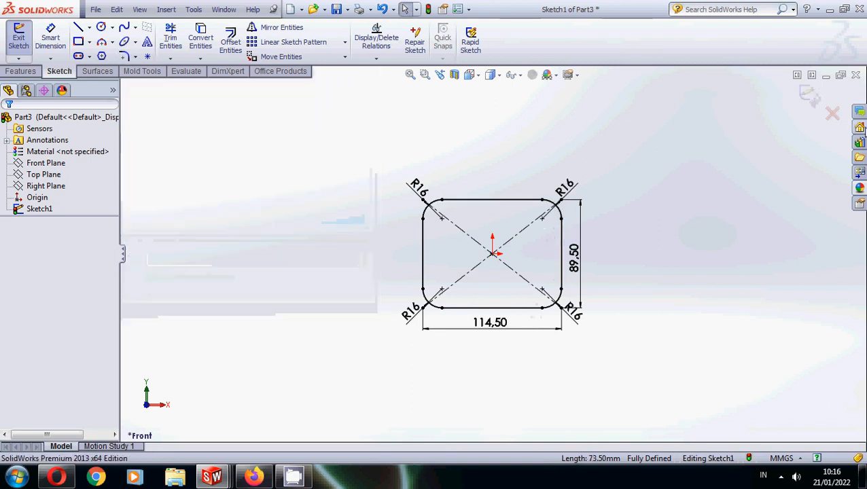
Extrude the rounded rectangle as a blind boss 16 mm deep in the reversed direction.
{"action": "left_click", "coordinate": [808, 98]}
{"action": "right_click", "coordinate": [30, 209]}
{"action": "left_click", "coordinate": [33, 178]}
{"action": "left_click", "coordinate": [21, 71]}
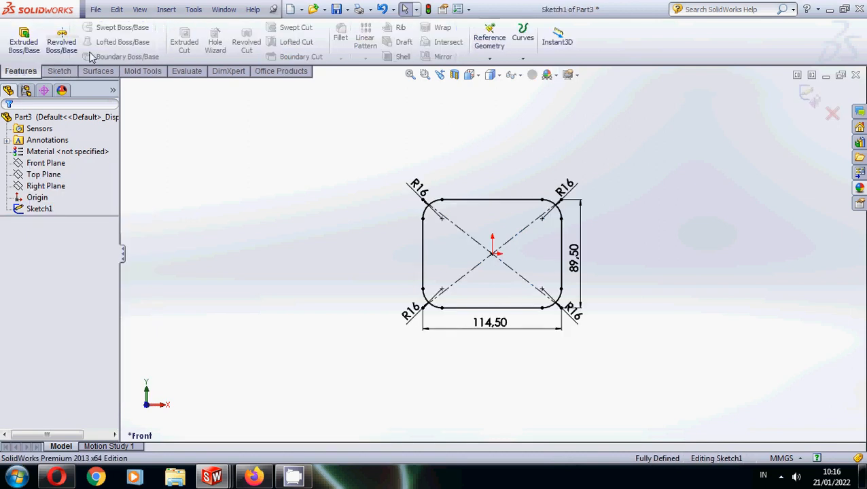
{"action": "left_click", "coordinate": [24, 37]}
{"action": "left_click", "coordinate": [134, 180]}
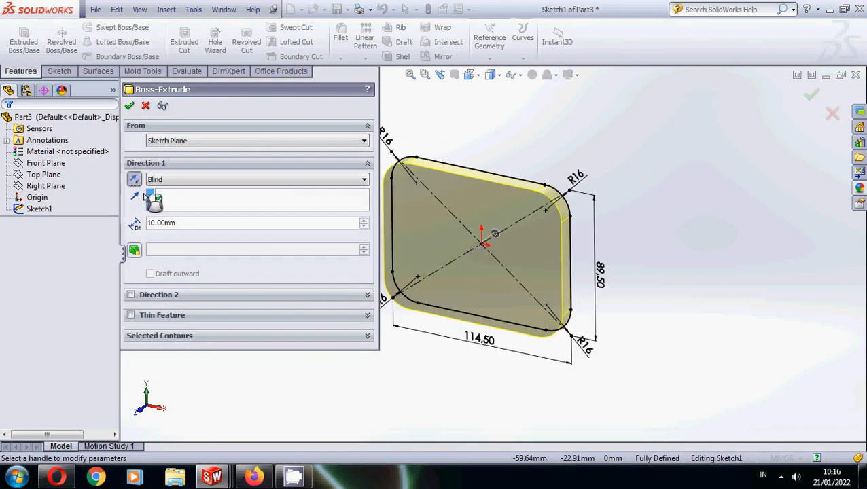
{"action": "type", "text": "16"}
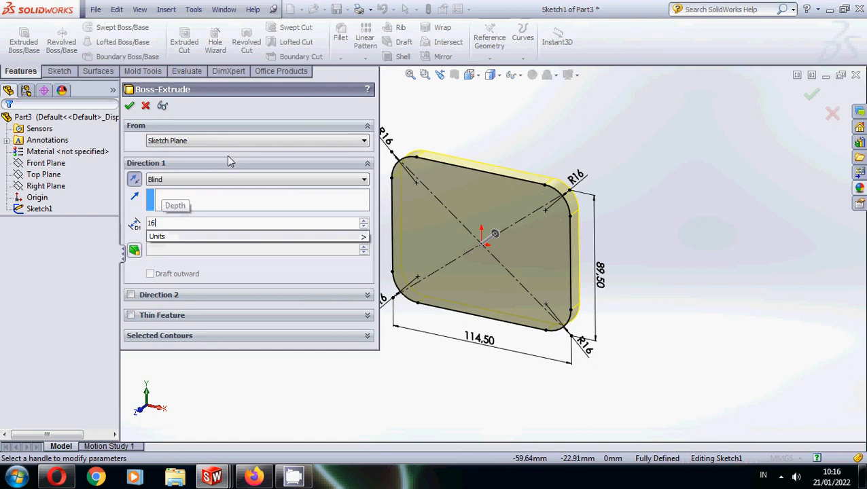
{"action": "key", "text": "Return"}
{"action": "left_click", "coordinate": [130, 106]}
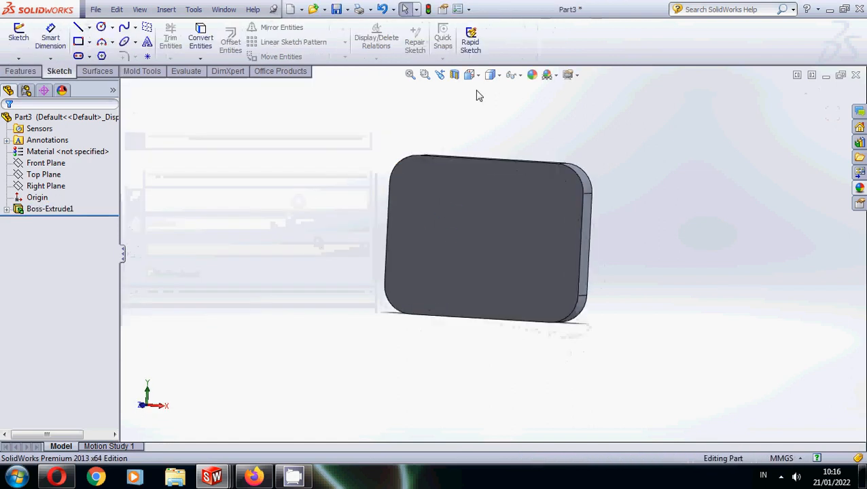
Start a sketch on the plate's front face and draw a vertical centerline about 25 mm long down to the origin and a horizontal one leftwards.
{"action": "left_click", "coordinate": [469, 75]}
{"action": "left_click", "coordinate": [470, 201]}
{"action": "right_click", "coordinate": [471, 196]}
{"action": "left_click", "coordinate": [496, 174]}
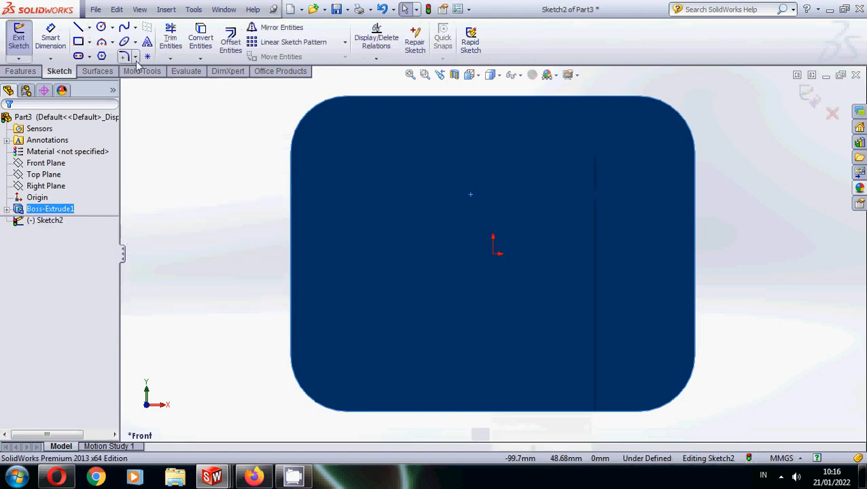
{"action": "left_click", "coordinate": [90, 27]}
{"action": "left_click", "coordinate": [108, 55]}
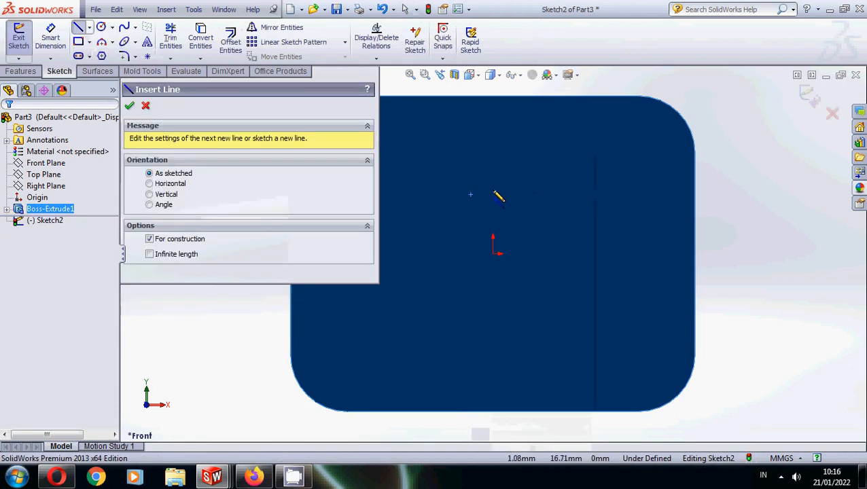
{"action": "left_click", "coordinate": [493, 166]}
{"action": "left_click", "coordinate": [492, 254]}
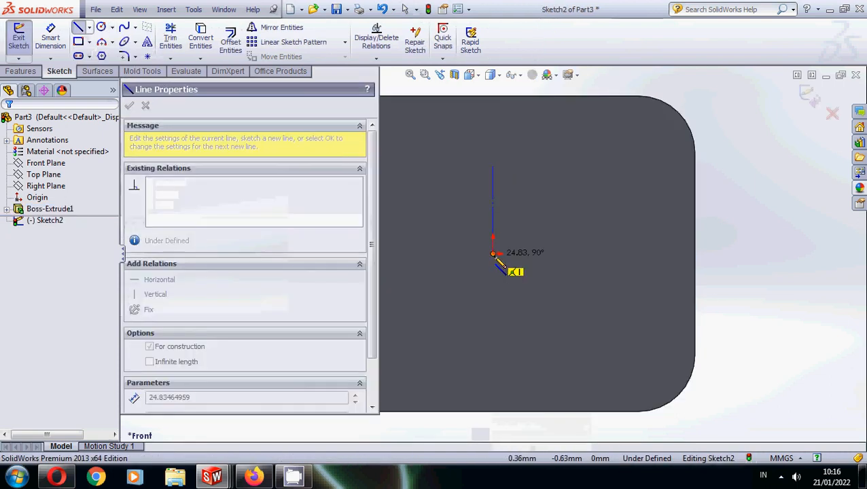
{"action": "left_click", "coordinate": [418, 259]}
{"action": "key", "text": "Escape"}
Place a sketch point near the plate's upper-left corner, level with the upper end of the vertical centerline.
{"action": "scroll", "coordinate": [509, 279], "scroll_direction": "up", "scroll_amount": 4}
{"action": "left_click", "coordinate": [147, 57]}
{"action": "scroll", "coordinate": [292, 142], "scroll_direction": "down", "scroll_amount": 2}
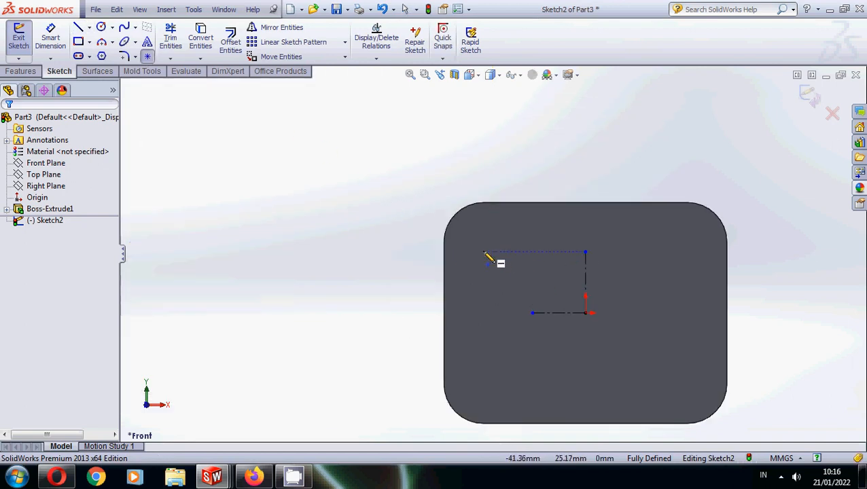
{"action": "left_click", "coordinate": [484, 252]}
{"action": "key", "text": "Escape"}
Dimension the upper-left sketch point at 14.75 mm from the plate's left edge.
{"action": "key", "text": "d"}
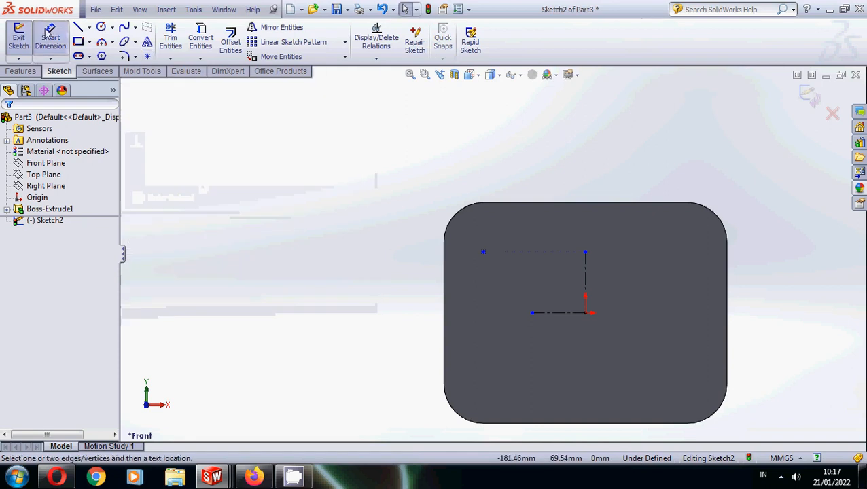
{"action": "left_click", "coordinate": [445, 276]}
{"action": "left_click", "coordinate": [483, 252]}
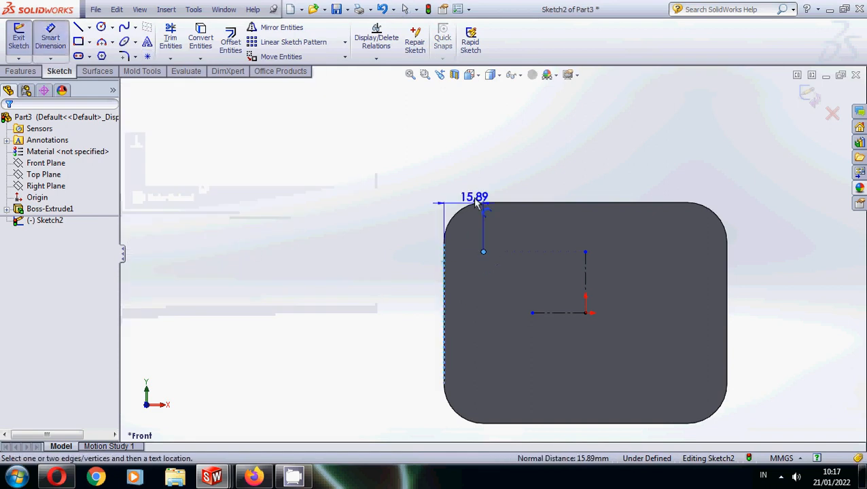
{"action": "left_click", "coordinate": [475, 192]}
{"action": "type", "text": "15"}
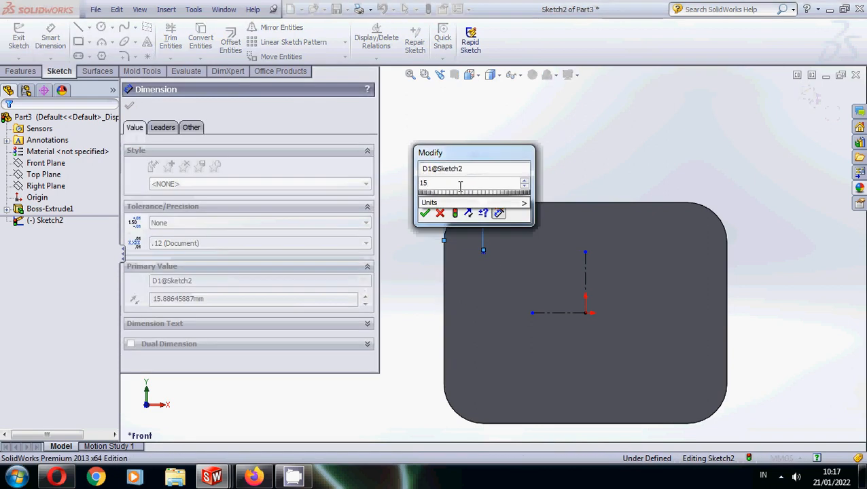
{"action": "key", "text": "BackSpace"}
{"action": "type", "text": "4.75"}
{"action": "left_click", "coordinate": [425, 214]}
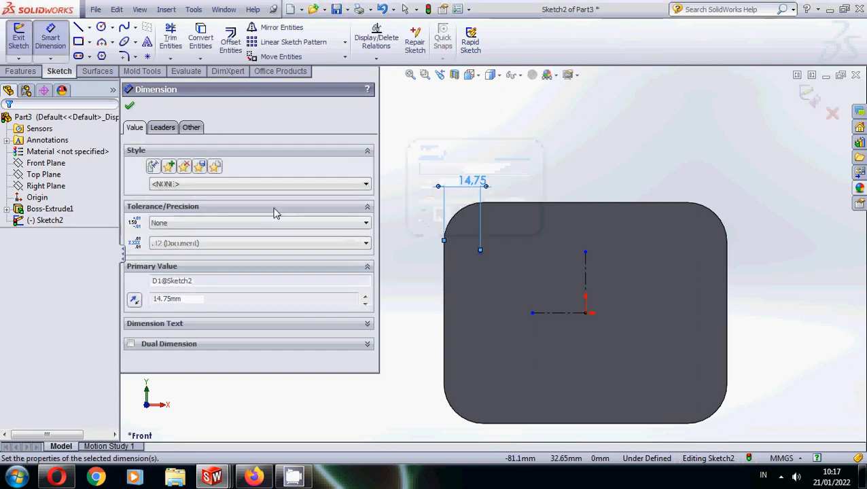
{"action": "key", "text": "Escape"}
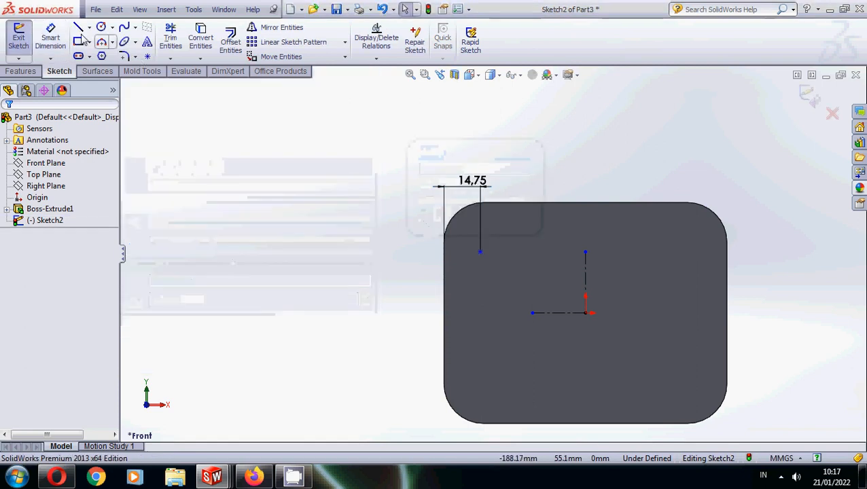
Dimension the same sketch point at 14.75 mm from the plate's upper edge.
{"action": "left_click", "coordinate": [51, 37]}
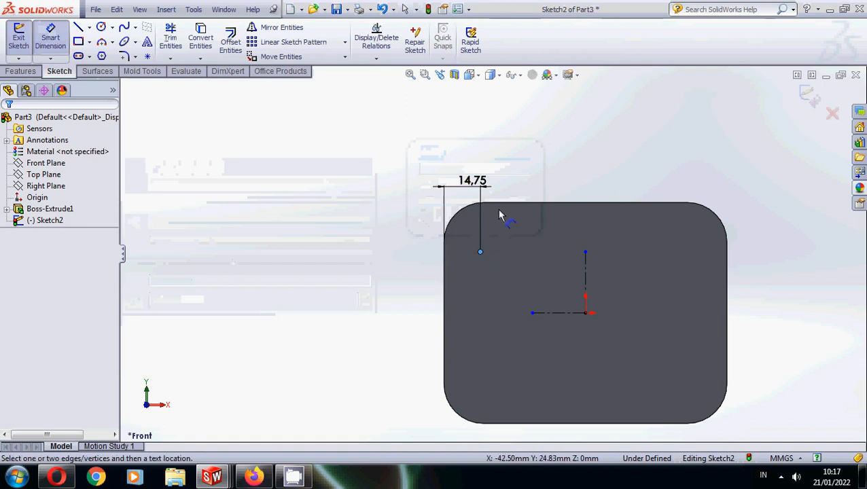
{"action": "left_click", "coordinate": [480, 253]}
{"action": "left_click", "coordinate": [488, 204]}
{"action": "left_click", "coordinate": [422, 228]}
{"action": "type", "text": "14.75"}
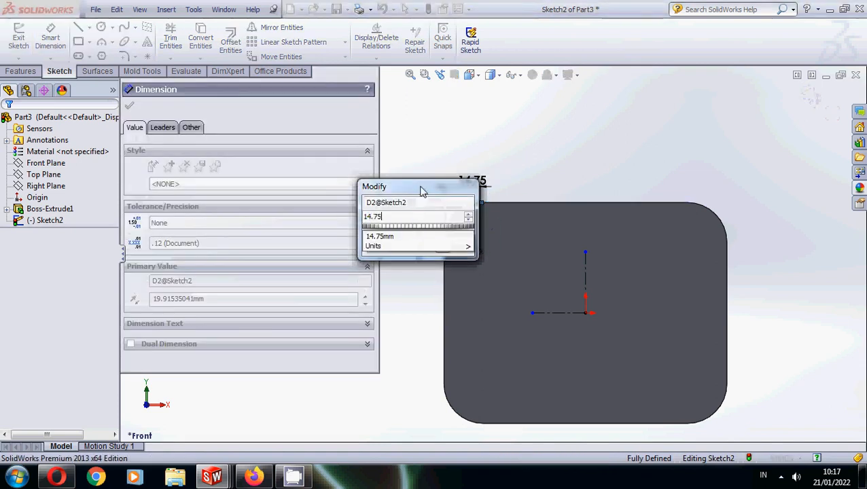
{"action": "left_click", "coordinate": [368, 246]}
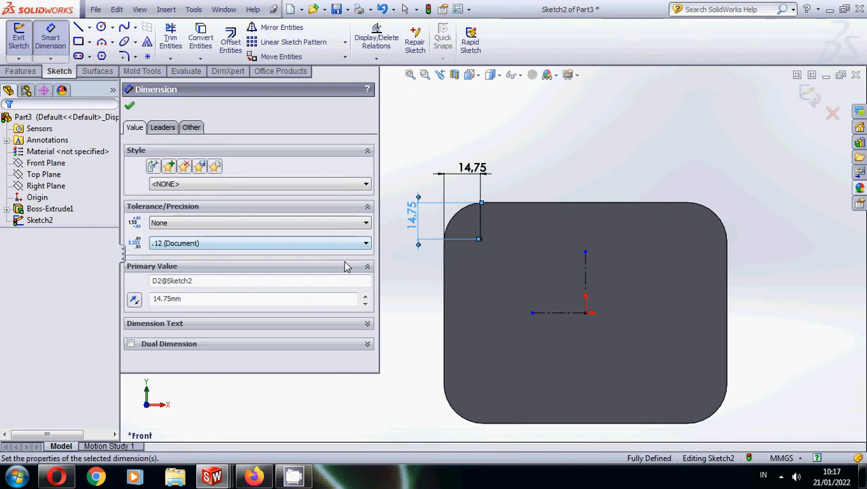
{"action": "left_click", "coordinate": [129, 105]}
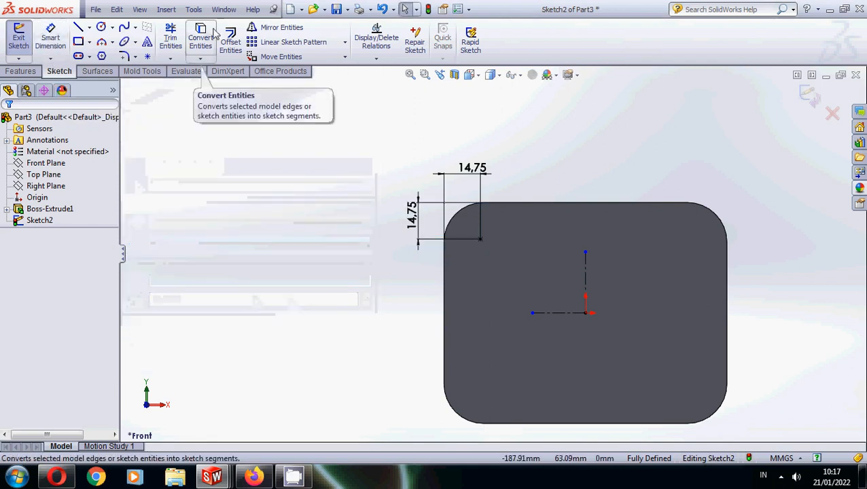
Mirror the upper-left sketch point about the vertical centerline, keeping the original.
{"action": "left_click", "coordinate": [279, 28]}
{"action": "left_click", "coordinate": [480, 239]}
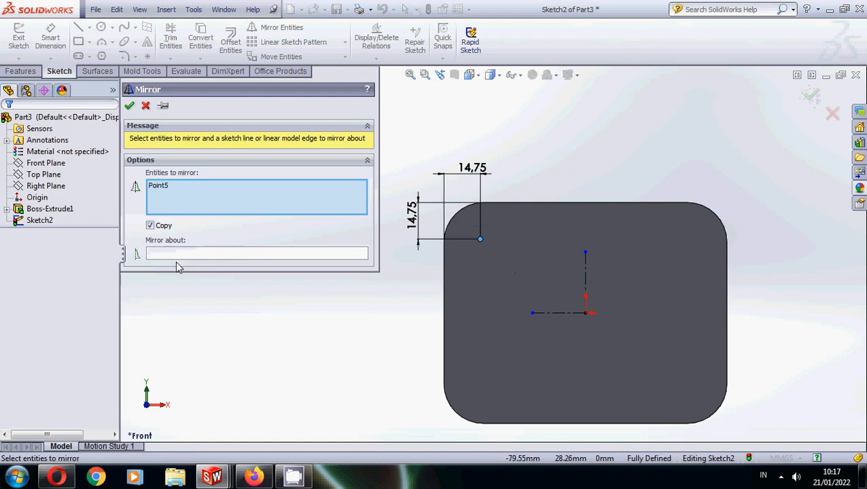
{"action": "left_click", "coordinate": [188, 254]}
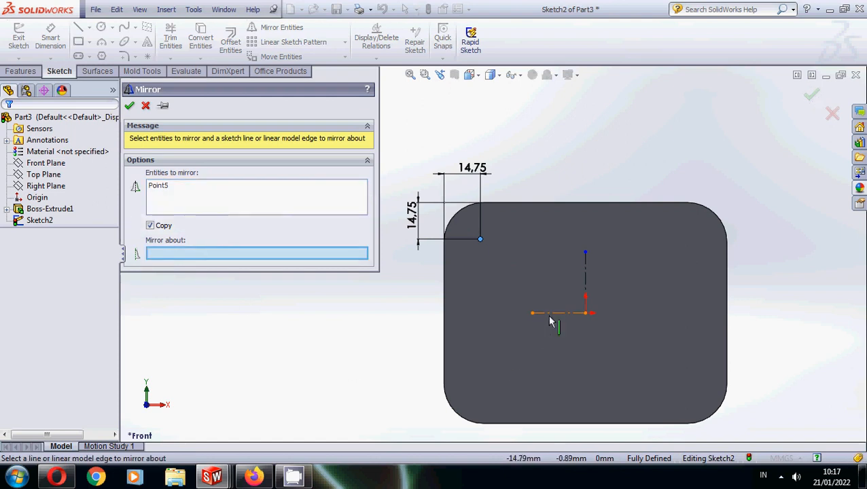
{"action": "left_click", "coordinate": [589, 281]}
{"action": "key", "text": "Return"}
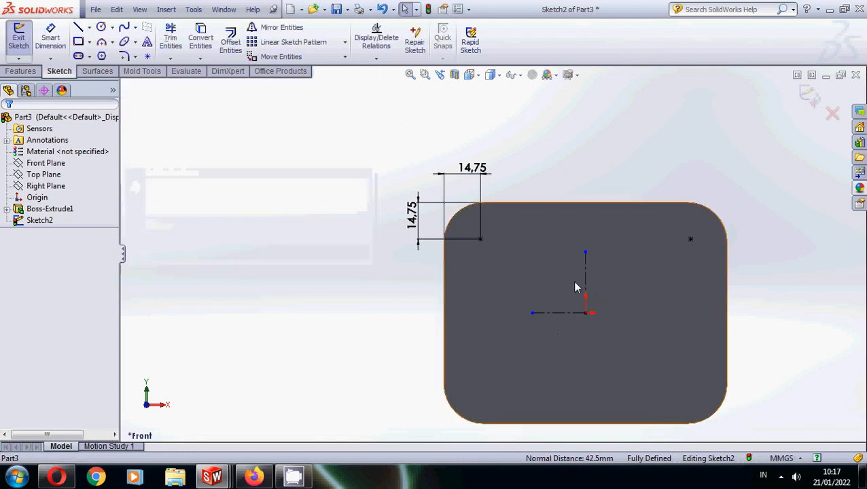
Place a sketch point just above the vertical centerline, level with the two upper corner points.
{"action": "left_click", "coordinate": [148, 56]}
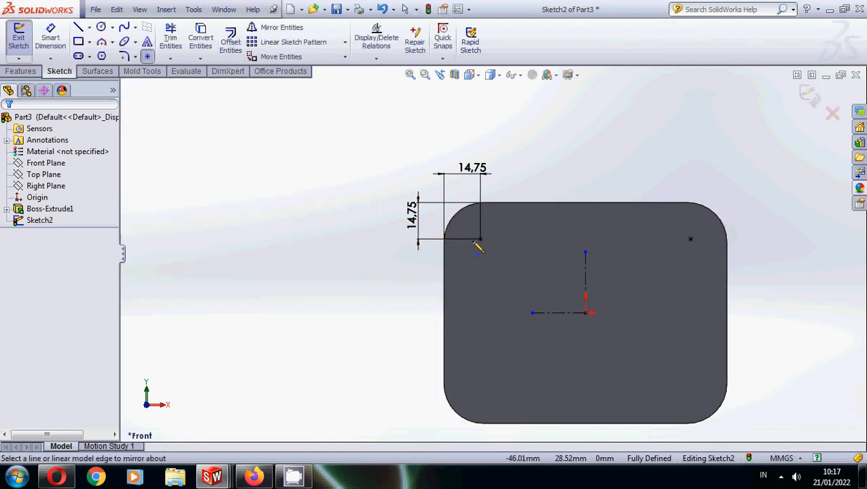
{"action": "left_click", "coordinate": [586, 239]}
{"action": "key", "text": "Escape"}
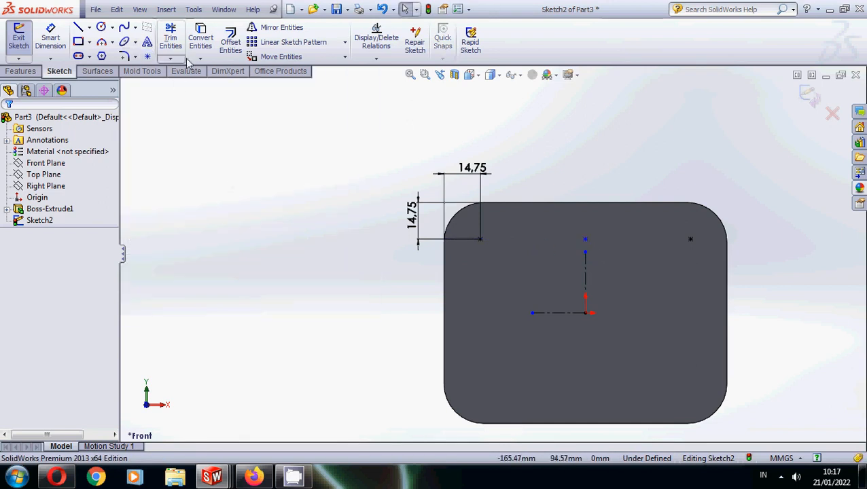
Mirror the three upper sketch points about the horizontal centerline, keeping the originals.
{"action": "left_click", "coordinate": [264, 30]}
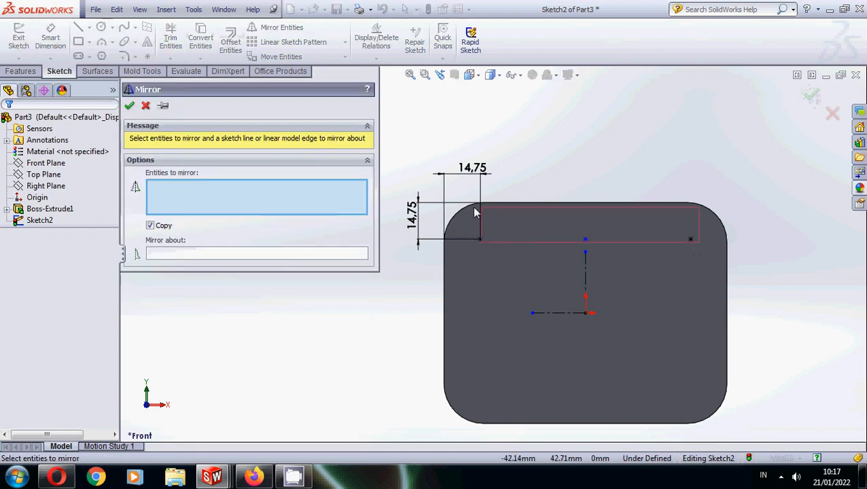
{"action": "left_click", "coordinate": [219, 254]}
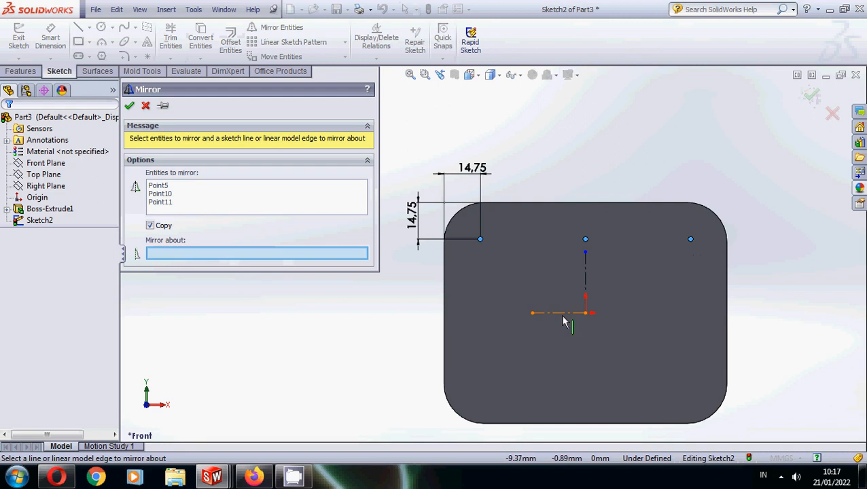
{"action": "left_click", "coordinate": [562, 314]}
{"action": "key", "text": "Return"}
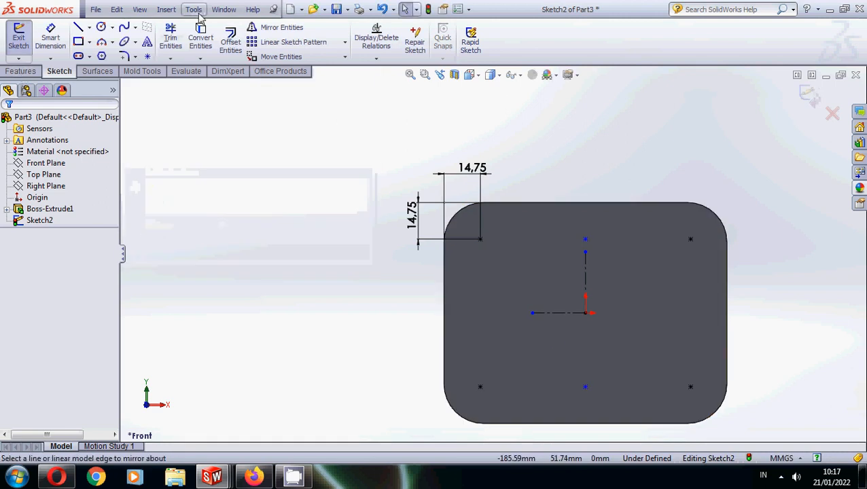
Switch to the helm PL part and measure the diameter of the lower pocket's upper-left mounting hole.
{"action": "left_click", "coordinate": [224, 9]}
{"action": "left_click", "coordinate": [255, 135]}
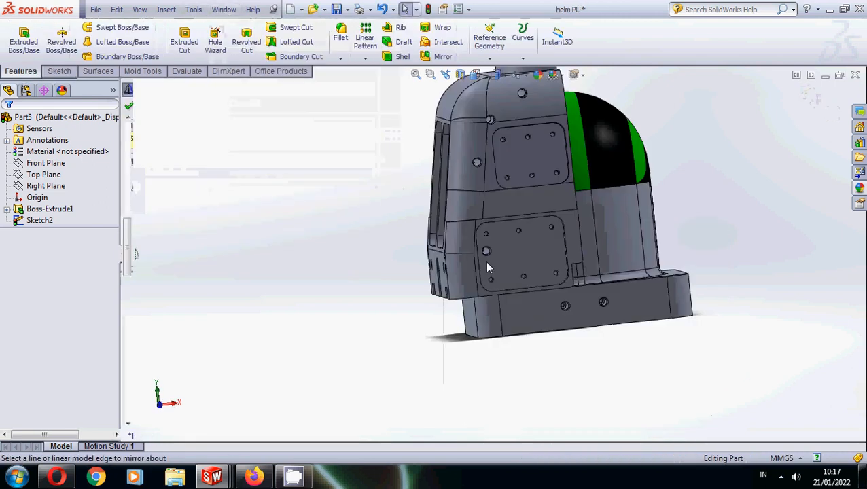
{"action": "left_click", "coordinate": [187, 71]}
{"action": "left_click", "coordinate": [50, 38]}
{"action": "scroll", "coordinate": [459, 226], "scroll_direction": "down", "scroll_amount": 8}
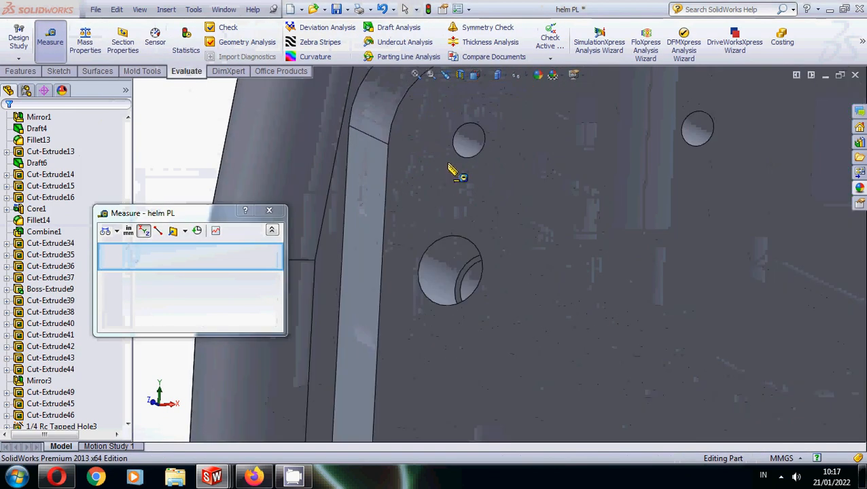
{"action": "left_click", "coordinate": [474, 144]}
{"action": "scroll", "coordinate": [438, 275], "scroll_direction": "up", "scroll_amount": 5}
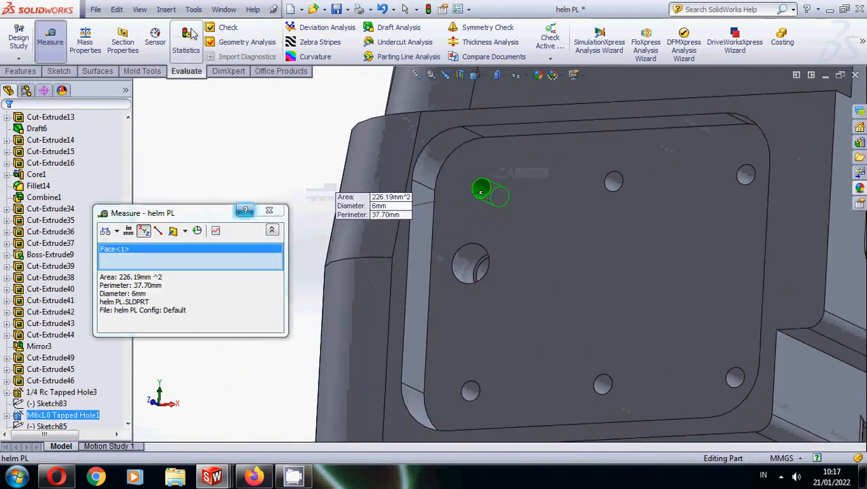
Return to the Part3 cover plate and exit its hole-position sketch.
{"action": "left_click", "coordinate": [223, 9]}
{"action": "left_click", "coordinate": [272, 146]}
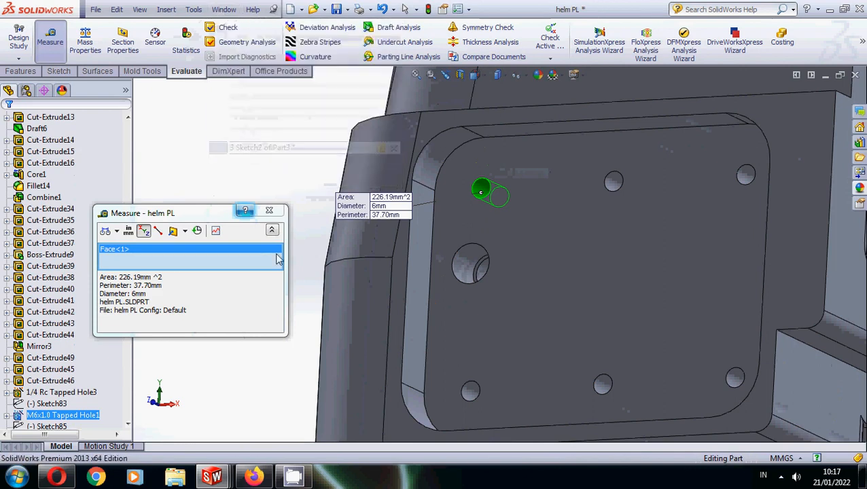
{"action": "scroll", "coordinate": [605, 334], "scroll_direction": "down", "scroll_amount": 4}
{"action": "left_click", "coordinate": [808, 96]}
Start a Hole Wizard bottoming tapped hole in ANSI Metric with size M6x1.0, dismissing the measurement window.
{"action": "left_click", "coordinate": [21, 70]}
{"action": "left_click", "coordinate": [214, 42]}
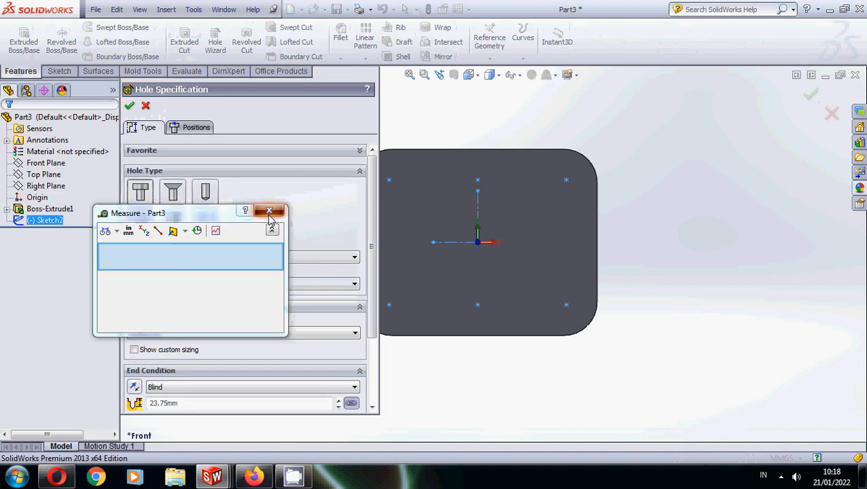
{"action": "left_click", "coordinate": [269, 211]}
{"action": "left_click", "coordinate": [194, 333]}
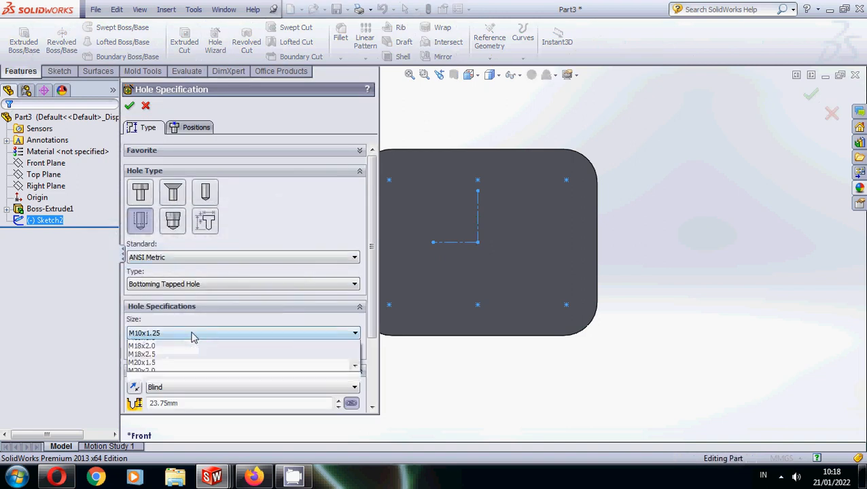
{"action": "scroll", "coordinate": [165, 387], "scroll_direction": "up", "scroll_amount": 1}
{"action": "scroll", "coordinate": [164, 384], "scroll_direction": "up", "scroll_amount": 4}
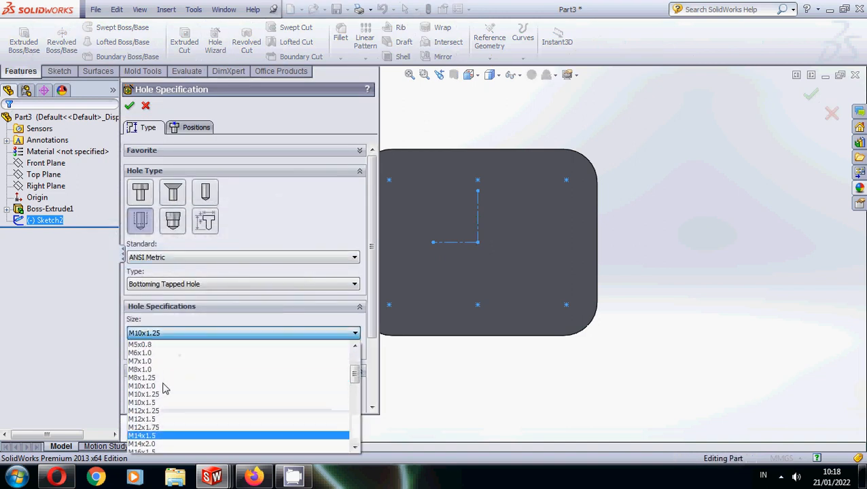
{"action": "left_click", "coordinate": [164, 354]}
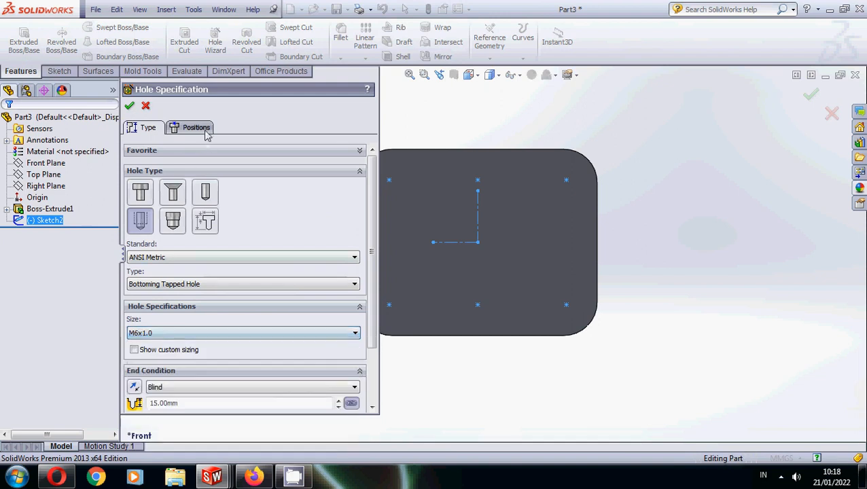
Position the holes on all six sketch points of the plate's front face and finish the feature.
{"action": "left_click", "coordinate": [195, 127]}
{"action": "left_click", "coordinate": [247, 235]}
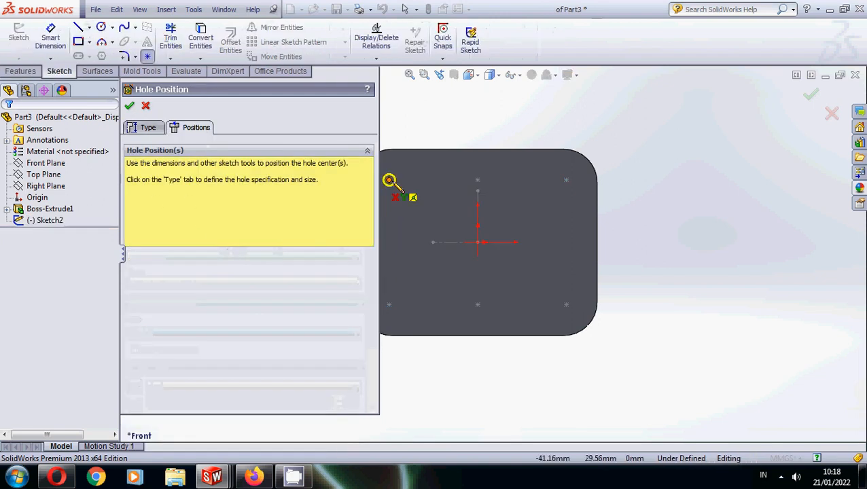
{"action": "left_click", "coordinate": [477, 179]}
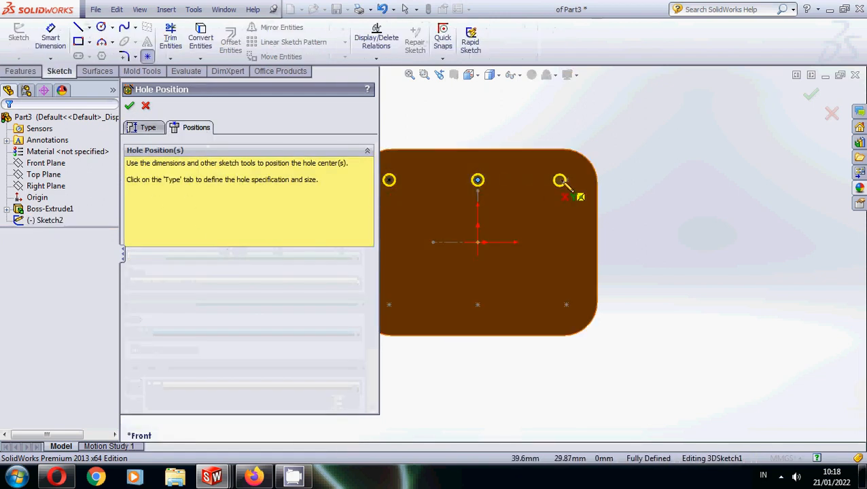
{"action": "left_click", "coordinate": [566, 179]}
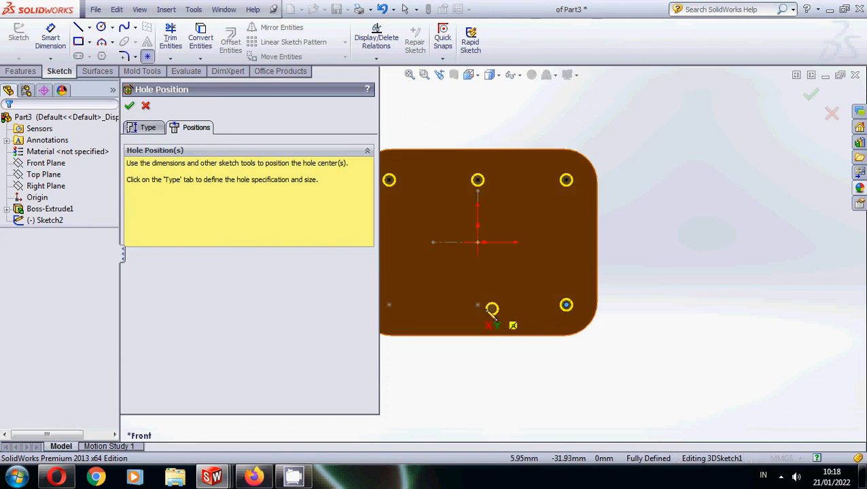
{"action": "left_click", "coordinate": [478, 304]}
{"action": "left_click", "coordinate": [389, 304]}
{"action": "key", "text": "Return"}
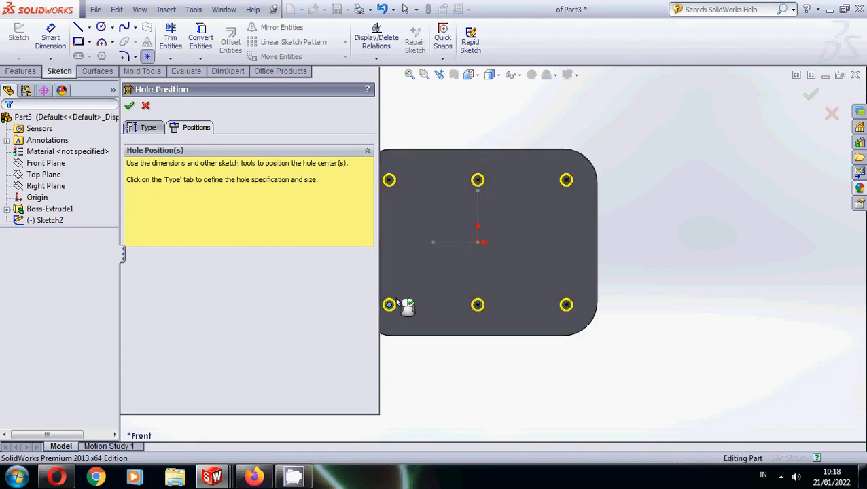
Edit the tapped hole feature and change its type to an M6 counterbore for ISO 4762 hex socket head screws.
{"action": "right_click", "coordinate": [58, 234]}
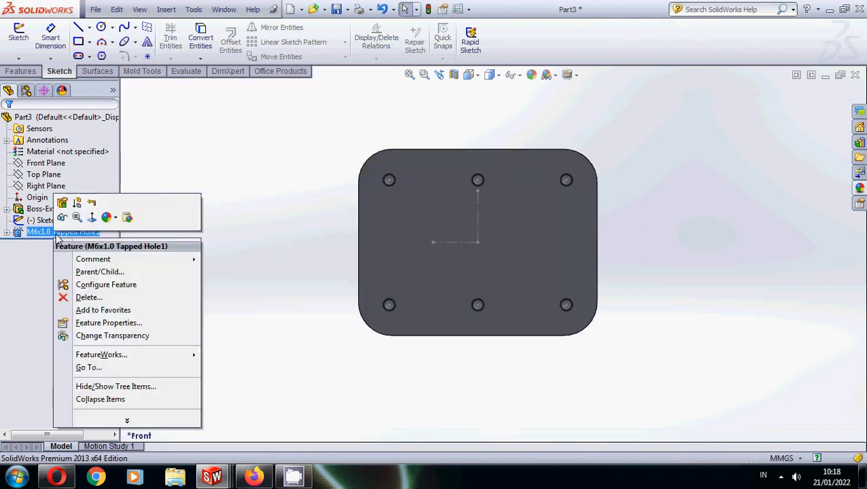
{"action": "left_click", "coordinate": [84, 304]}
{"action": "right_click", "coordinate": [87, 300]}
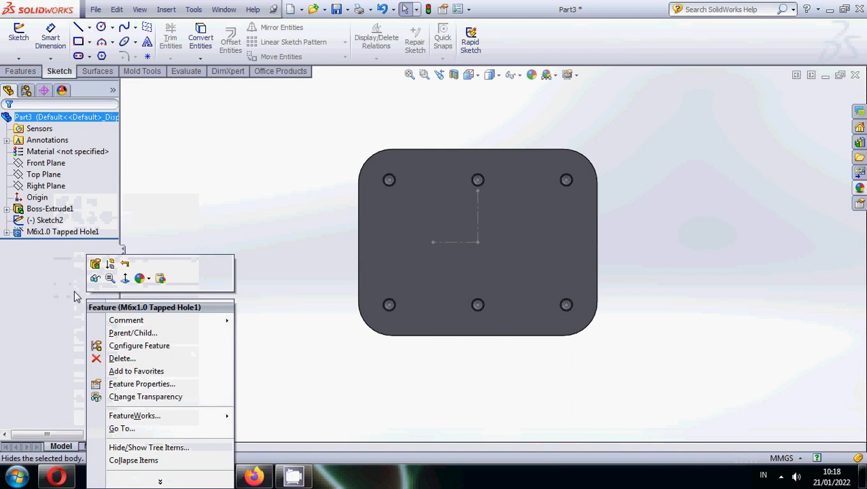
{"action": "right_click", "coordinate": [65, 236]}
{"action": "left_click", "coordinate": [71, 198]}
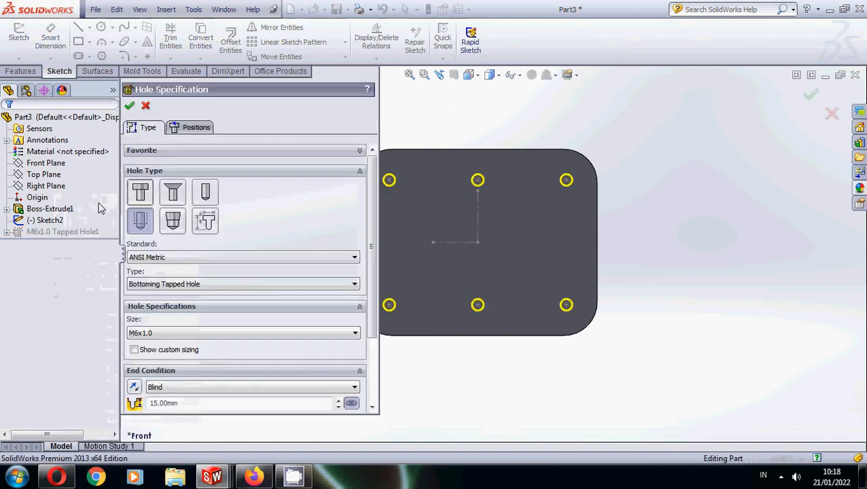
{"action": "left_click", "coordinate": [140, 193]}
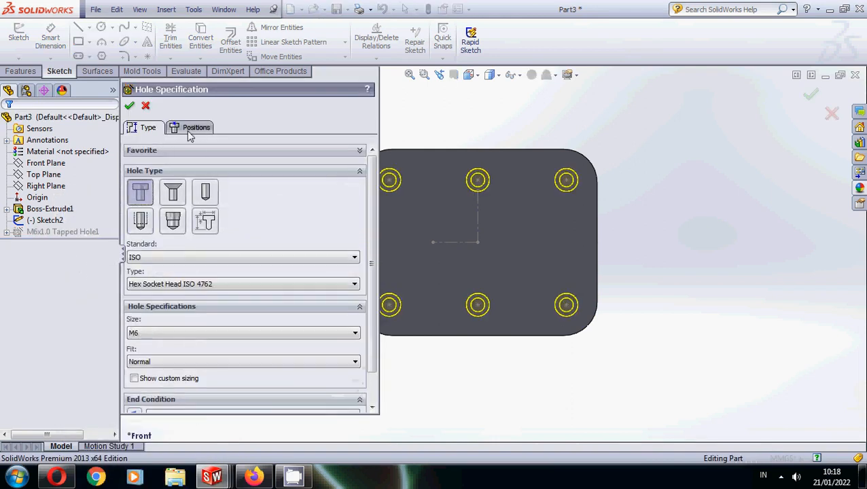
{"action": "left_click", "coordinate": [130, 107]}
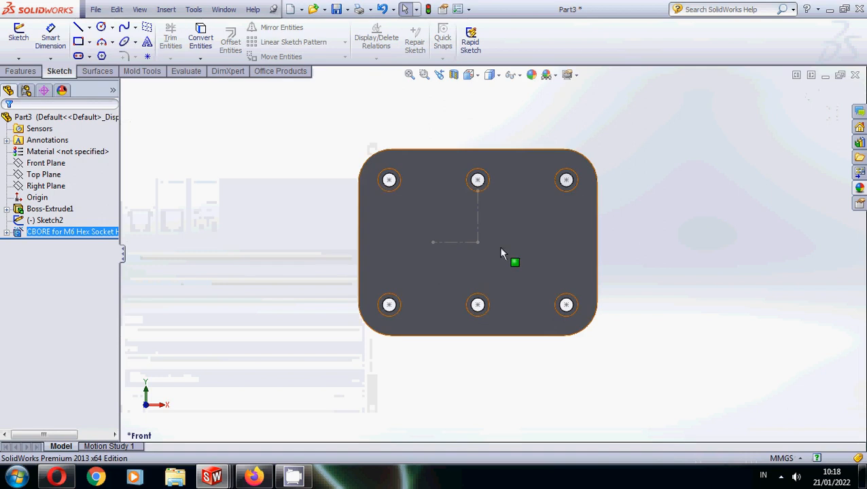
Hide the sketch with the centerlines and hole points on the plate's front face.
{"action": "left_click", "coordinate": [454, 245]}
{"action": "right_click", "coordinate": [457, 246]}
{"action": "left_click", "coordinate": [476, 221]}
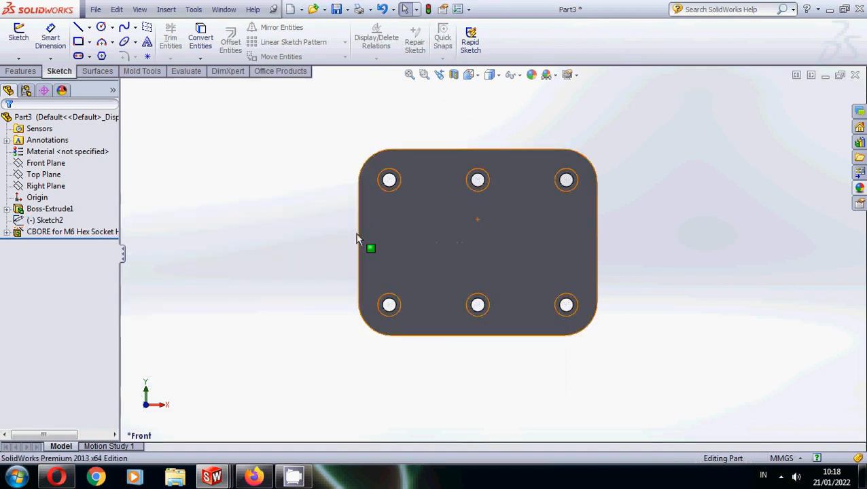
Roll the feature history back to just after the base extrusion and chamfer the edges of the plate's front and back faces by 0.5 mm.
{"action": "left_click_drag", "start_coordinate": [90, 238], "coordinate": [95, 217]}
{"action": "left_click", "coordinate": [37, 71]}
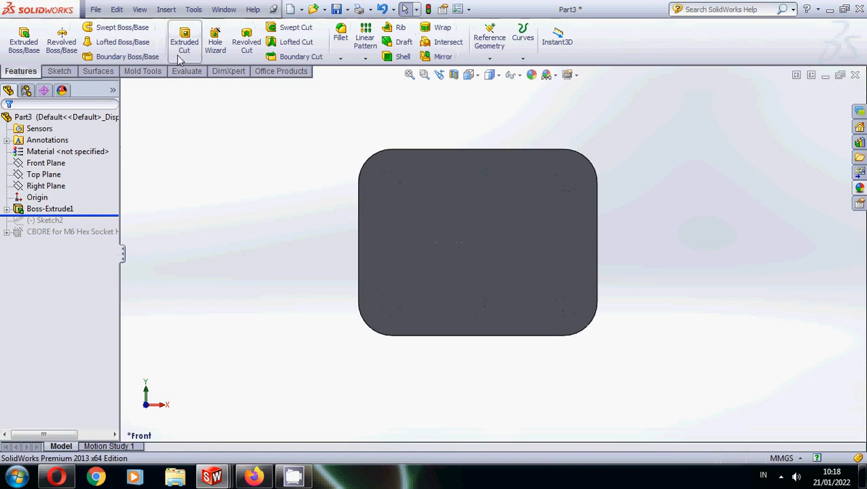
{"action": "left_click", "coordinate": [343, 59]}
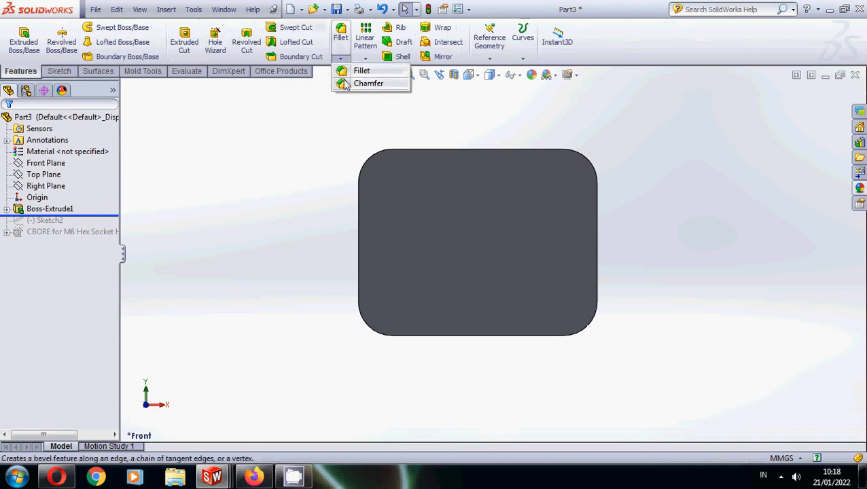
{"action": "left_click", "coordinate": [350, 81]}
{"action": "type", "text": "0.5"}
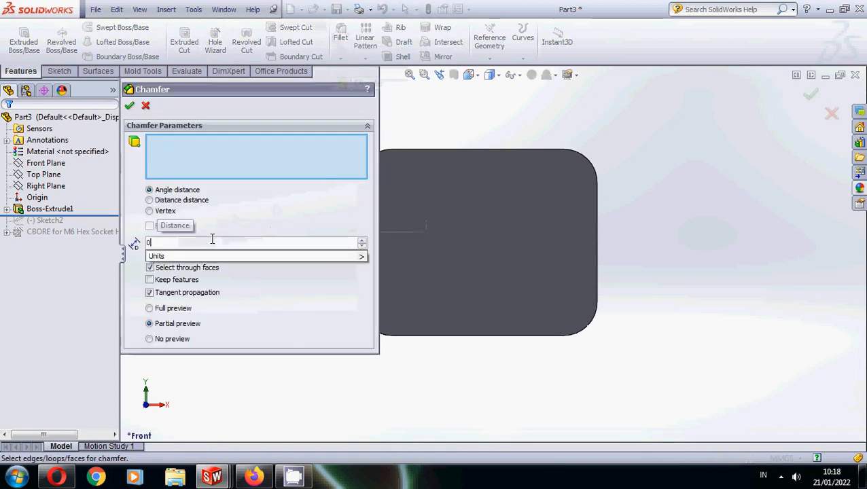
{"action": "key", "text": "Return"}
{"action": "left_click", "coordinate": [488, 236]}
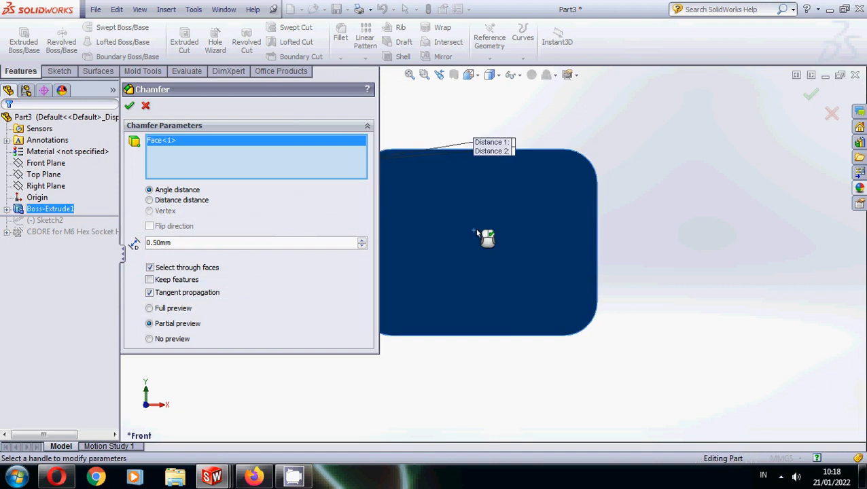
{"action": "middle_click_drag", "start_coordinate": [488, 235], "coordinate": [584, 235]}
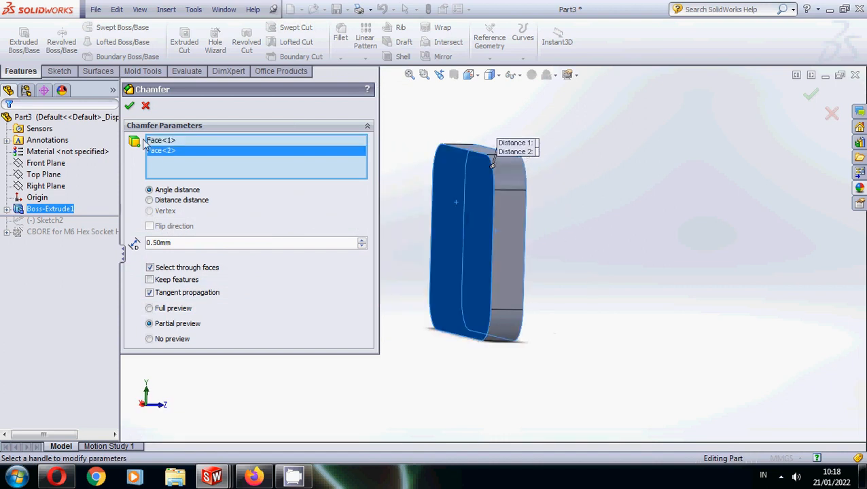
{"action": "left_click", "coordinate": [129, 105]}
Check the new chamfer, roll the feature history forward past the counterbored holes, and show the plate in isometric view.
{"action": "middle_click_drag", "start_coordinate": [484, 227], "coordinate": [152, 236]}
{"action": "scroll", "coordinate": [420, 193], "scroll_direction": "down", "scroll_amount": 5}
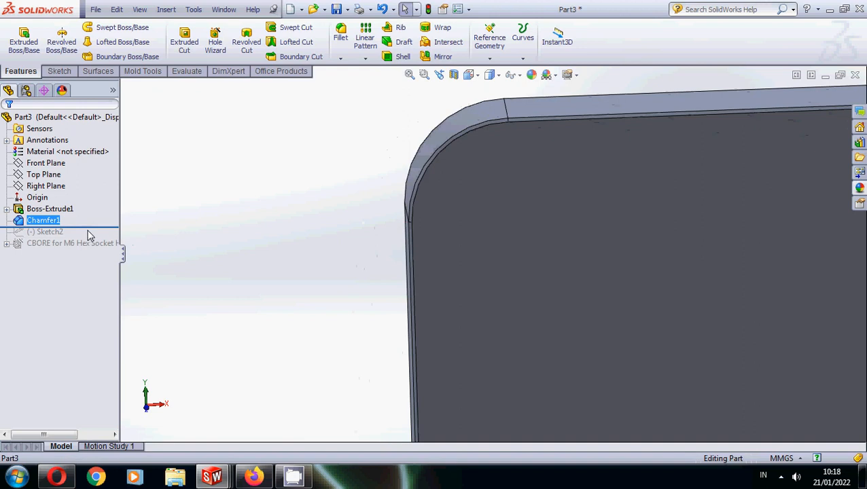
{"action": "scroll", "coordinate": [631, 306], "scroll_direction": "up", "scroll_amount": 5}
{"action": "middle_click_drag", "start_coordinate": [631, 306], "coordinate": [589, 290]}
{"action": "key", "text": "ctrl+7"}
Start saving the plate as a part file and create a folder named PART SLIDER inside the Helm folder.
{"action": "left_click", "coordinate": [346, 9]}
{"action": "left_click", "coordinate": [344, 37]}
{"action": "right_click", "coordinate": [394, 221]}
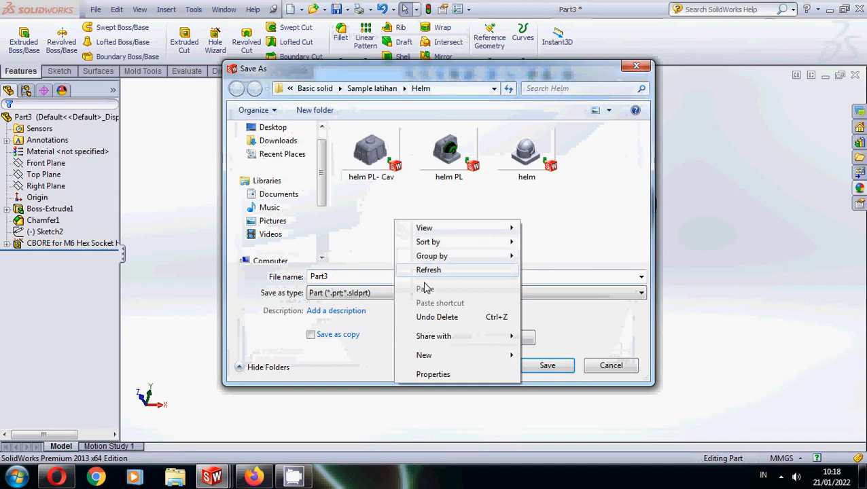
{"action": "mouse_move", "coordinate": [439, 358]}
{"action": "left_click", "coordinate": [547, 182]}
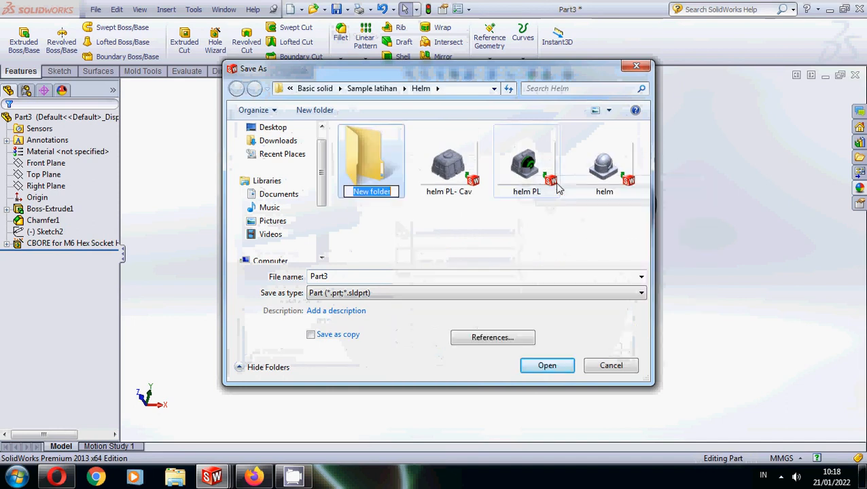
{"action": "type", "text": "PAR"}
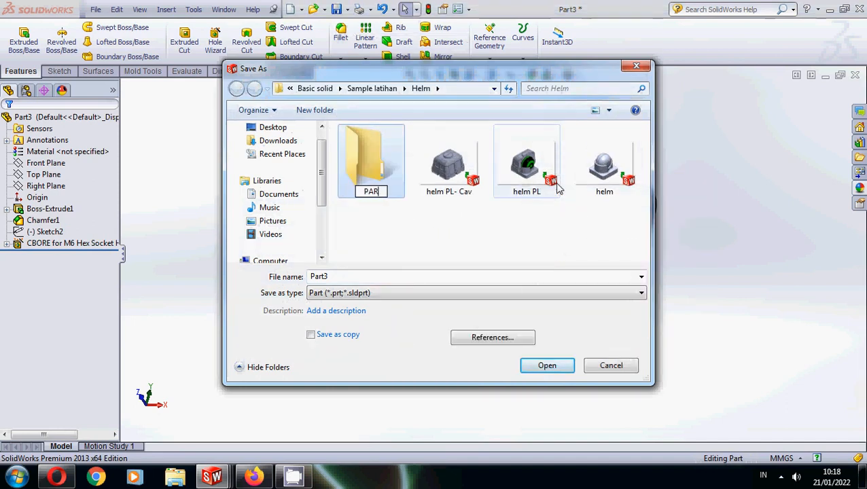
{"action": "type", "text": "T SLIDER"}
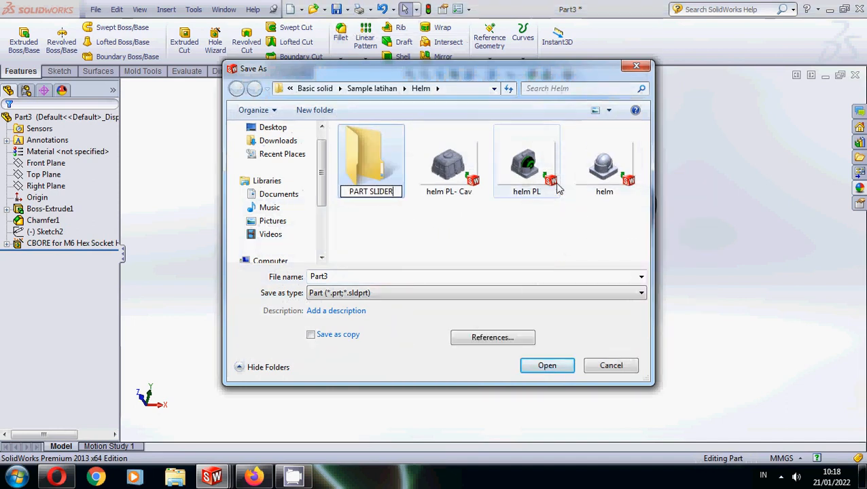
{"action": "left_click", "coordinate": [476, 240]}
Save the part as Wear plate 1 in the PART SLIDER folder, rebuilding the document before saving.
{"action": "double_click", "coordinate": [379, 169]}
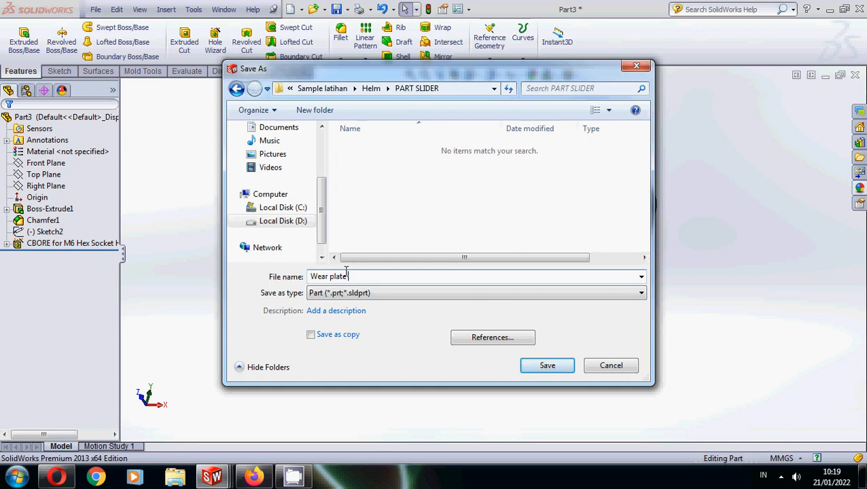
{"action": "left_click", "coordinate": [547, 367]}
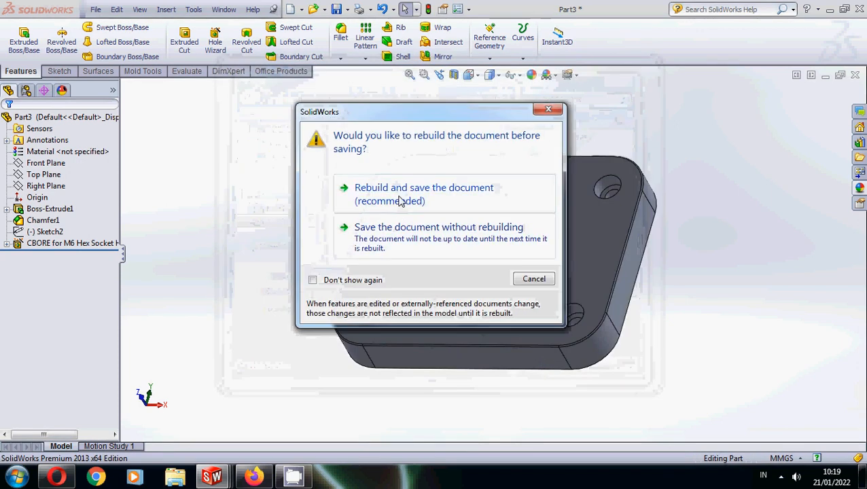
{"action": "left_click", "coordinate": [401, 201]}
Switch to the helm PL part and start measuring the upper side pocket of the mould.
{"action": "left_click", "coordinate": [223, 8]}
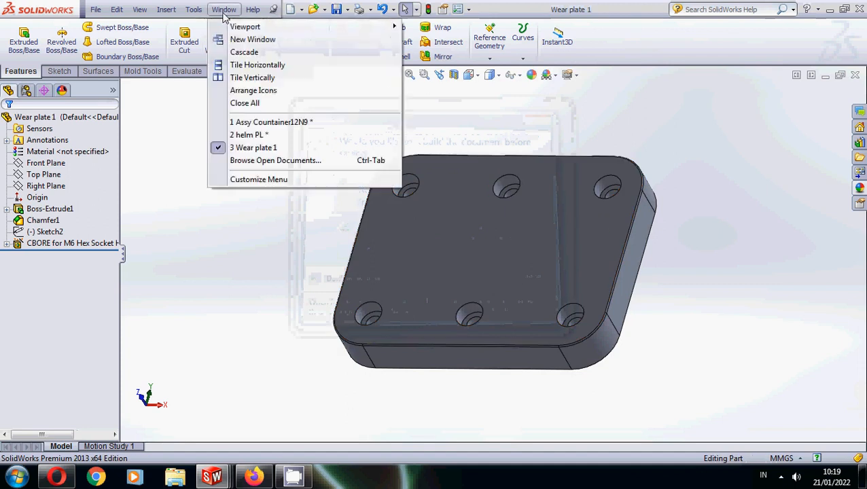
{"action": "left_click", "coordinate": [384, 133]}
{"action": "key", "text": "ctrl+shift+z"}
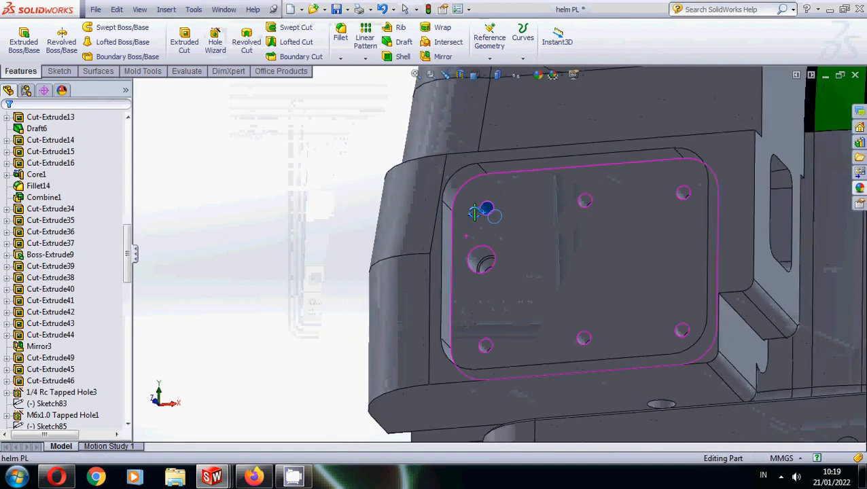
{"action": "left_click", "coordinate": [186, 71]}
{"action": "left_click", "coordinate": [49, 37]}
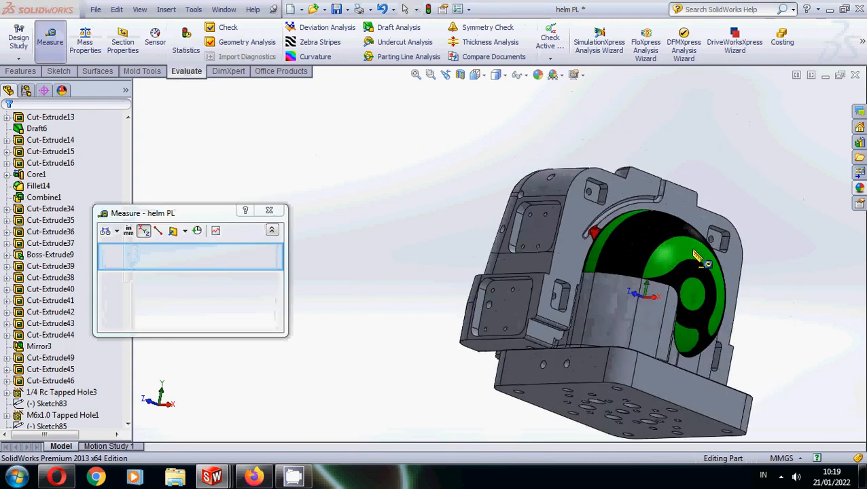
{"action": "key", "text": "ctrl+shift+z"}
{"action": "left_click", "coordinate": [462, 200]}
{"action": "left_click", "coordinate": [495, 178]}
{"action": "middle_click_drag", "start_coordinate": [495, 178], "coordinate": [606, 282]}
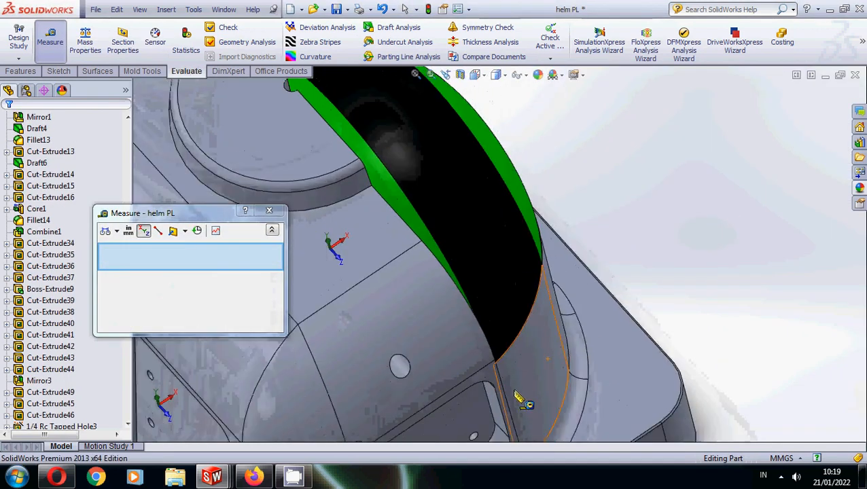
Measure the distance between the two long opposite walls of the upper side pocket.
{"action": "key", "text": "ctrl+shift+z"}
{"action": "scroll", "coordinate": [450, 290], "scroll_direction": "down", "scroll_amount": 2}
{"action": "left_click", "coordinate": [449, 290]}
{"action": "scroll", "coordinate": [449, 290], "scroll_direction": "up", "scroll_amount": 3}
{"action": "middle_click_drag", "start_coordinate": [450, 291], "coordinate": [411, 218]}
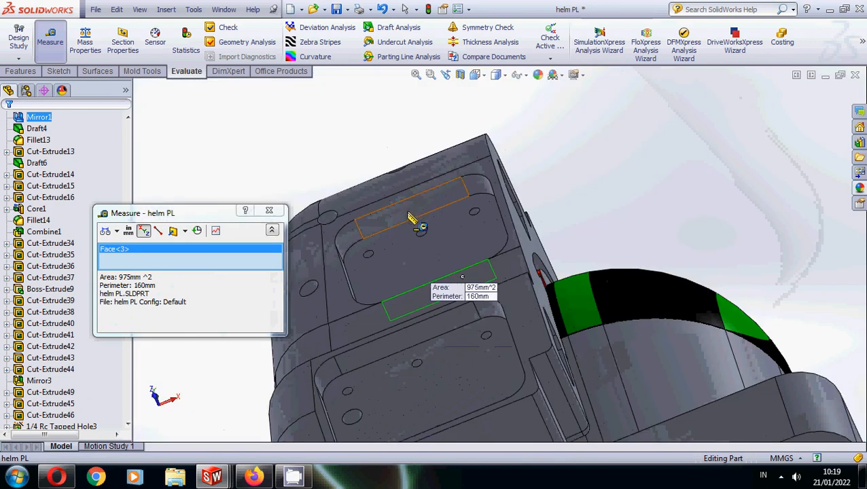
{"action": "left_click", "coordinate": [411, 217]}
{"action": "left_click", "coordinate": [600, 194]}
Measure the upper pocket's depth from the surrounding face to its floor, and close the measurement.
{"action": "middle_click_drag", "start_coordinate": [601, 193], "coordinate": [555, 232]}
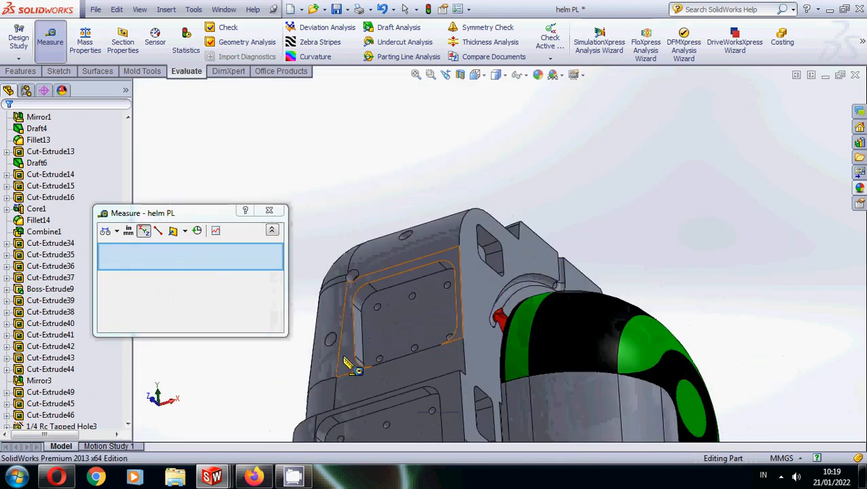
{"action": "scroll", "coordinate": [367, 340], "scroll_direction": "down", "scroll_amount": 3}
{"action": "left_click", "coordinate": [438, 293]}
{"action": "left_click", "coordinate": [510, 295]}
{"action": "scroll", "coordinate": [490, 285], "scroll_direction": "up", "scroll_amount": 2}
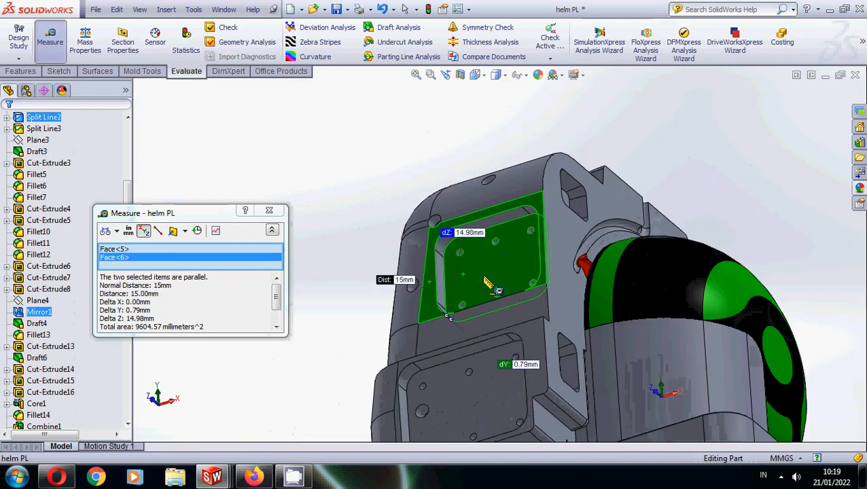
{"action": "left_click", "coordinate": [377, 180]}
{"action": "scroll", "coordinate": [451, 263], "scroll_direction": "down", "scroll_amount": 3}
{"action": "left_click", "coordinate": [452, 262]}
{"action": "scroll", "coordinate": [469, 204], "scroll_direction": "up", "scroll_amount": 3}
{"action": "left_click", "coordinate": [475, 163]}
{"action": "middle_click_drag", "start_coordinate": [475, 163], "coordinate": [469, 340]}
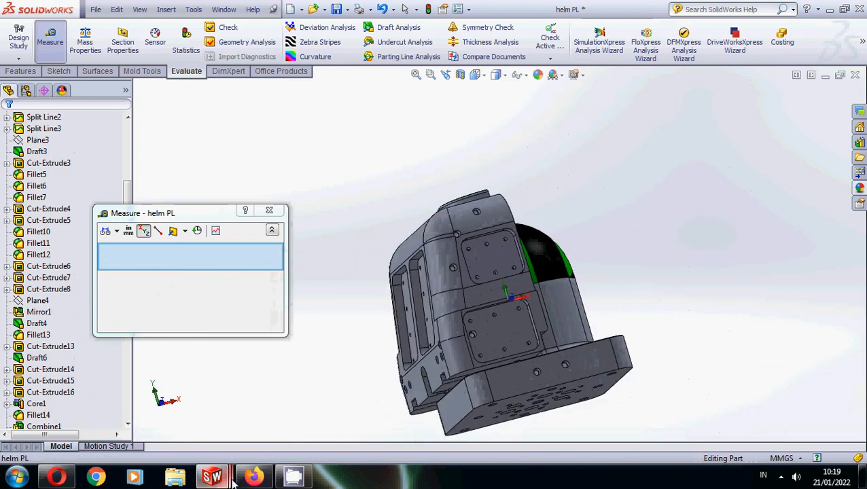
{"action": "mouse_move", "coordinate": [232, 481]}
{"action": "key", "text": "Escape"}
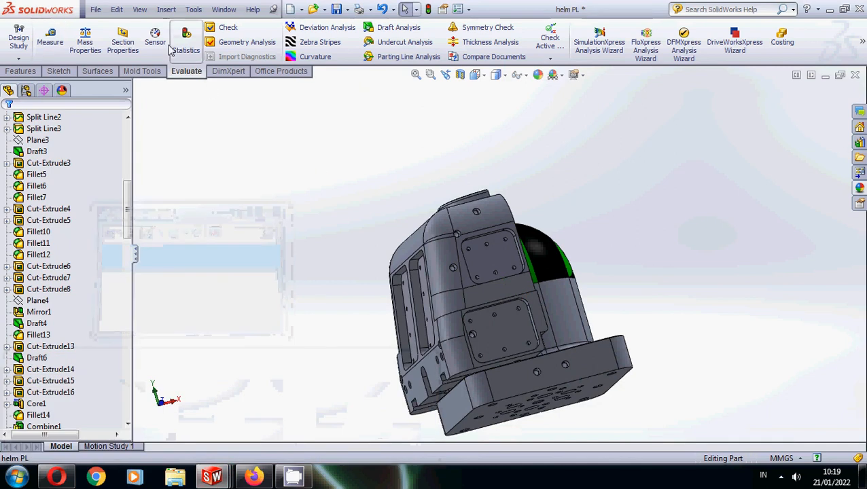
Create a new part document and start a sketch on the Front Plane.
{"action": "left_click", "coordinate": [95, 10]}
{"action": "left_click", "coordinate": [112, 20]}
{"action": "left_click", "coordinate": [449, 414]}
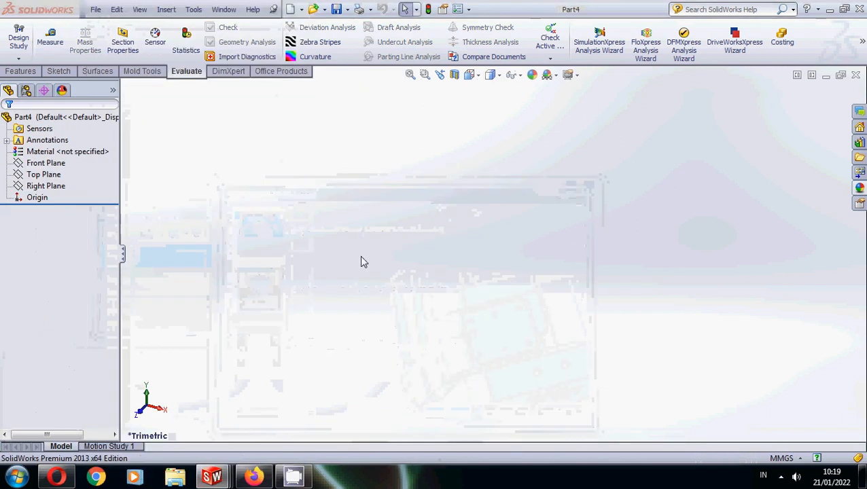
{"action": "right_click", "coordinate": [47, 163]}
{"action": "left_click", "coordinate": [58, 148]}
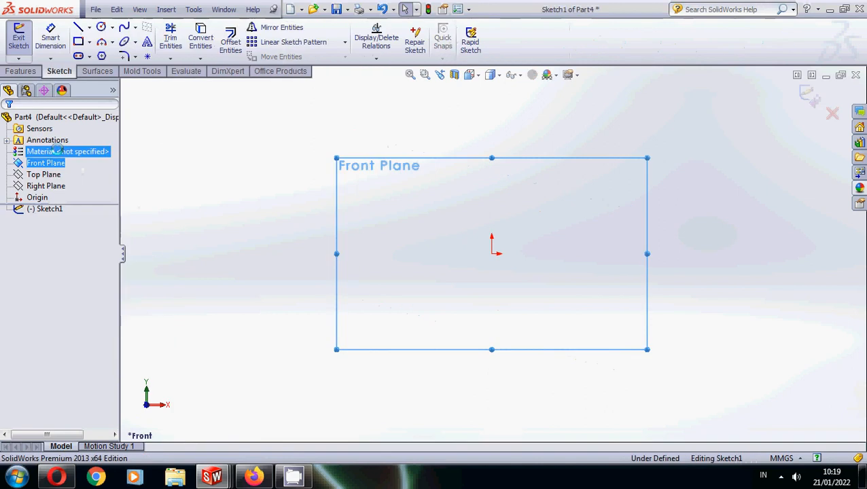
Sketch a center rectangle about 68 by 51 mm, centred on the origin.
{"action": "left_click", "coordinate": [77, 42]}
{"action": "left_click", "coordinate": [170, 147]}
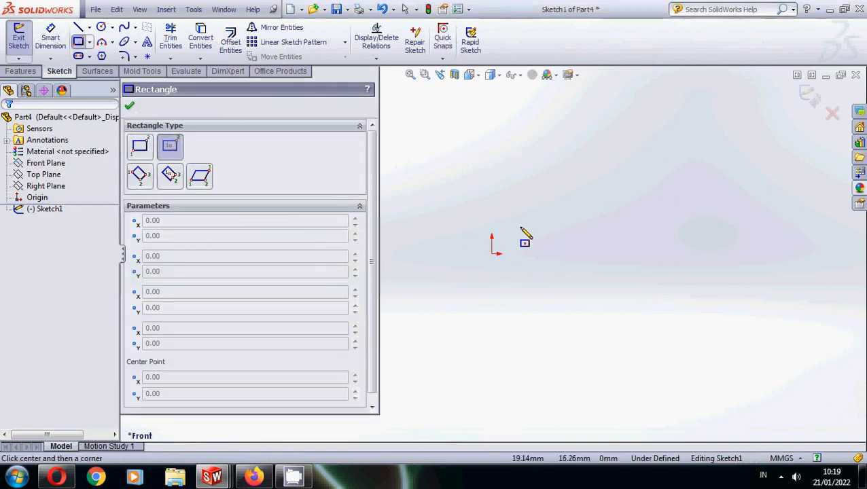
{"action": "left_click", "coordinate": [492, 253]}
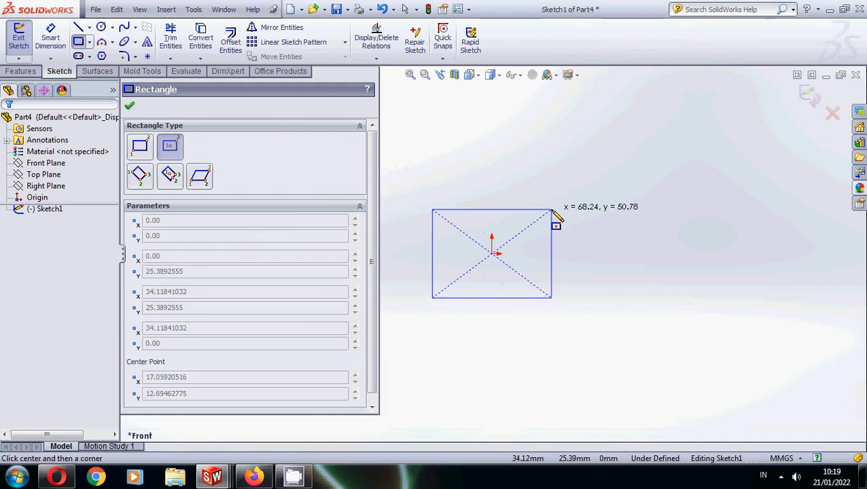
{"action": "left_click", "coordinate": [551, 210]}
{"action": "key", "text": "Escape"}
Dimension the rectangle with a width of 94.5 mm and a height of 79.5 mm.
{"action": "left_click", "coordinate": [51, 38]}
{"action": "left_click", "coordinate": [498, 298]}
{"action": "left_click", "coordinate": [490, 325]}
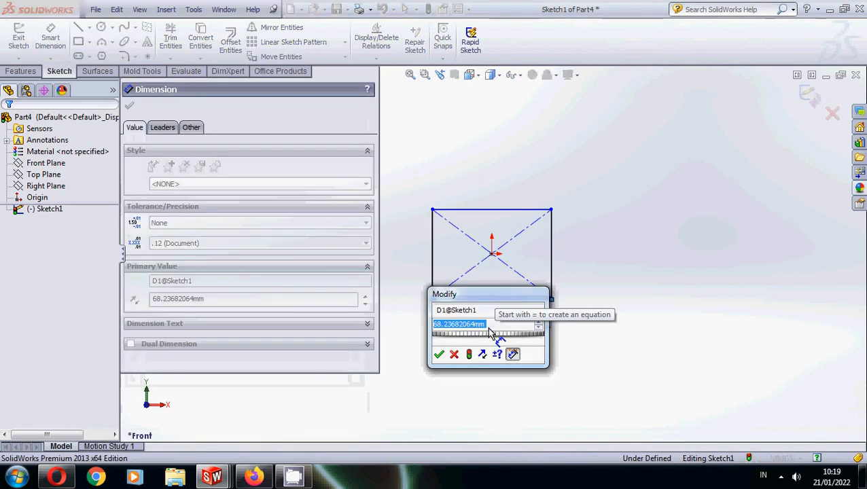
{"action": "type", "text": "94.5"}
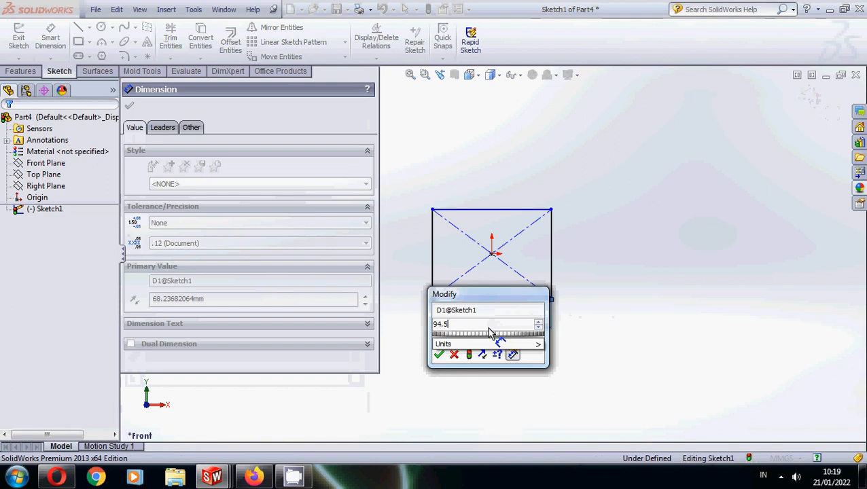
{"action": "left_click", "coordinate": [439, 355]}
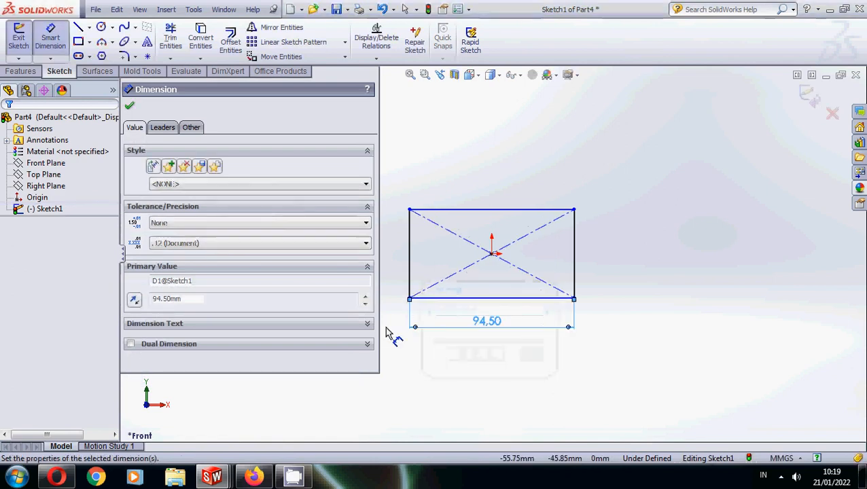
{"action": "left_click", "coordinate": [578, 252]}
{"action": "left_click", "coordinate": [620, 254]}
{"action": "type", "text": "7"}
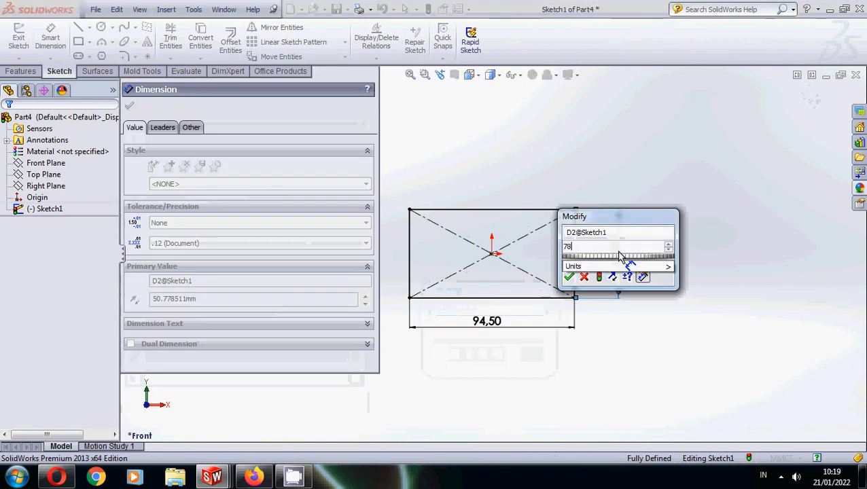
{"action": "type", "text": "9.5"}
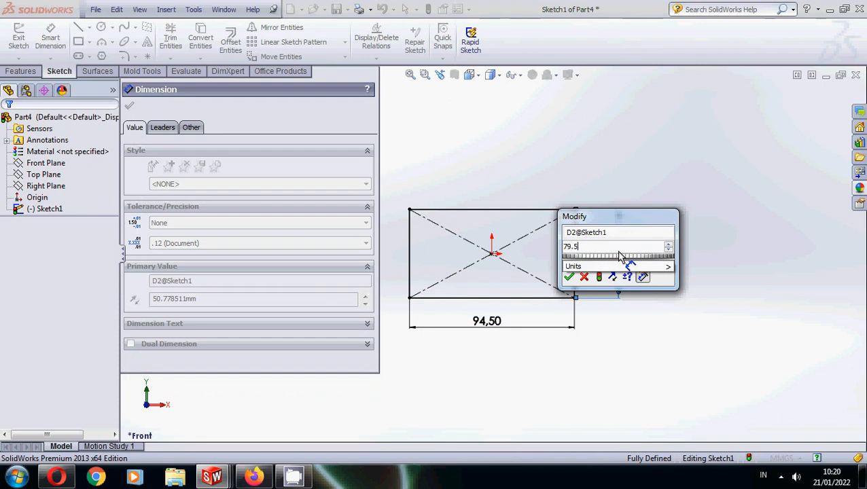
{"action": "left_click", "coordinate": [571, 277]}
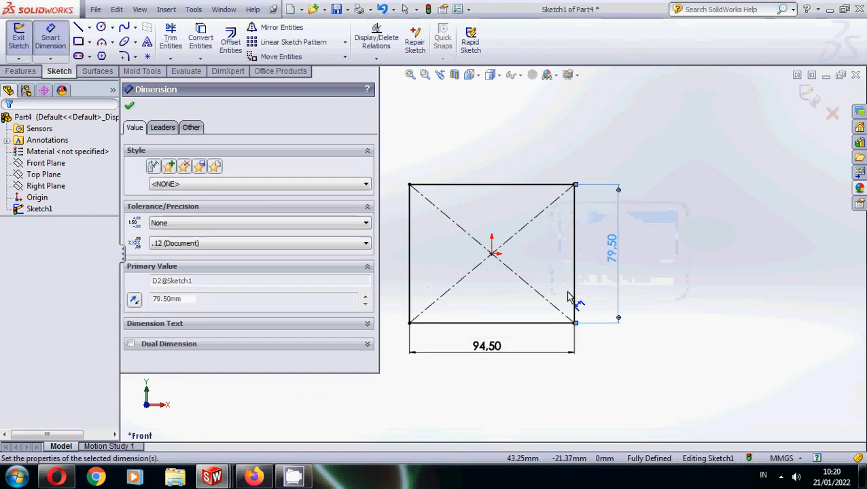
{"action": "left_click", "coordinate": [130, 107]}
Round all four corners of the rectangle with 15 mm sketch fillets.
{"action": "scroll", "coordinate": [493, 248], "scroll_direction": "up", "scroll_amount": 2}
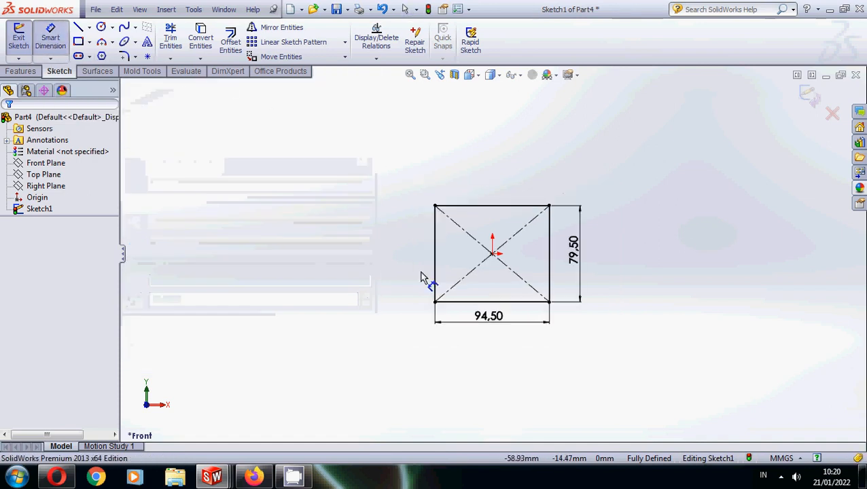
{"action": "left_click", "coordinate": [123, 57]}
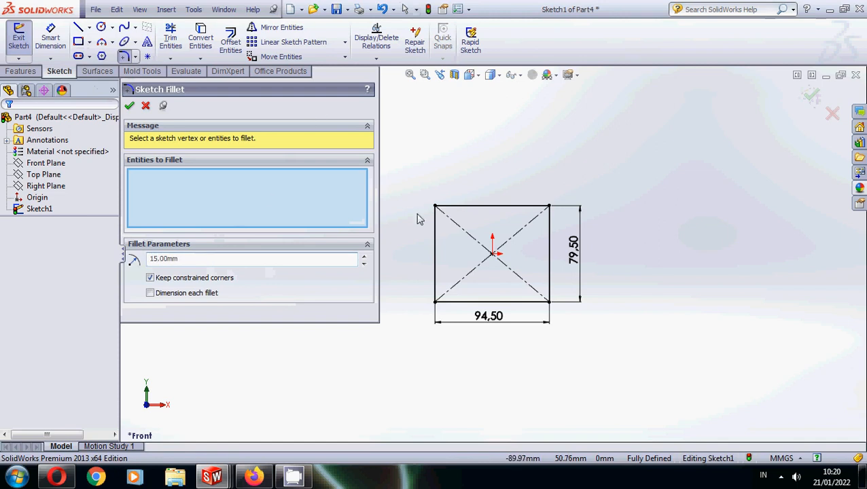
{"action": "left_click", "coordinate": [436, 233]}
{"action": "left_click", "coordinate": [476, 206]}
{"action": "left_click", "coordinate": [535, 206]}
{"action": "left_click", "coordinate": [548, 238]}
{"action": "left_click", "coordinate": [550, 273]}
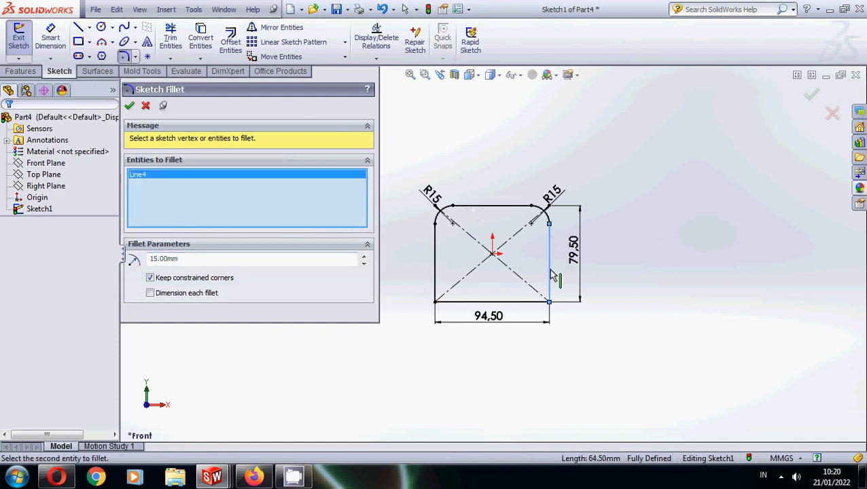
{"action": "left_click", "coordinate": [515, 302]}
{"action": "left_click", "coordinate": [435, 282]}
{"action": "left_click", "coordinate": [445, 302]}
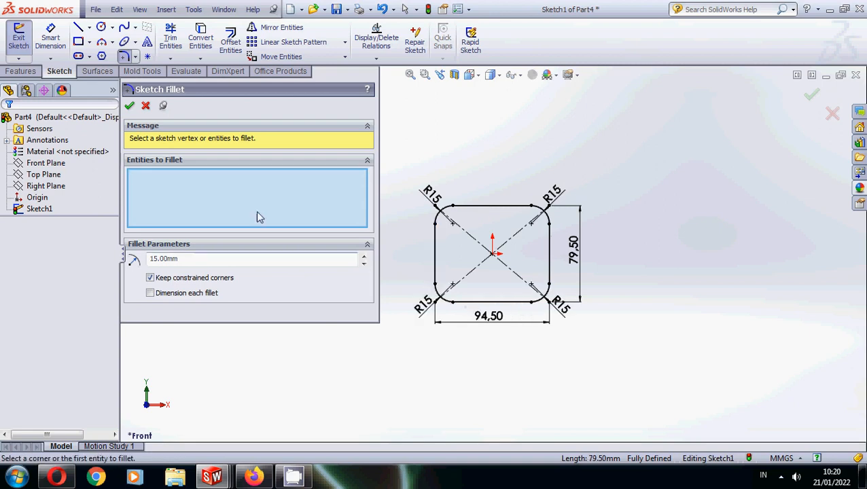
Extrude the rounded rectangle sketch 16 mm in the reversed direction, behind the Front Plane.
{"action": "left_click", "coordinate": [129, 106]}
{"action": "left_click", "coordinate": [30, 72]}
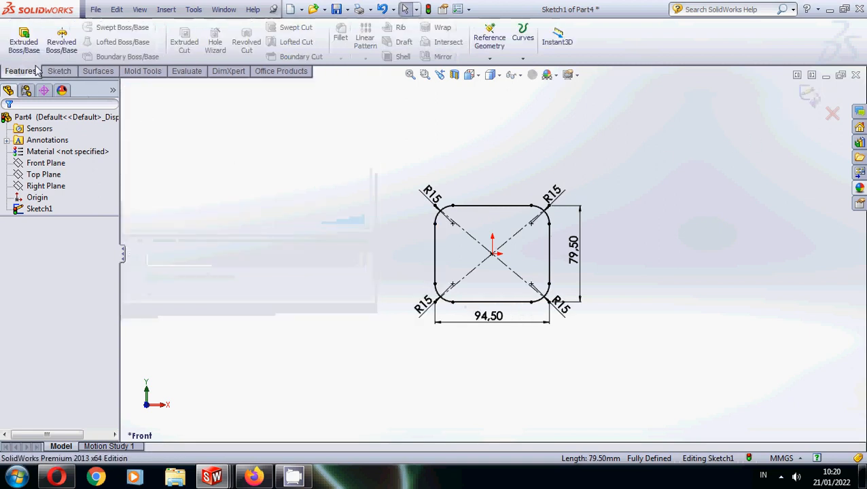
{"action": "left_click", "coordinate": [24, 40]}
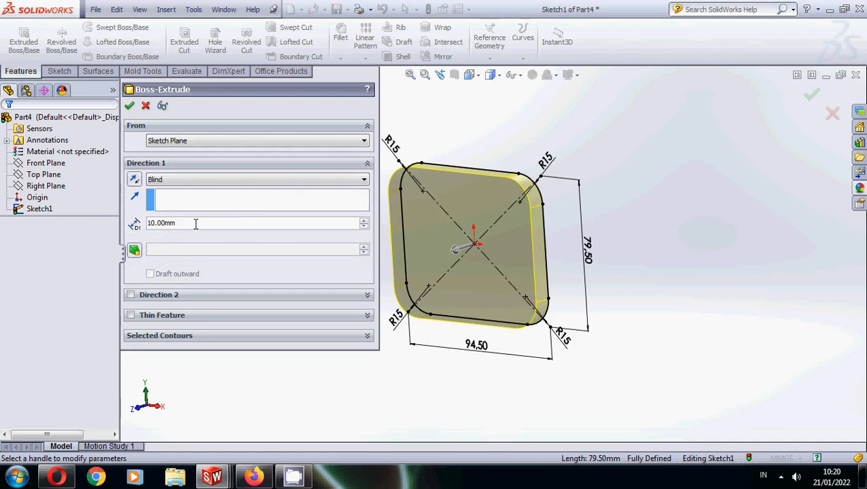
{"action": "type", "text": "16"}
{"action": "key", "text": "Return"}
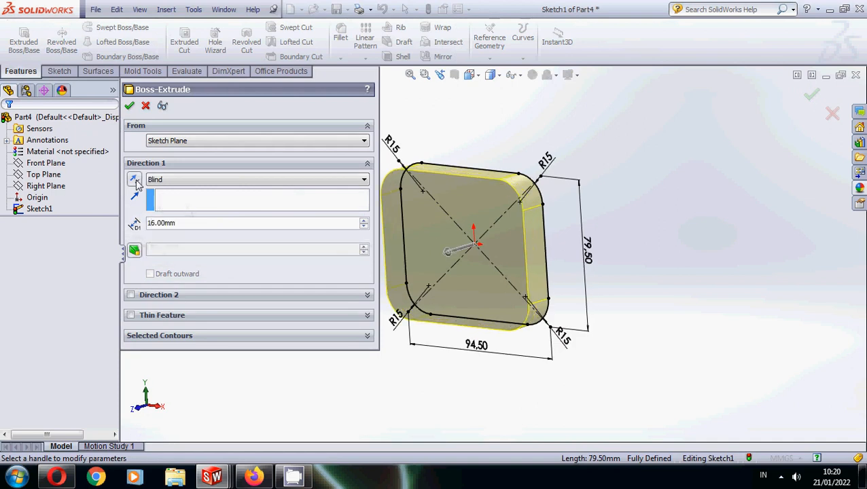
{"action": "left_click", "coordinate": [133, 181]}
{"action": "left_click", "coordinate": [129, 108]}
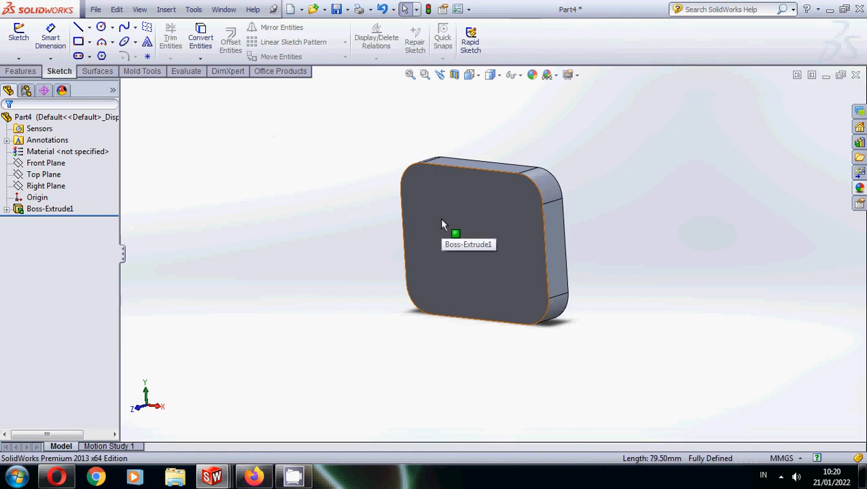
Chamfer the outer edges of the plate's front face with an angle-distance chamfer of 0.5 mm.
{"action": "left_click", "coordinate": [24, 71]}
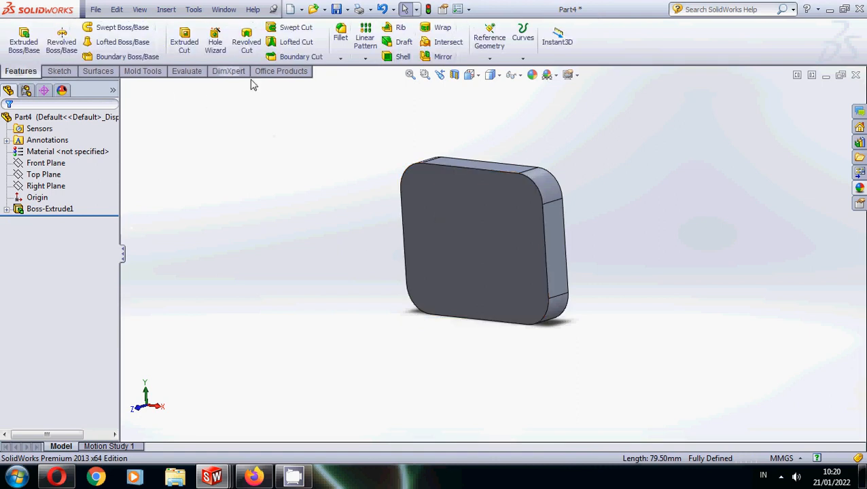
{"action": "left_click", "coordinate": [341, 59]}
{"action": "left_click", "coordinate": [367, 84]}
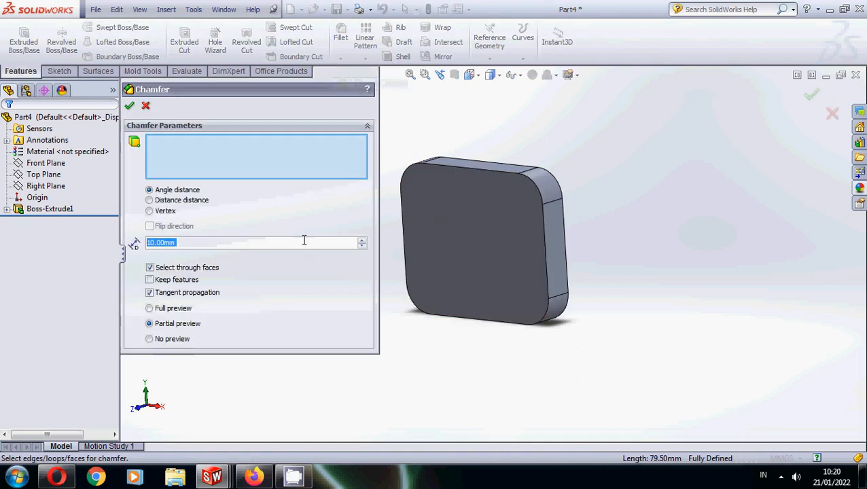
{"action": "type", "text": "0.5"}
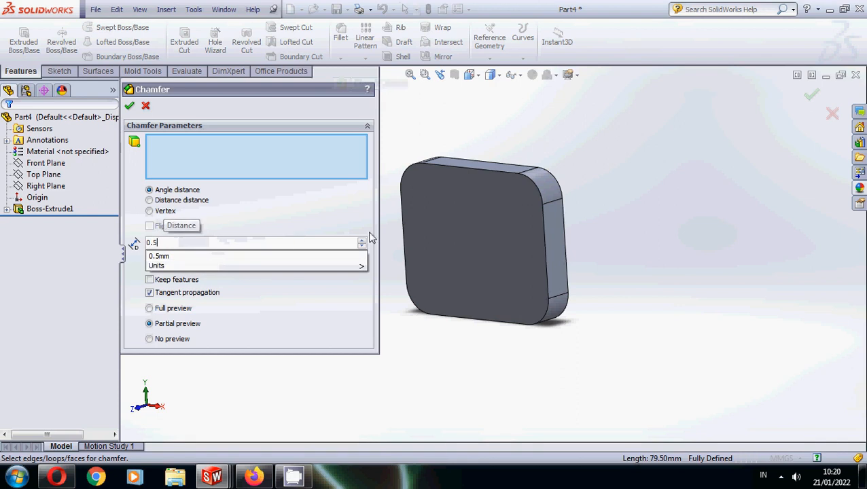
{"action": "left_click", "coordinate": [518, 221]}
{"action": "middle_click_drag", "start_coordinate": [519, 220], "coordinate": [517, 192]}
{"action": "left_click", "coordinate": [477, 219]}
{"action": "key", "text": "Return"}
{"action": "scroll", "coordinate": [449, 219], "scroll_direction": "down", "scroll_amount": 3}
{"action": "scroll", "coordinate": [517, 191], "scroll_direction": "up", "scroll_amount": 5}
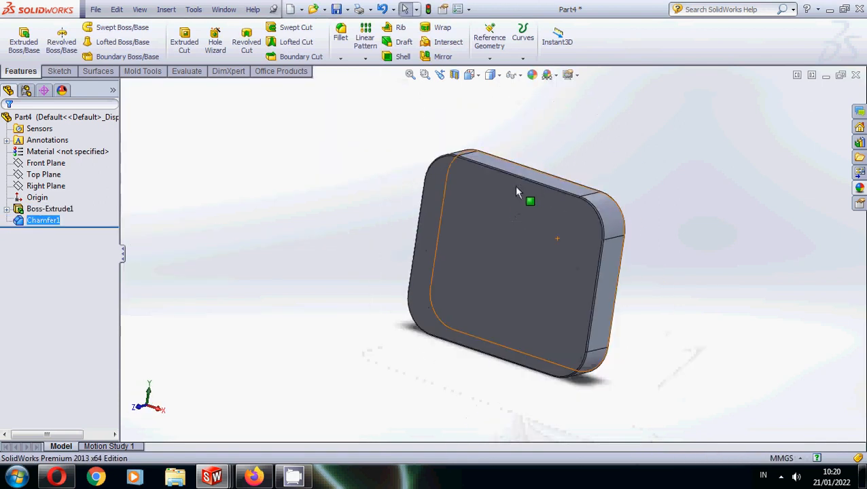
Start a sketch on the plate's front face and place a point near its upper-left corner.
{"action": "left_click", "coordinate": [474, 78]}
{"action": "left_click", "coordinate": [465, 214]}
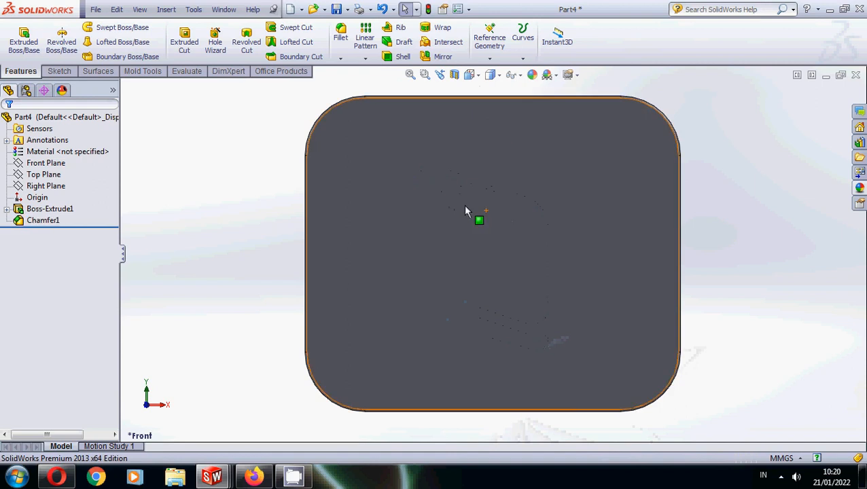
{"action": "right_click", "coordinate": [451, 195]}
{"action": "left_click", "coordinate": [476, 173]}
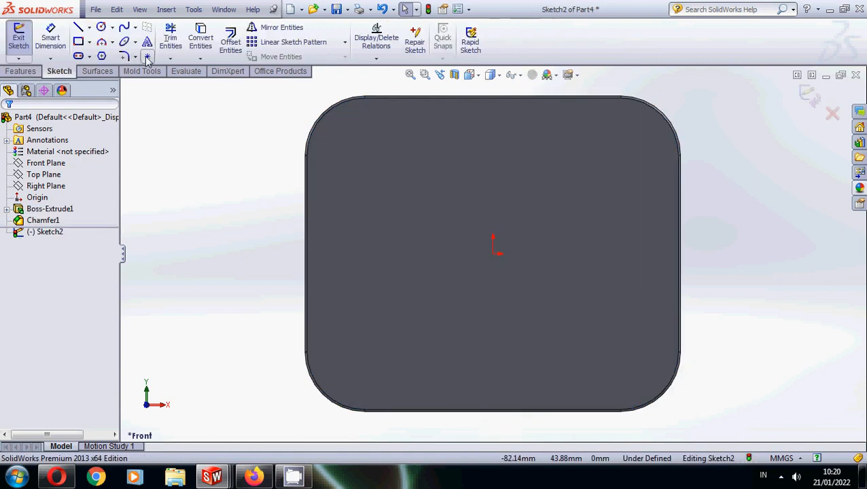
{"action": "left_click", "coordinate": [147, 58]}
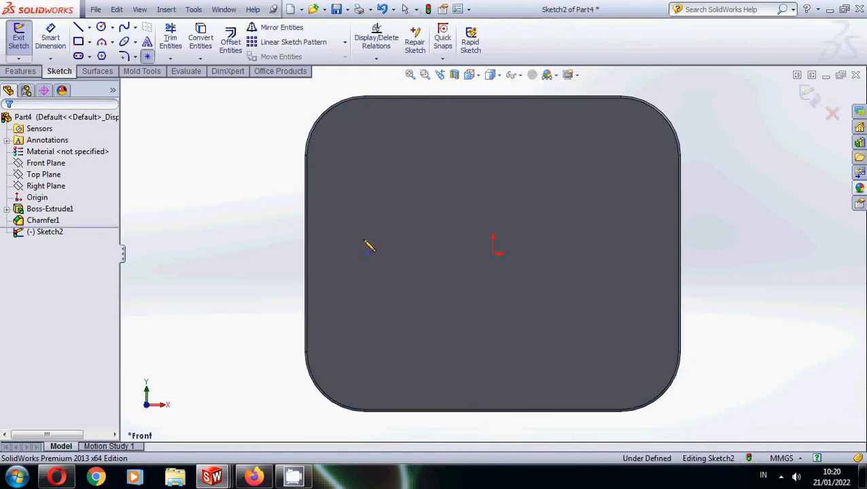
{"action": "left_click", "coordinate": [365, 156]}
Sketch two construction centerlines about 19 mm long meeting at the origin, one vertical above it and one horizontal to its left.
{"action": "left_click", "coordinate": [89, 27]}
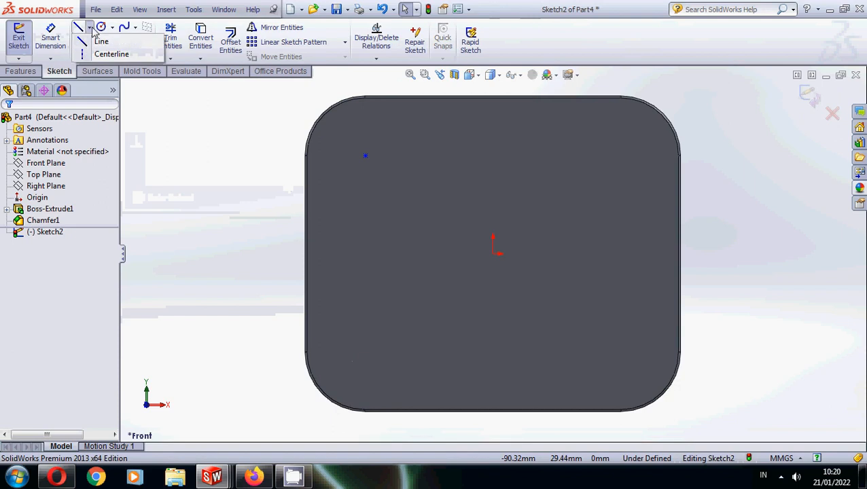
{"action": "left_click", "coordinate": [110, 54]}
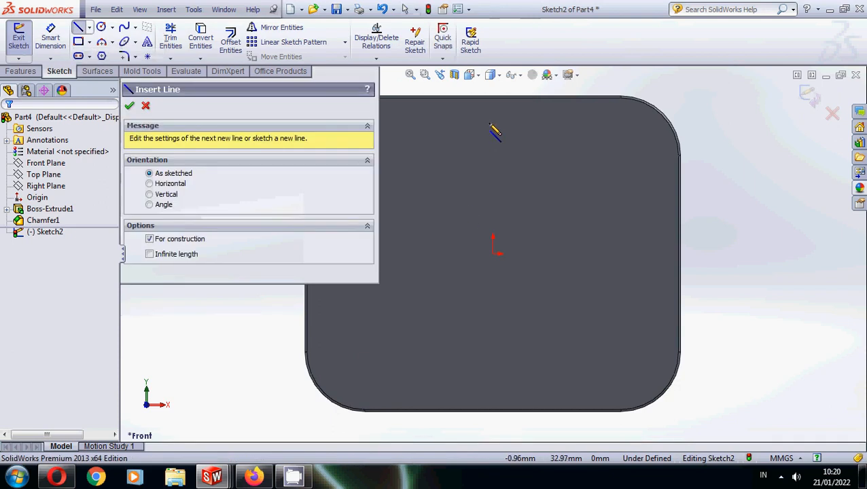
{"action": "left_click", "coordinate": [493, 177]}
{"action": "left_click", "coordinate": [492, 254]}
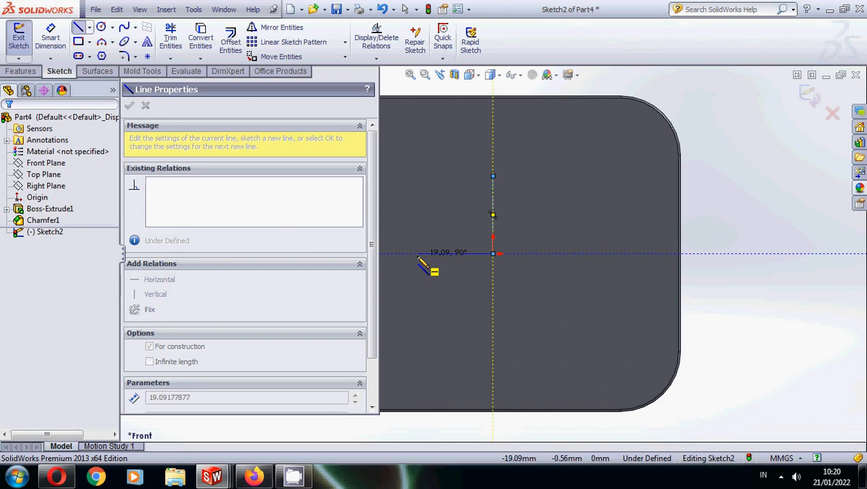
{"action": "left_click", "coordinate": [418, 254]}
{"action": "key", "text": "Escape"}
Dimension the distance from the plate's top edge to the sketch point as 15-0.25 mm.
{"action": "scroll", "coordinate": [452, 266], "scroll_direction": "up", "scroll_amount": 3}
{"action": "left_click", "coordinate": [52, 44]}
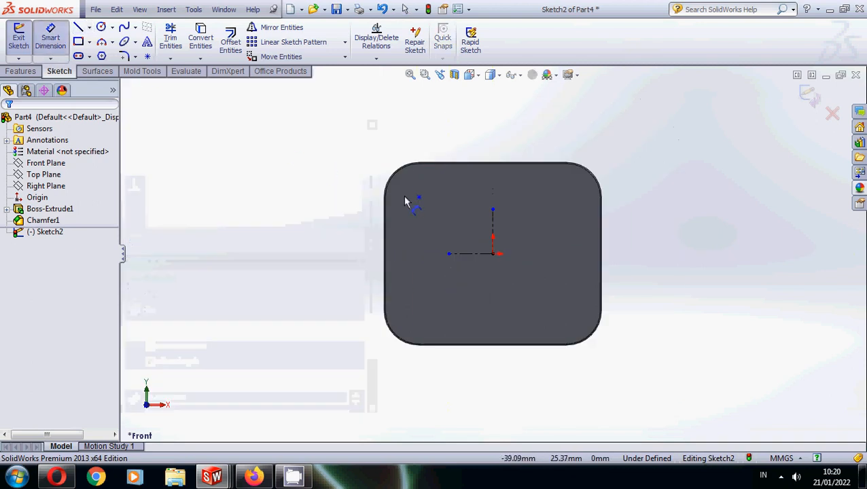
{"action": "left_click", "coordinate": [419, 197]}
{"action": "scroll", "coordinate": [452, 173], "scroll_direction": "up", "scroll_amount": 3}
{"action": "left_click", "coordinate": [453, 175]}
{"action": "scroll", "coordinate": [513, 207], "scroll_direction": "up", "scroll_amount": 2}
{"action": "scroll", "coordinate": [511, 217], "scroll_direction": "down", "scroll_amount": 3}
{"action": "left_click", "coordinate": [418, 227]}
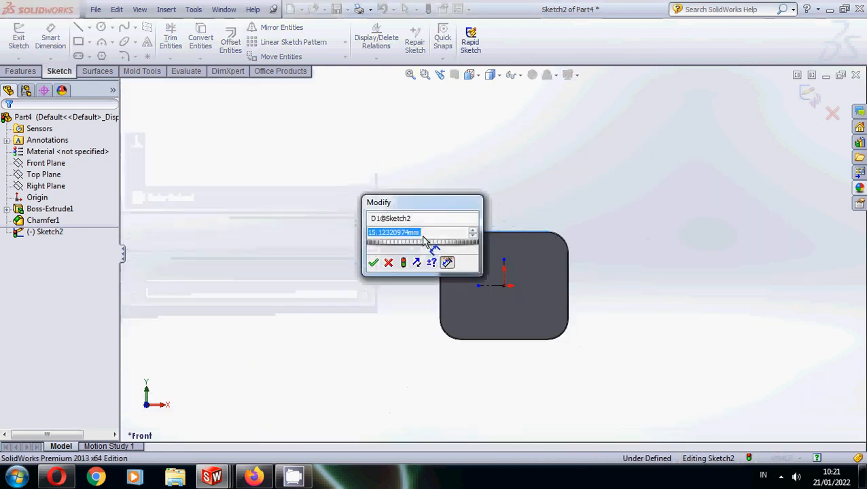
{"action": "type", "text": "15"}
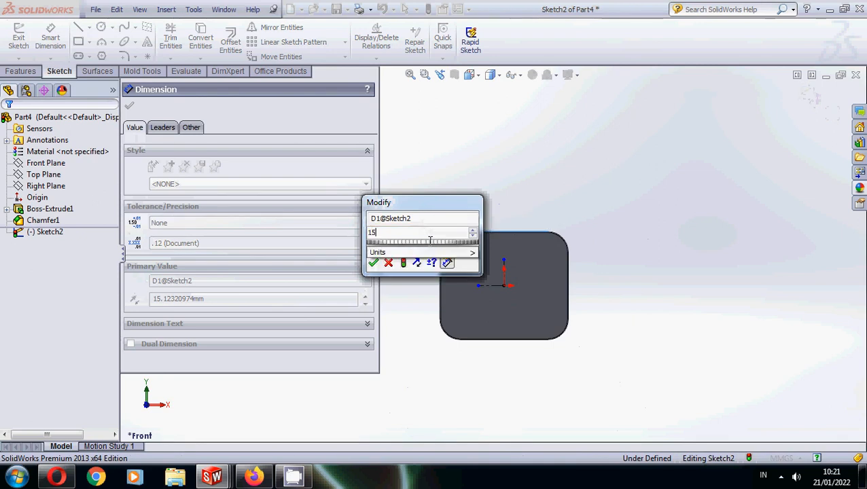
{"action": "type", "text": "-"}
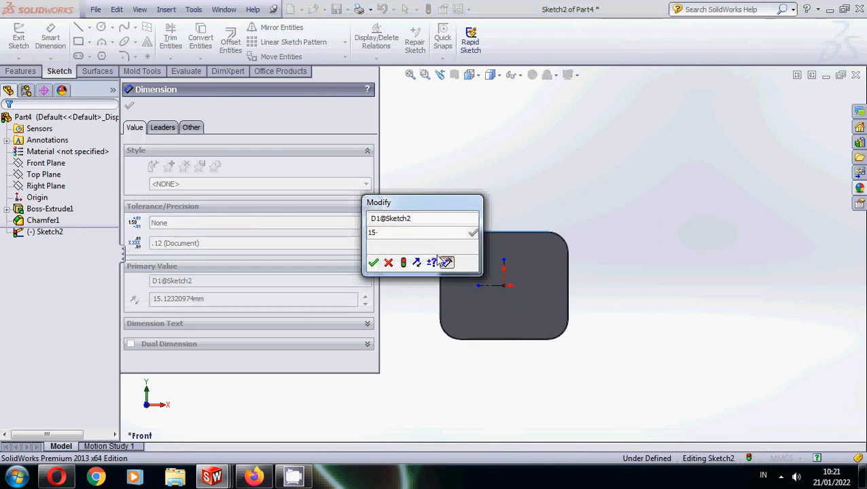
{"action": "type", "text": "0.25"}
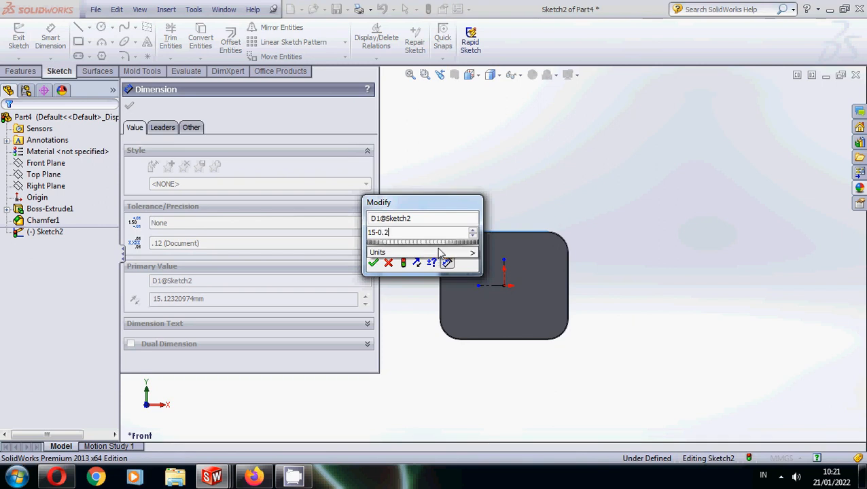
{"action": "left_click", "coordinate": [373, 263]}
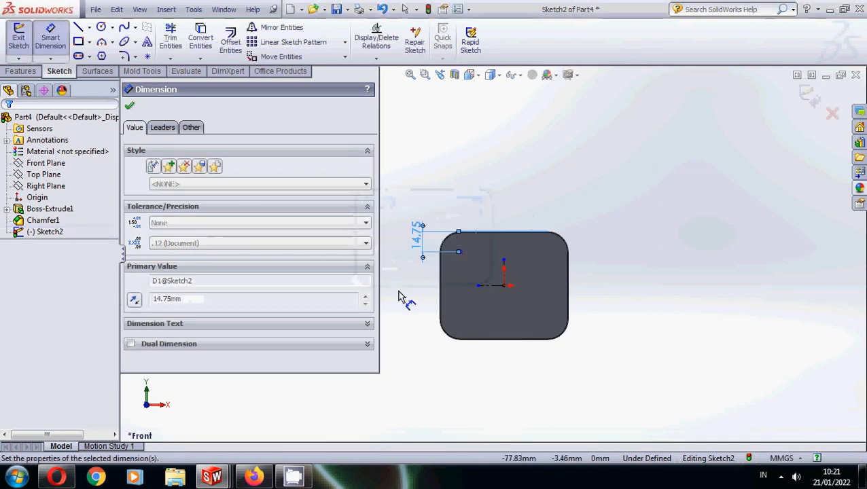
{"action": "left_click", "coordinate": [132, 109]}
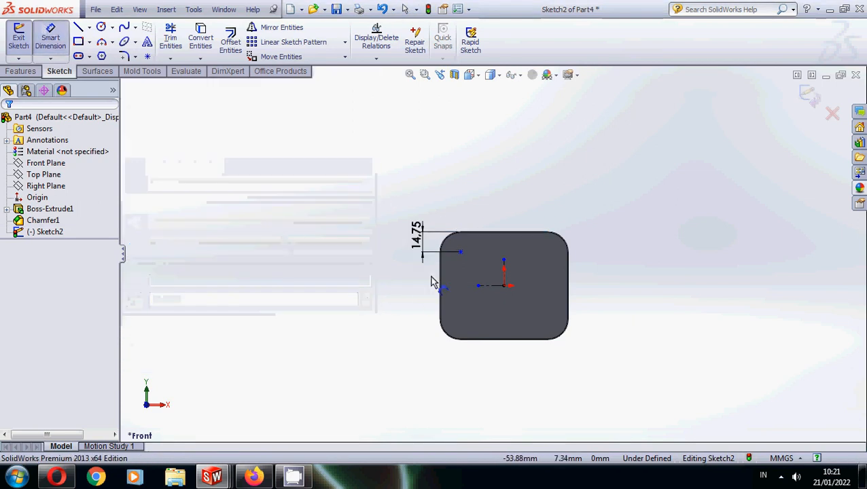
Dimension the sketch point 14.75 mm from the plate's left edge.
{"action": "scroll", "coordinate": [431, 284], "scroll_direction": "down", "scroll_amount": 2}
{"action": "scroll", "coordinate": [456, 268], "scroll_direction": "down", "scroll_amount": 2}
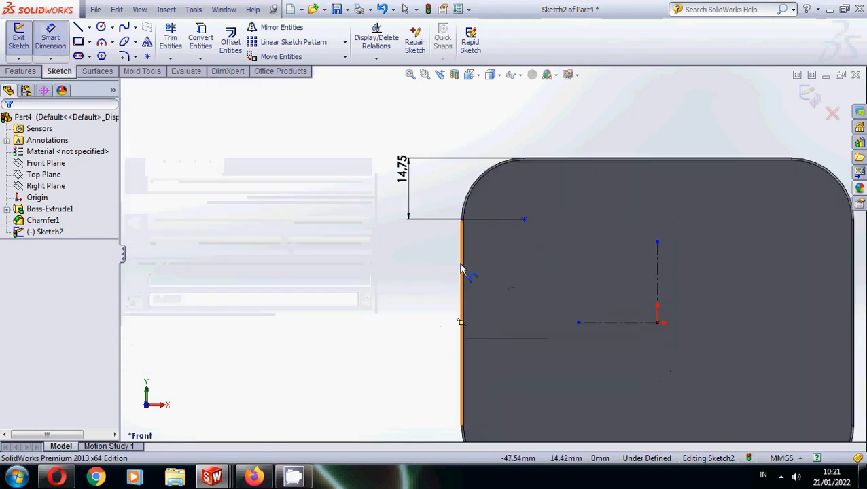
{"action": "left_click", "coordinate": [524, 218]}
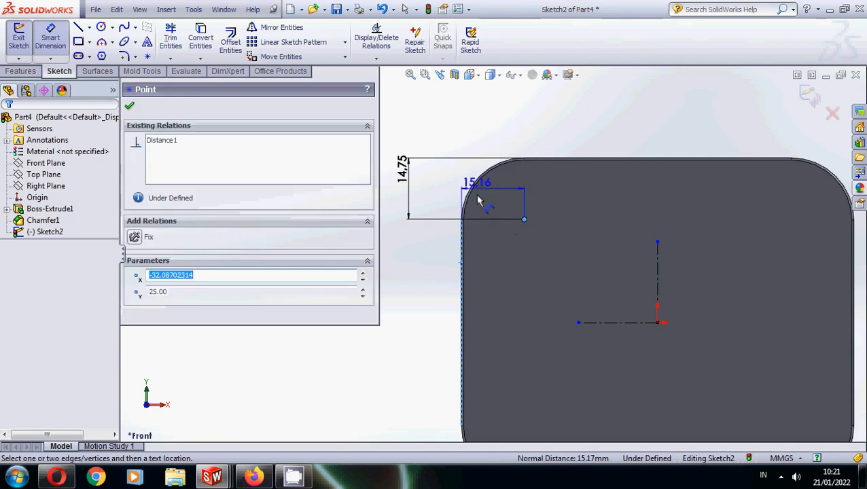
{"action": "left_click", "coordinate": [494, 268]}
{"action": "type", "text": "14"}
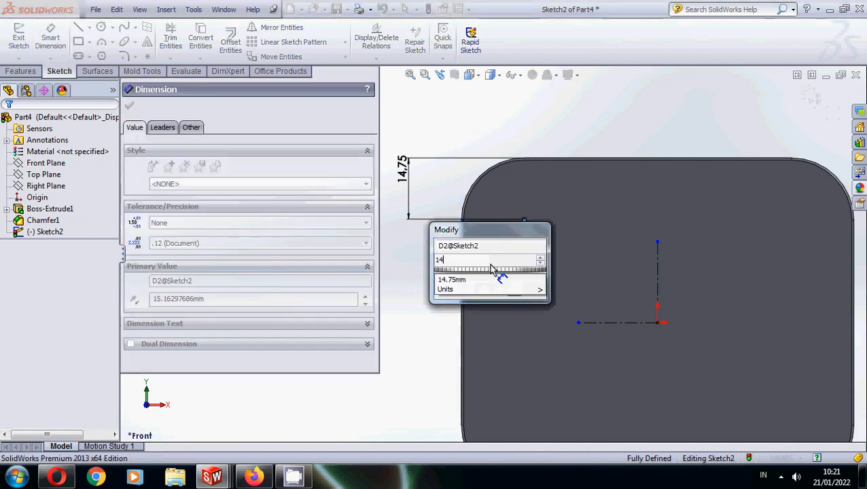
{"action": "type", "text": ".75"}
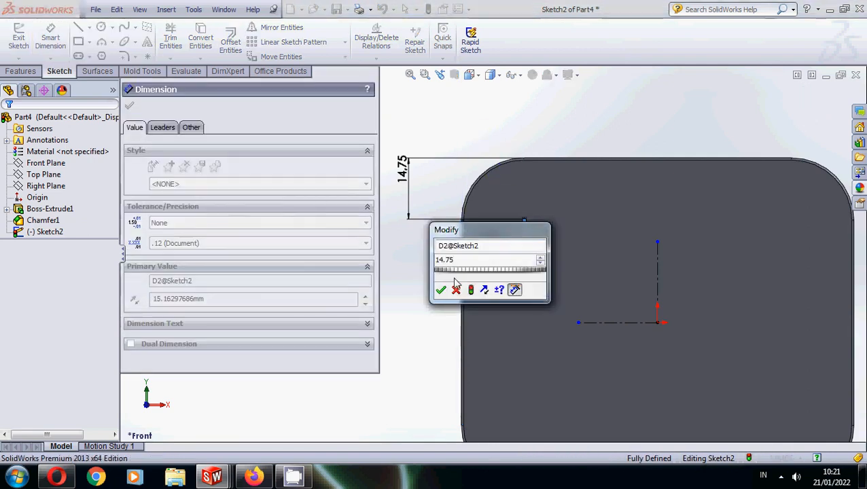
{"action": "left_click", "coordinate": [441, 291]}
{"action": "scroll", "coordinate": [528, 313], "scroll_direction": "up", "scroll_amount": 2}
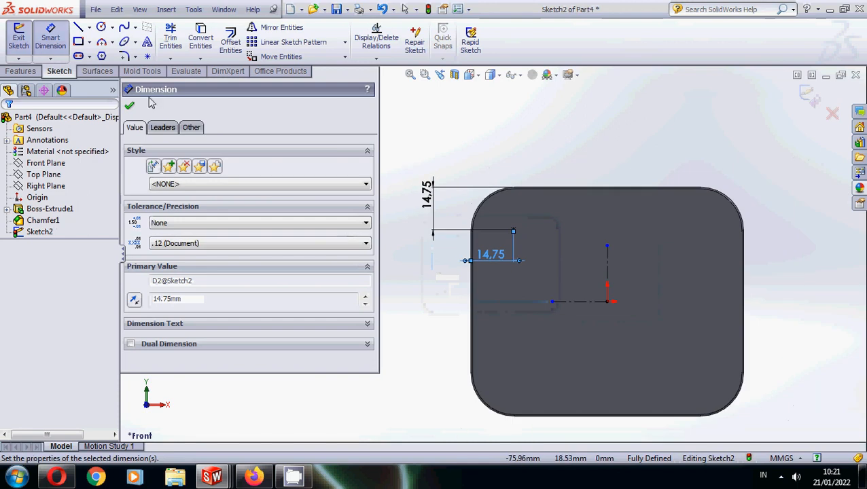
{"action": "left_click", "coordinate": [130, 108]}
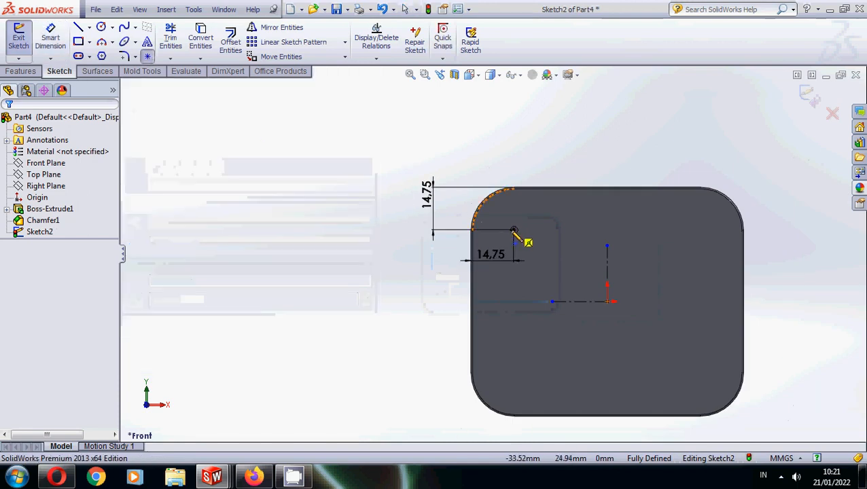
Add a point directly above the origin level with the corner point, and mirror the corner point about the vertical centerline.
{"action": "left_click", "coordinate": [607, 231]}
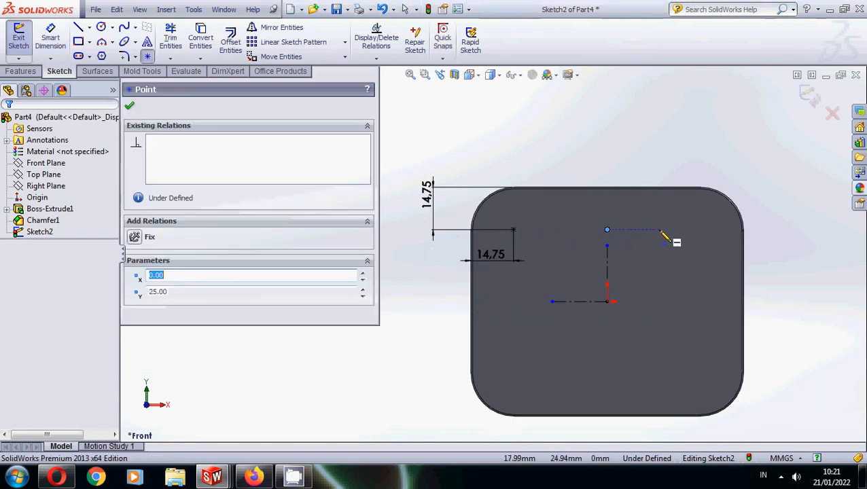
{"action": "key", "text": "Escape"}
{"action": "left_click", "coordinate": [279, 27]}
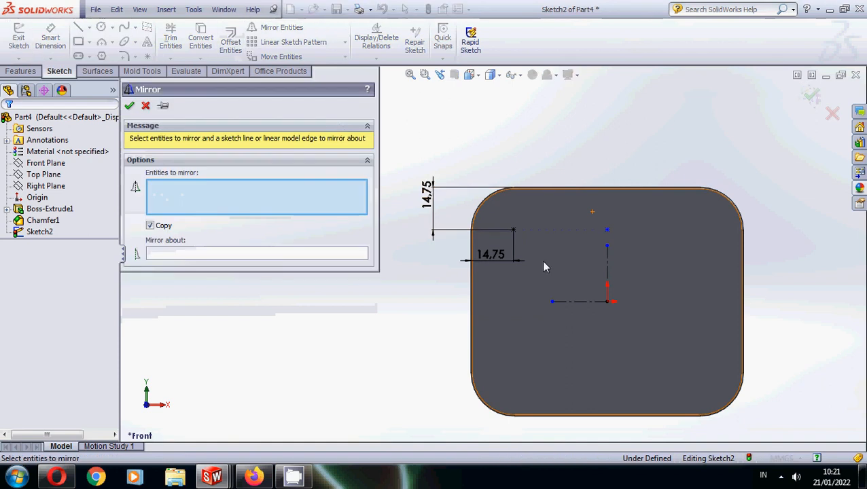
{"action": "left_click", "coordinate": [289, 255]}
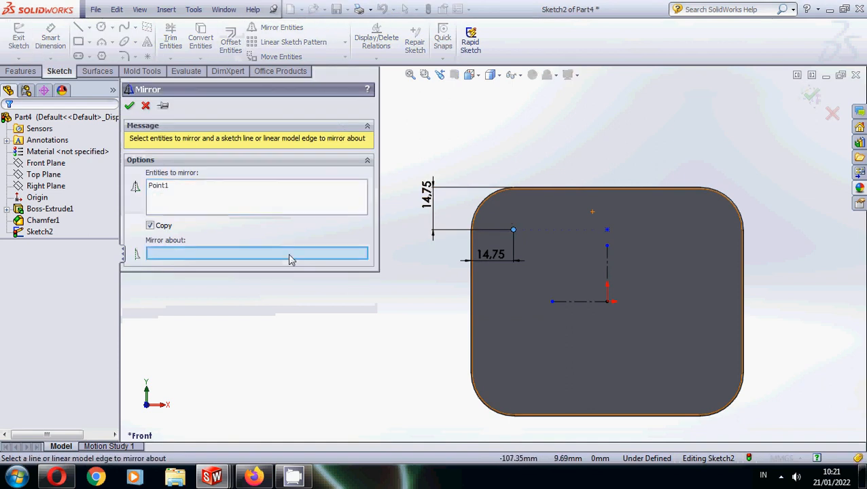
{"action": "left_click", "coordinate": [607, 267]}
{"action": "key", "text": "Return"}
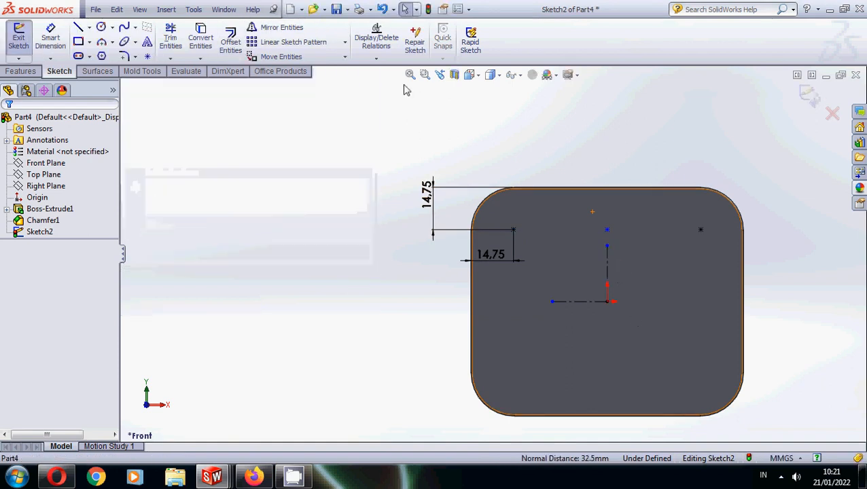
Mirror the three upper points about the horizontal centerline and exit the sketch.
{"action": "left_click", "coordinate": [281, 27]}
{"action": "left_click_drag", "start_coordinate": [707, 239], "coordinate": [476, 219]}
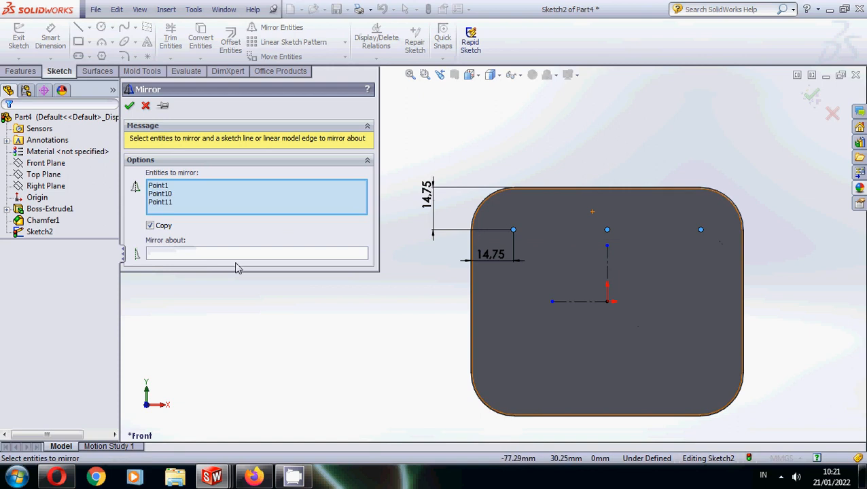
{"action": "left_click", "coordinate": [202, 255]}
{"action": "left_click", "coordinate": [571, 302]}
{"action": "key", "text": "Return"}
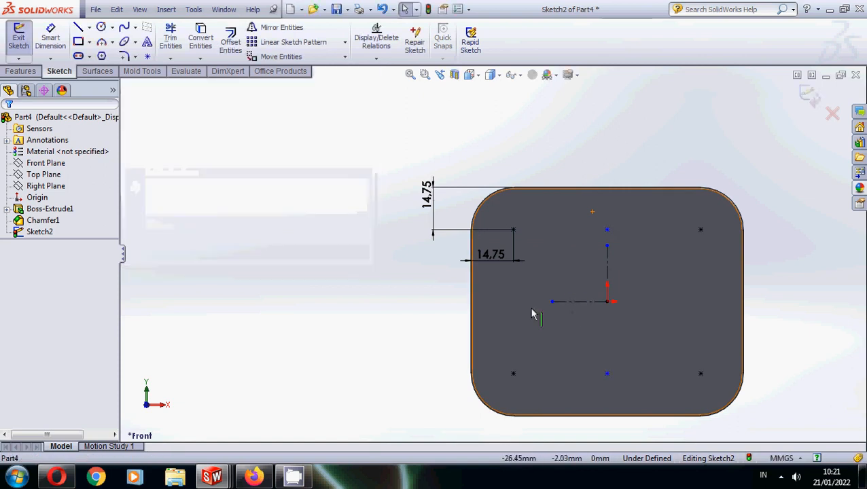
{"action": "left_click", "coordinate": [21, 71]}
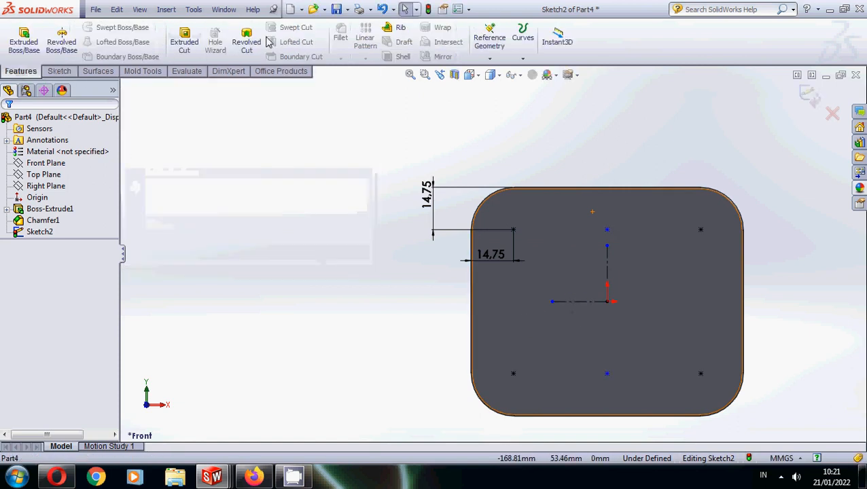
{"action": "left_click", "coordinate": [809, 95]}
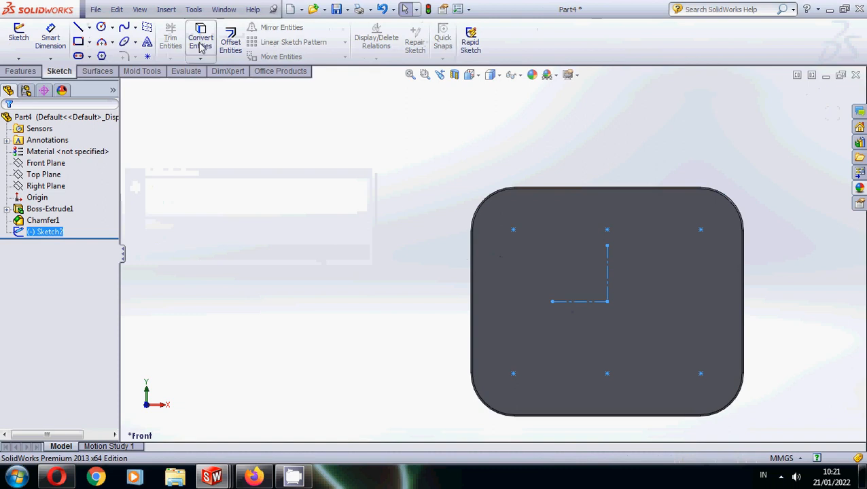
Place M6 ISO 4762 hex socket head counterbore holes with Normal fit on all six sketch points of the plate.
{"action": "left_click", "coordinate": [21, 70]}
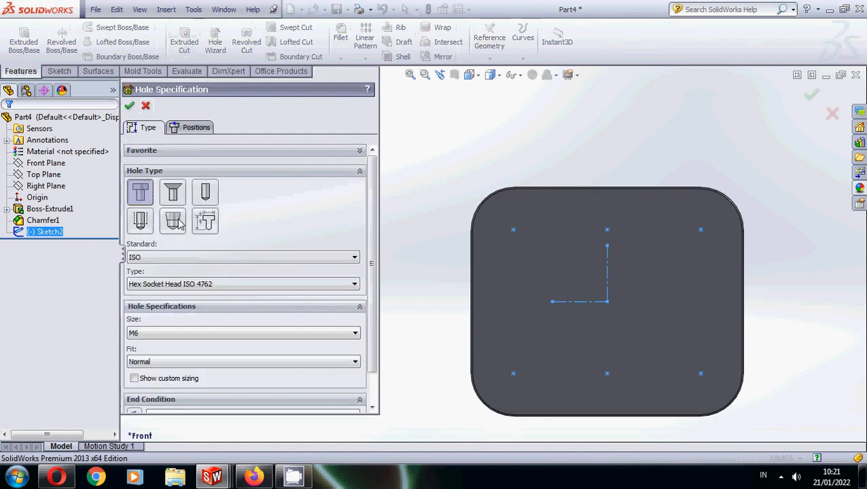
{"action": "left_click", "coordinate": [192, 129]}
{"action": "left_click", "coordinate": [155, 132]}
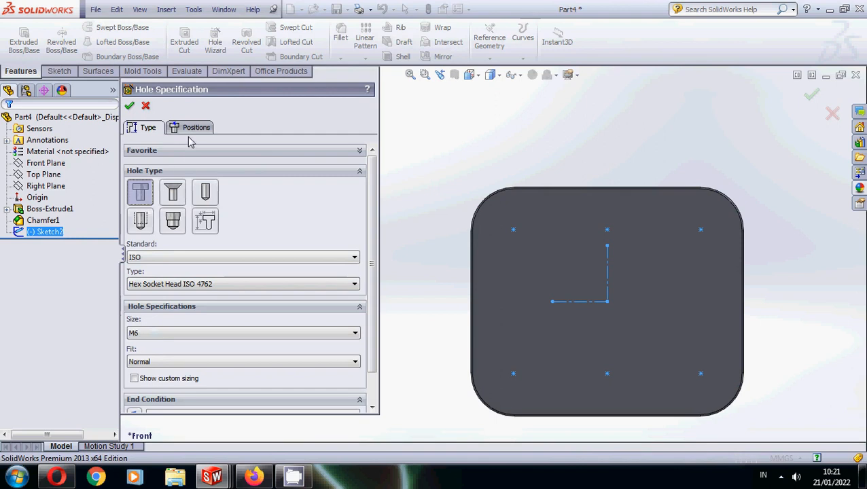
{"action": "left_click", "coordinate": [192, 129]}
{"action": "left_click", "coordinate": [235, 240]}
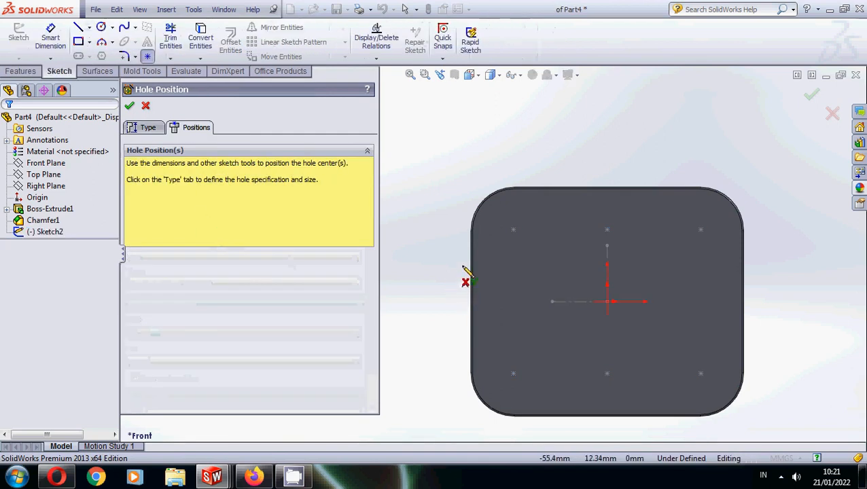
{"action": "left_click", "coordinate": [513, 230]}
{"action": "left_click", "coordinate": [607, 230]}
{"action": "left_click", "coordinate": [701, 229]}
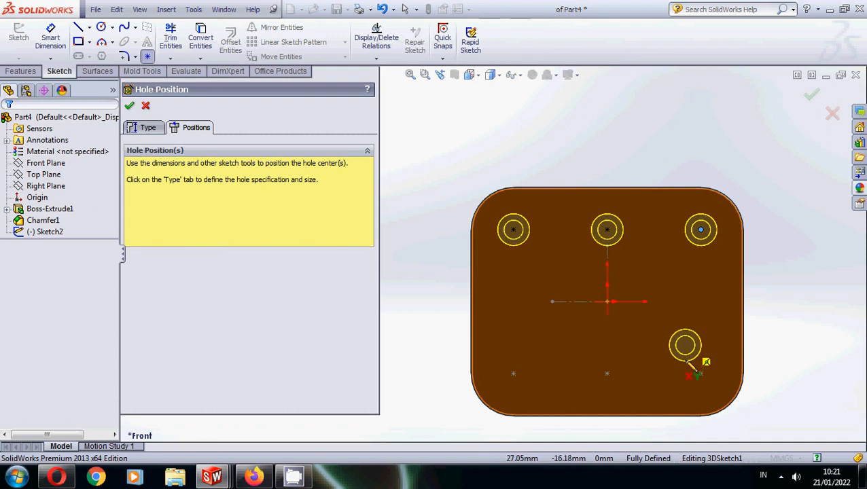
{"action": "left_click", "coordinate": [700, 373]}
{"action": "left_click", "coordinate": [701, 374]}
{"action": "left_click", "coordinate": [607, 373]}
{"action": "left_click", "coordinate": [512, 376]}
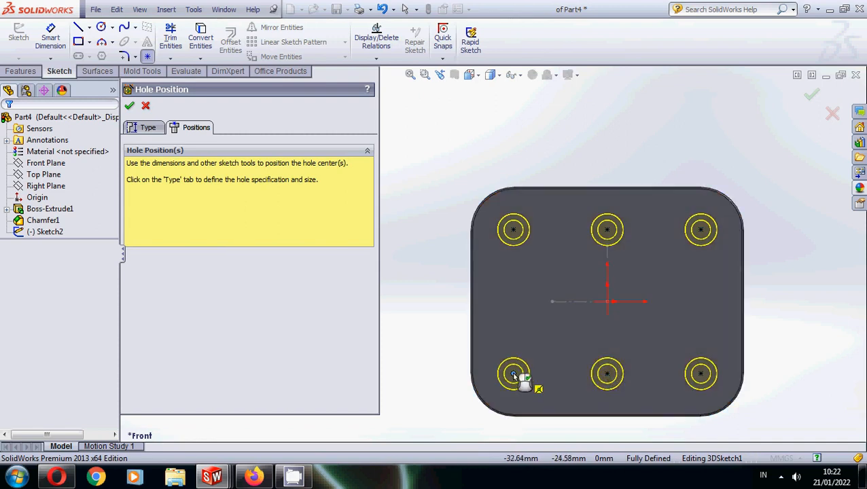
{"action": "key", "text": "Return"}
Save the drilled plate as a new part file named Wear plate 2.
{"action": "middle_click_drag", "start_coordinate": [517, 374], "coordinate": [581, 291]}
{"action": "right_click", "coordinate": [580, 291]}
{"action": "left_click", "coordinate": [602, 263]}
{"action": "mouse_move", "coordinate": [542, 255]}
{"action": "middle_mouse_down"}
{"action": "mouse_move", "coordinate": [497, 309]}
{"action": "mouse_move", "coordinate": [710, 272]}
{"action": "middle_mouse_up"}
{"action": "left_click", "coordinate": [346, 9]}
{"action": "left_click", "coordinate": [364, 34]}
{"action": "left_click", "coordinate": [376, 149]}
{"action": "left_click", "coordinate": [365, 277]}
{"action": "type", "text": "2"}
{"action": "left_click", "coordinate": [547, 366]}
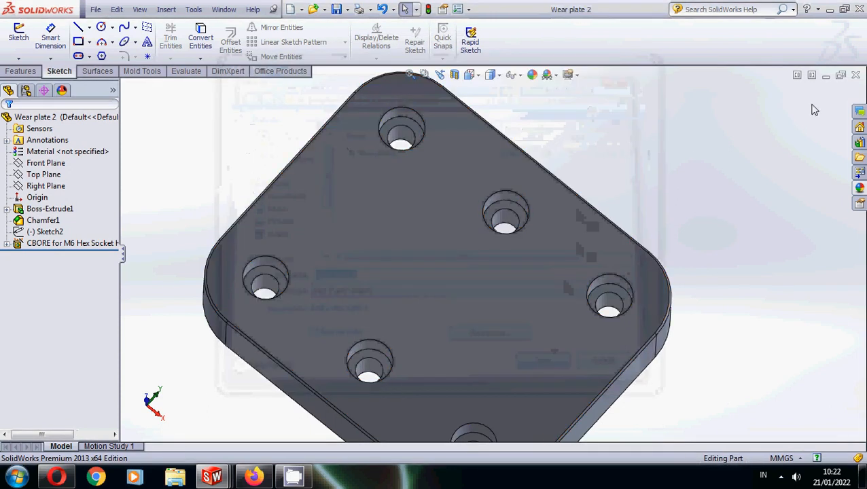
Switch to the open helm PL part and show it in the Left view.
{"action": "left_click", "coordinate": [224, 9]}
{"action": "left_click", "coordinate": [269, 134]}
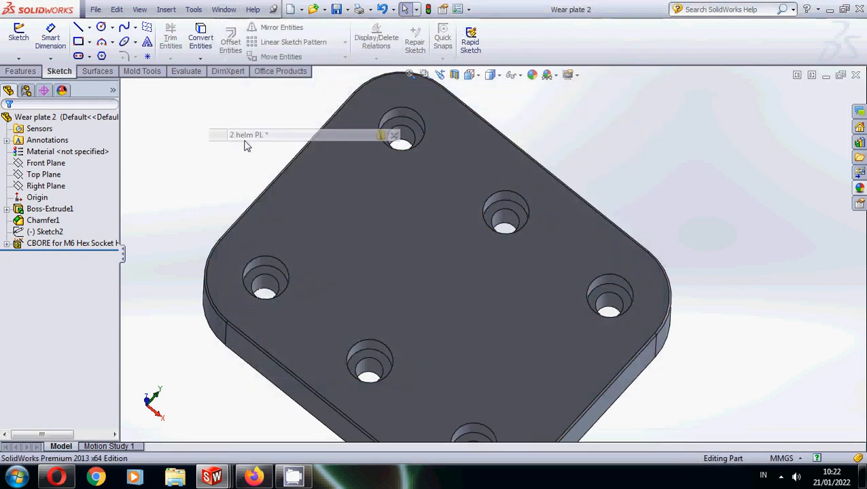
{"action": "left_click", "coordinate": [474, 75]}
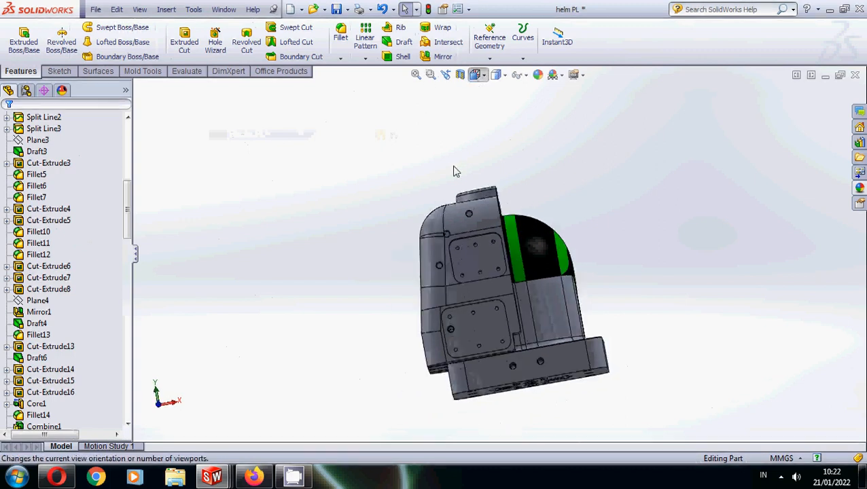
{"action": "left_click", "coordinate": [474, 130]}
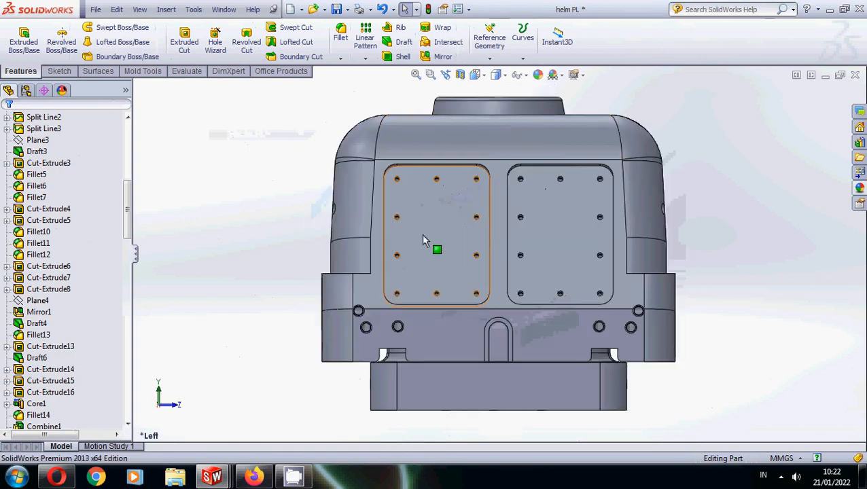
Measure the width between the two side walls of the left one of the paired rectangular pockets.
{"action": "left_click", "coordinate": [187, 71]}
{"action": "left_click", "coordinate": [50, 38]}
{"action": "middle_click_drag", "start_coordinate": [422, 204], "coordinate": [468, 199]}
{"action": "scroll", "coordinate": [408, 199], "scroll_direction": "down", "scroll_amount": 4}
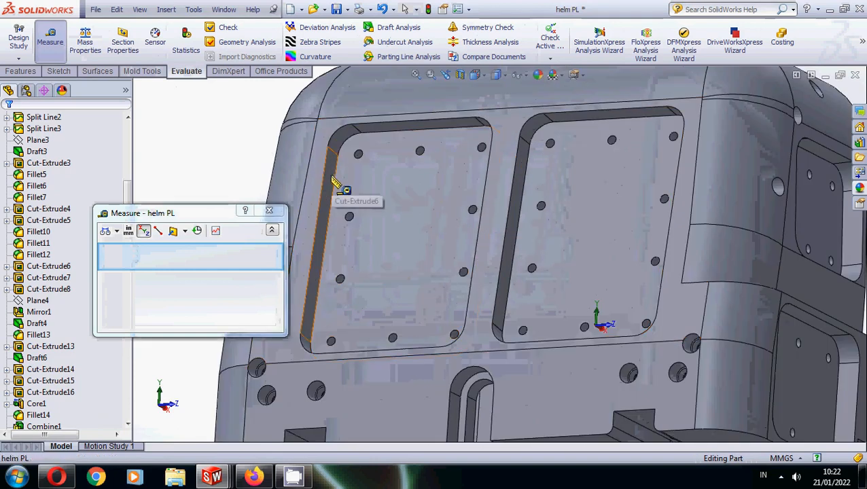
{"action": "left_click", "coordinate": [331, 175]}
{"action": "scroll", "coordinate": [442, 190], "scroll_direction": "up", "scroll_amount": 3}
{"action": "left_click", "coordinate": [491, 188]}
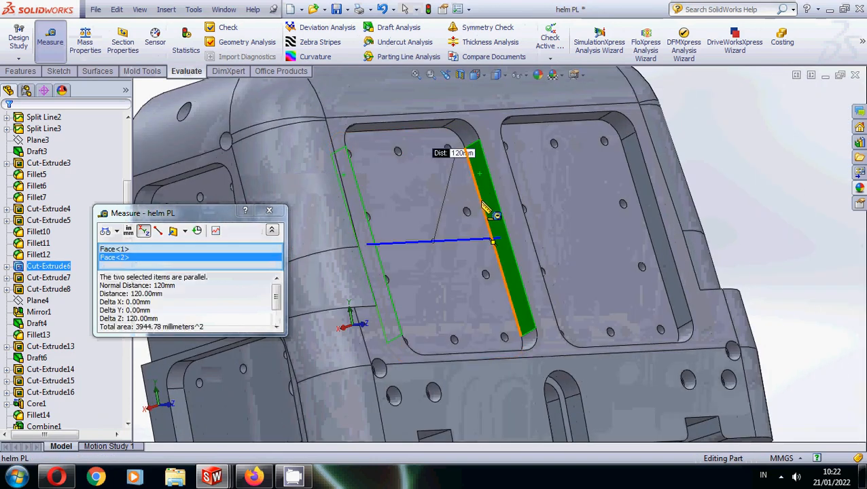
Measure the distance between the upper and lower walls of the same rectangular pocket.
{"action": "middle_click_drag", "start_coordinate": [491, 188], "coordinate": [426, 162]}
{"action": "left_click", "coordinate": [746, 135]}
{"action": "left_click", "coordinate": [445, 193]}
{"action": "middle_click_drag", "start_coordinate": [445, 194], "coordinate": [397, 329]}
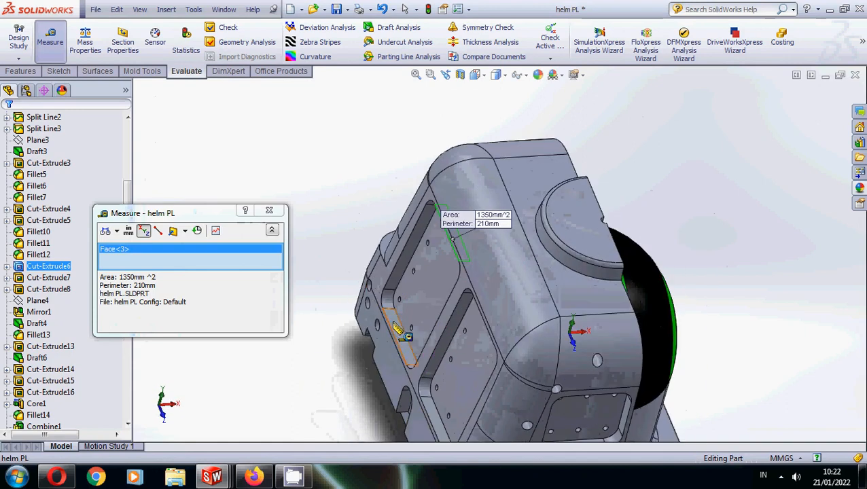
{"action": "left_click", "coordinate": [397, 330]}
{"action": "middle_click_drag", "start_coordinate": [502, 272], "coordinate": [520, 230]}
{"action": "left_click", "coordinate": [631, 191]}
{"action": "scroll", "coordinate": [442, 267], "scroll_direction": "down", "scroll_amount": 5}
{"action": "left_click", "coordinate": [467, 236]}
{"action": "middle_click_drag", "start_coordinate": [467, 236], "coordinate": [375, 367]}
{"action": "left_click", "coordinate": [381, 358]}
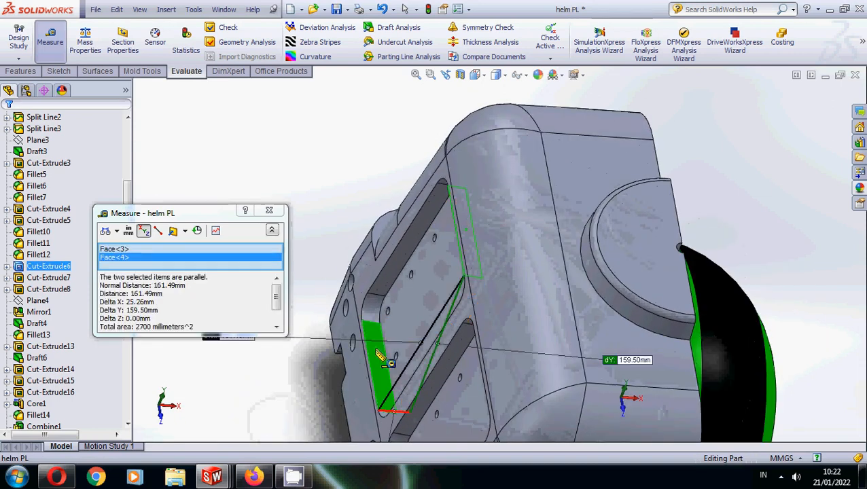
Measure the distance from the right pocket's upper wall to its upper-left corner hole.
{"action": "scroll", "coordinate": [410, 367], "scroll_direction": "up", "scroll_amount": 4}
{"action": "middle_click_drag", "start_coordinate": [463, 309], "coordinate": [508, 211]}
{"action": "scroll", "coordinate": [530, 306], "scroll_direction": "up", "scroll_amount": 4}
{"action": "scroll", "coordinate": [530, 306], "scroll_direction": "down", "scroll_amount": 4}
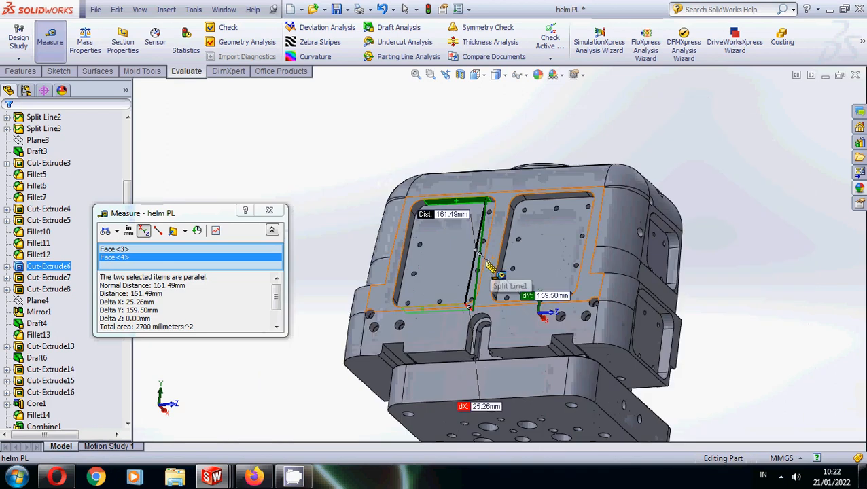
{"action": "key", "text": "Escape"}
{"action": "left_click", "coordinate": [62, 39]}
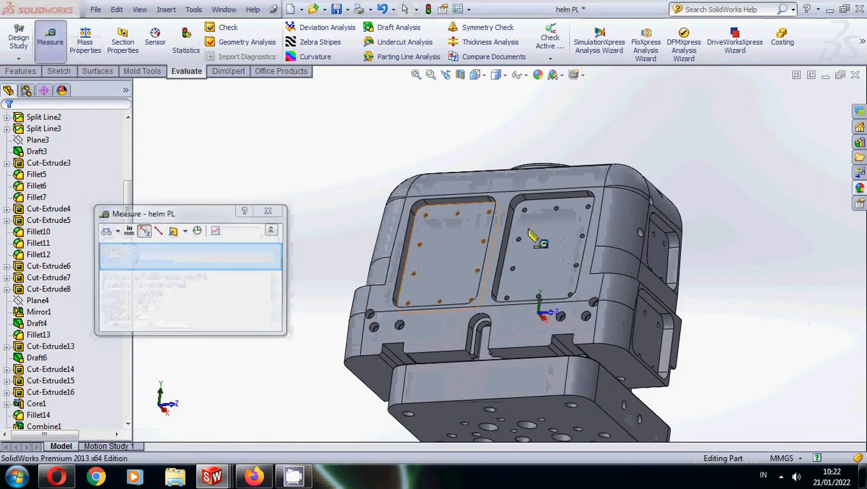
{"action": "scroll", "coordinate": [517, 208], "scroll_direction": "up", "scroll_amount": 5}
{"action": "left_click", "coordinate": [507, 169]}
{"action": "scroll", "coordinate": [488, 206], "scroll_direction": "up", "scroll_amount": 3}
{"action": "left_click", "coordinate": [482, 208]}
{"action": "scroll", "coordinate": [552, 268], "scroll_direction": "down", "scroll_amount": 2}
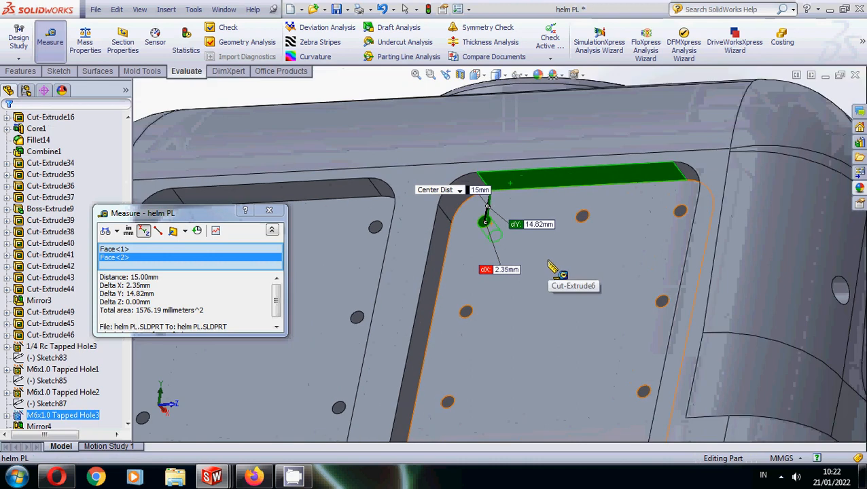
Measure the spacing between the right pocket's upper-left corner hole and the hole below it.
{"action": "scroll", "coordinate": [615, 177], "scroll_direction": "down", "scroll_amount": 3}
{"action": "left_click", "coordinate": [623, 130]}
{"action": "scroll", "coordinate": [490, 262], "scroll_direction": "up", "scroll_amount": 4}
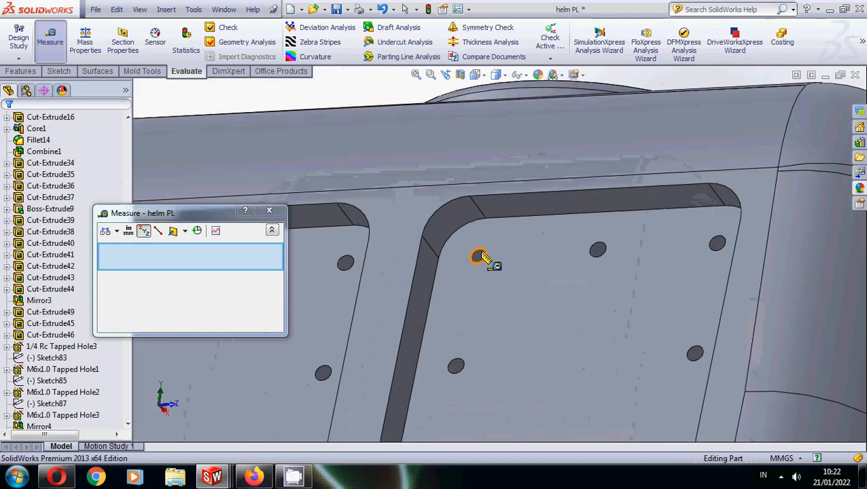
{"action": "left_click", "coordinate": [478, 257]}
{"action": "left_click", "coordinate": [456, 367]}
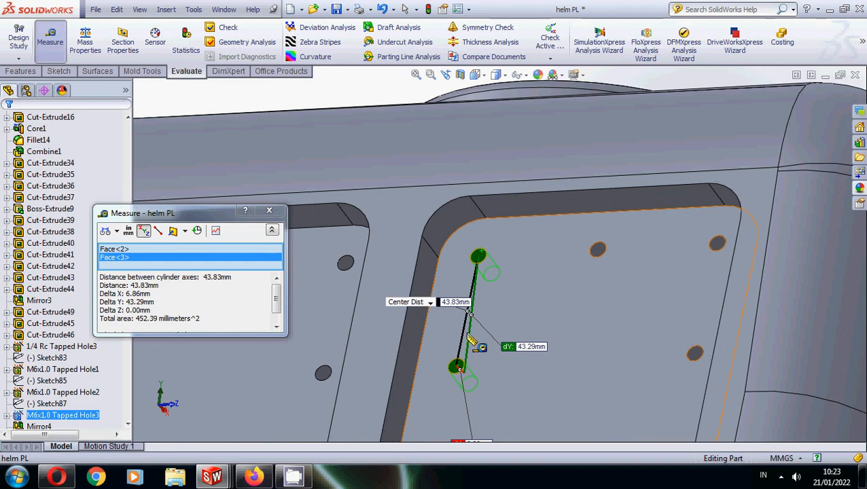
{"action": "left_click", "coordinate": [269, 214]}
{"action": "scroll", "coordinate": [568, 312], "scroll_direction": "up", "scroll_amount": 3}
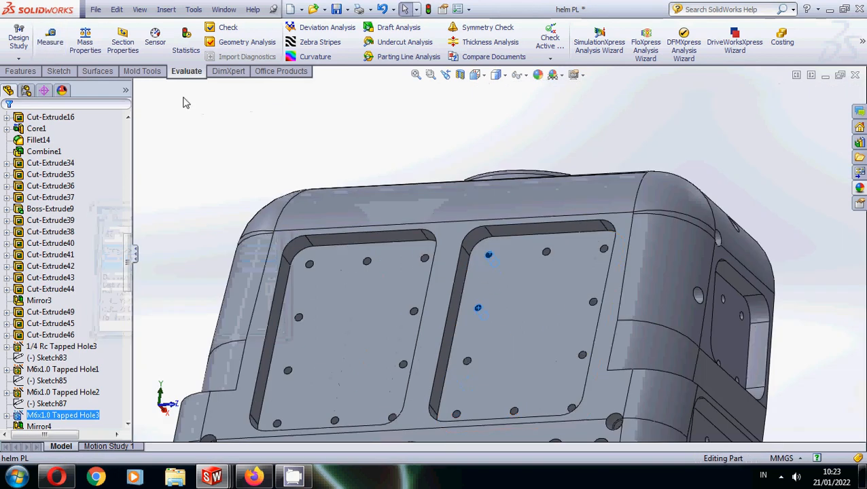
{"action": "scroll", "coordinate": [476, 289], "scroll_direction": "up", "scroll_amount": 2}
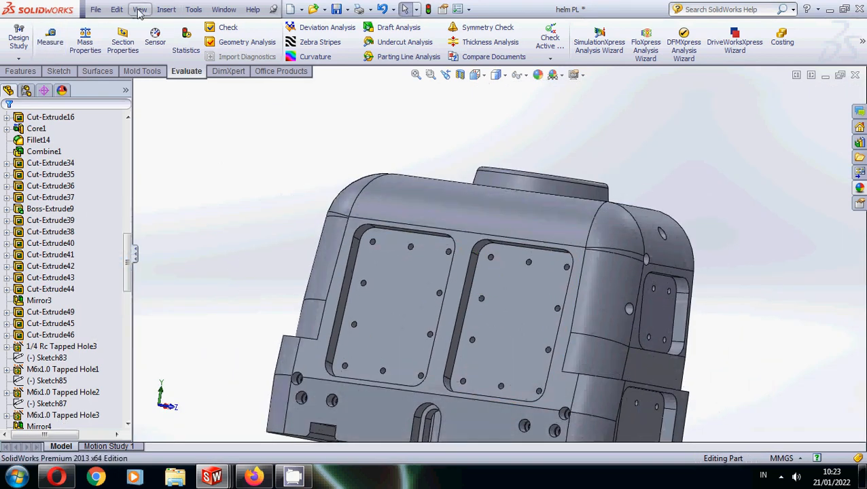
Create a new part document and start a sketch on its Right Plane.
{"action": "left_click", "coordinate": [100, 11]}
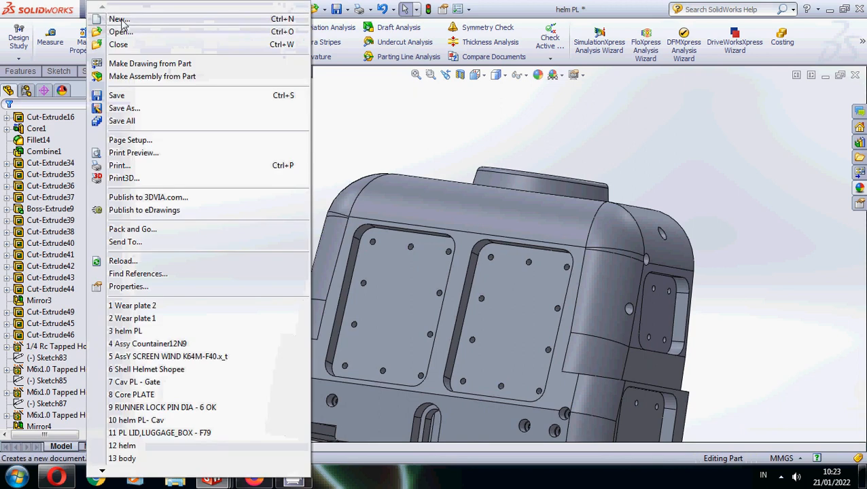
{"action": "left_click", "coordinate": [120, 19]}
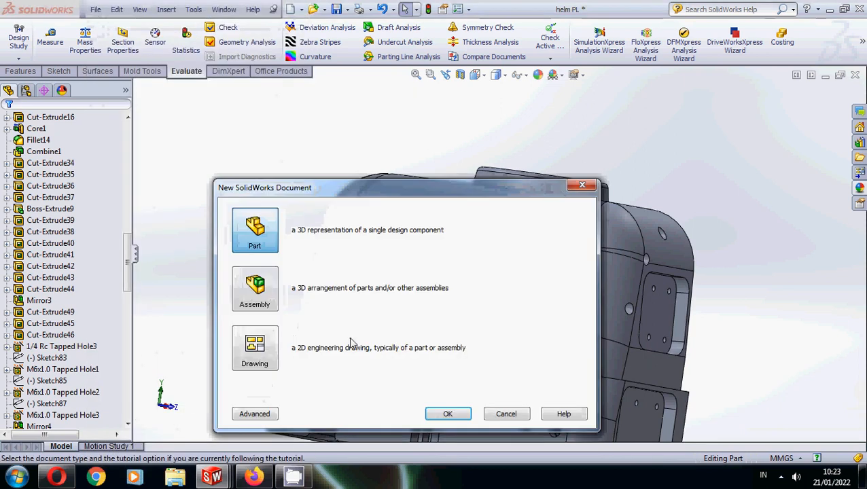
{"action": "left_click", "coordinate": [448, 415]}
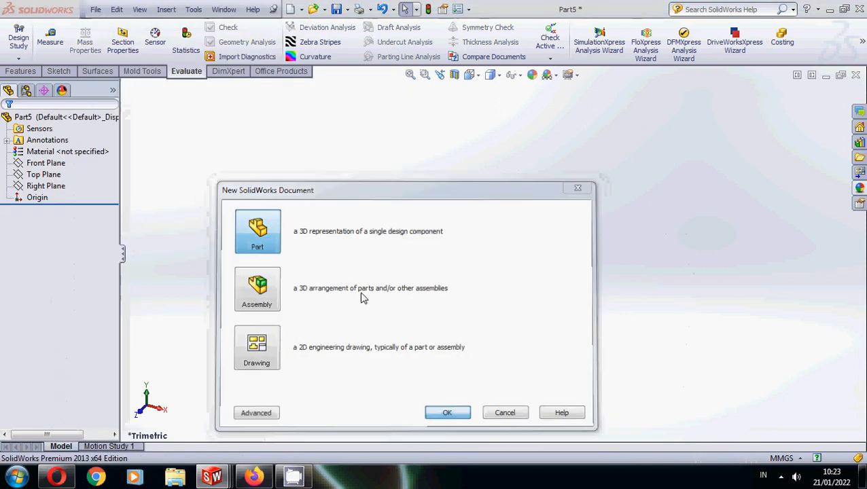
{"action": "left_click", "coordinate": [46, 165]}
{"action": "right_click", "coordinate": [57, 166]}
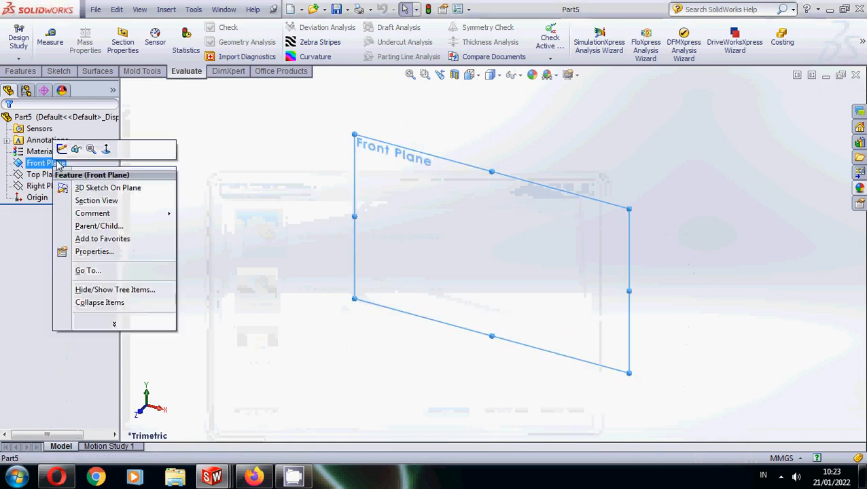
{"action": "left_click", "coordinate": [40, 174]}
{"action": "left_click", "coordinate": [39, 187], "text": "ctrl"}
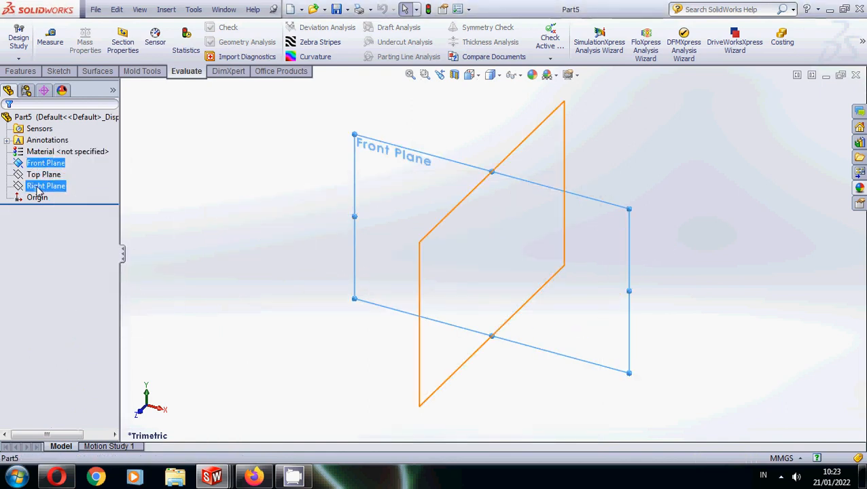
{"action": "right_click", "coordinate": [39, 188]}
{"action": "left_click", "coordinate": [44, 171]}
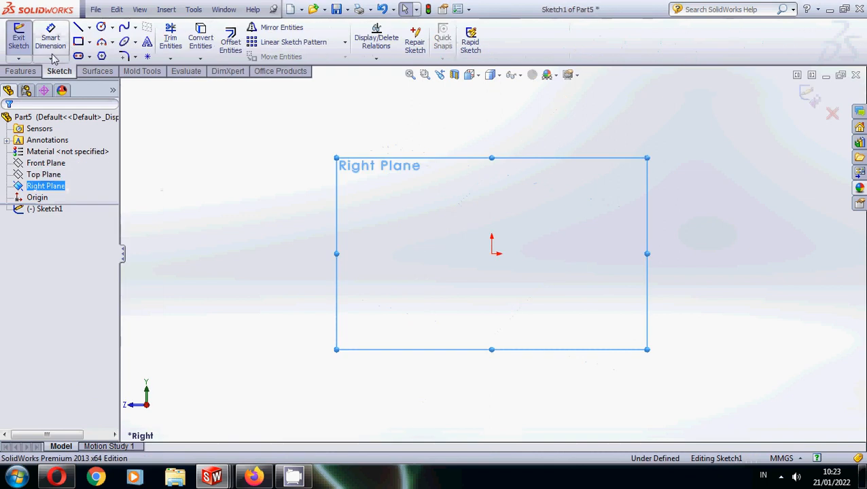
Sketch a center rectangle about 76 mm wide and 78 mm high, centered on the origin.
{"action": "left_click", "coordinate": [90, 42]}
{"action": "left_click", "coordinate": [120, 69]}
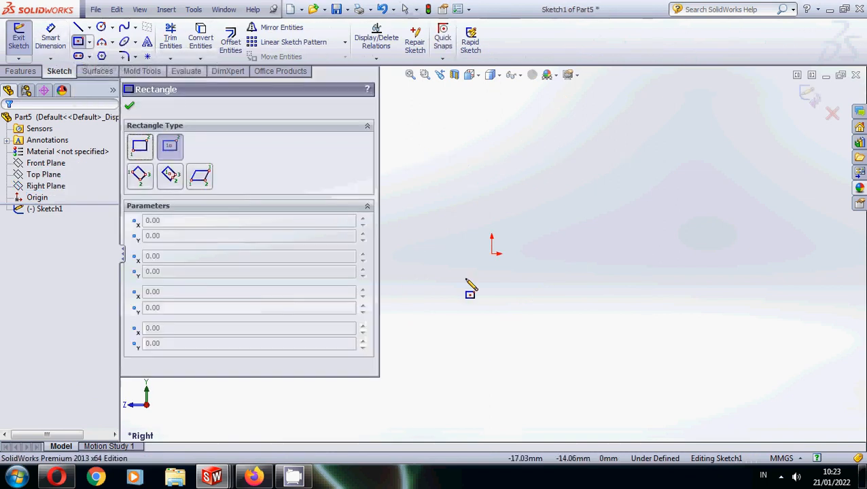
{"action": "left_click", "coordinate": [492, 253]}
{"action": "left_click", "coordinate": [558, 185]}
{"action": "key", "text": "Escape"}
Dimension the rectangle's height as 159 mm.
{"action": "left_click", "coordinate": [57, 35]}
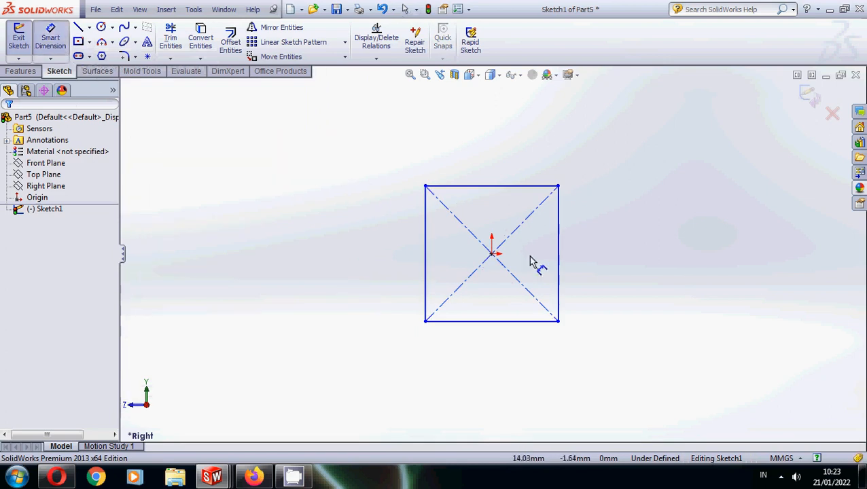
{"action": "left_click", "coordinate": [559, 250]}
{"action": "left_click", "coordinate": [599, 265]}
{"action": "type", "text": "159"}
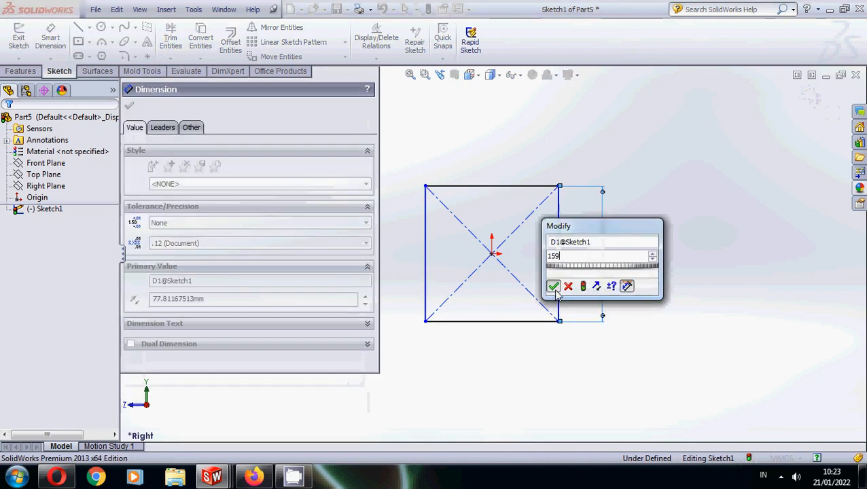
{"action": "left_click", "coordinate": [553, 287]}
Dimension the rectangle's width as 119.5 mm.
{"action": "left_click", "coordinate": [499, 393]}
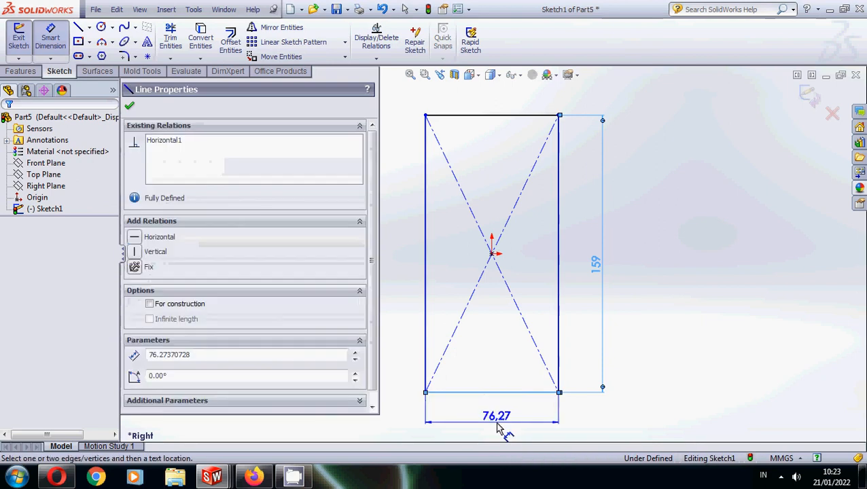
{"action": "left_click", "coordinate": [498, 428]}
{"action": "type", "text": "119.5"}
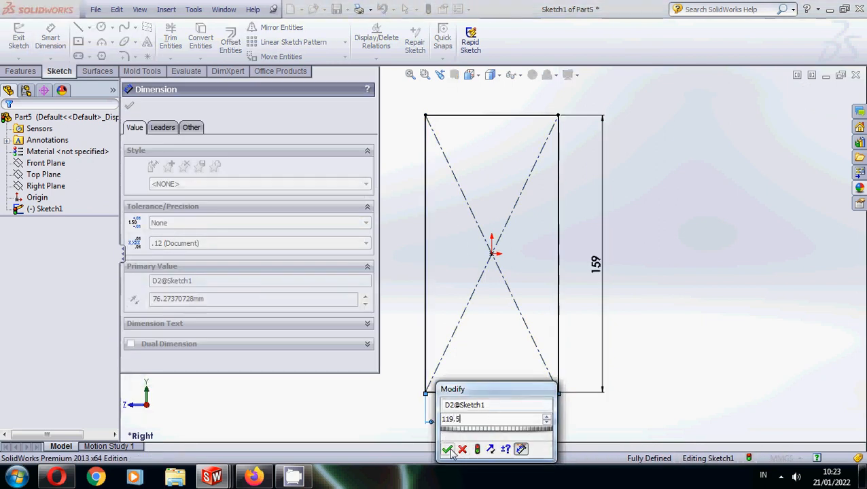
{"action": "left_click", "coordinate": [448, 450]}
{"action": "left_click", "coordinate": [128, 108]}
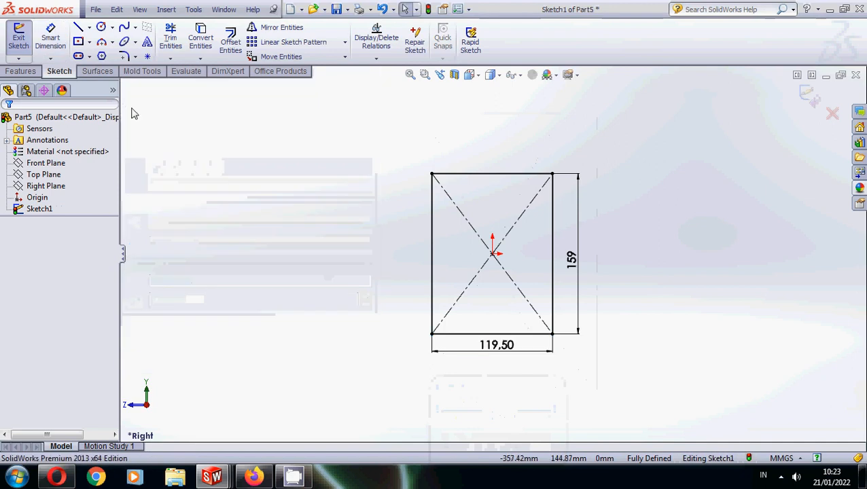
Fillet all four corners of the rectangle with a 15 mm radius.
{"action": "left_click", "coordinate": [122, 57]}
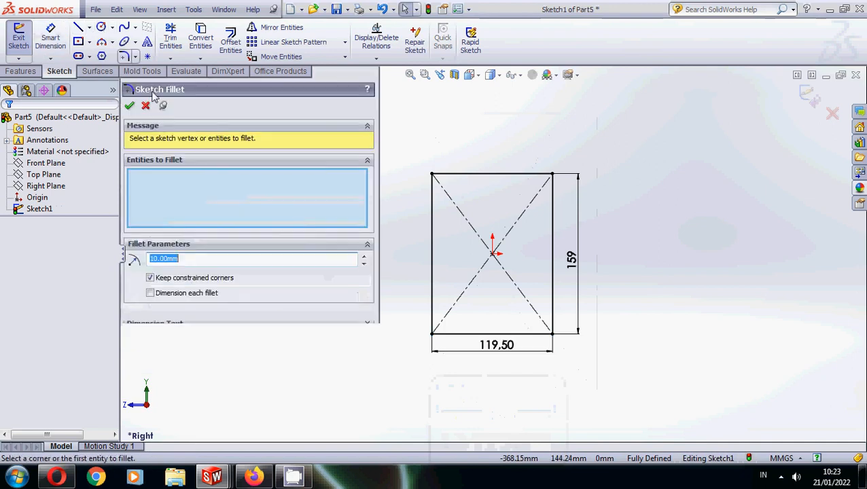
{"action": "type", "text": "15"}
{"action": "left_click", "coordinate": [430, 203]}
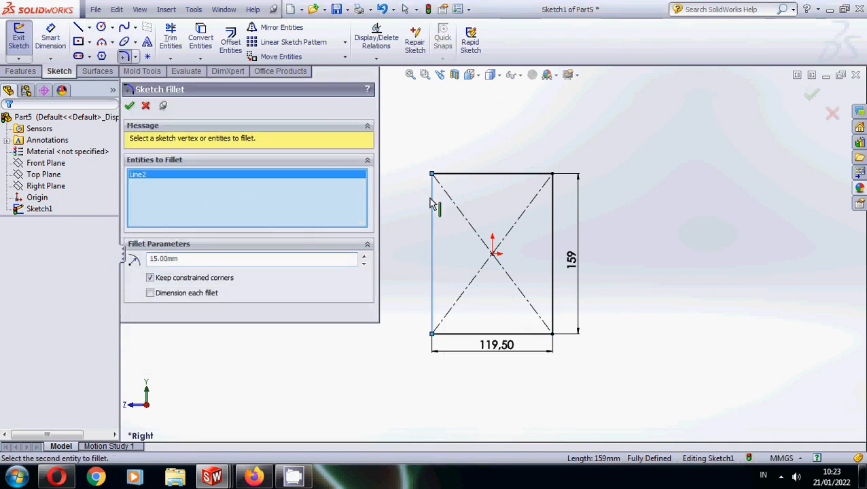
{"action": "left_click", "coordinate": [435, 176]}
{"action": "left_click", "coordinate": [523, 176]}
{"action": "left_click", "coordinate": [552, 208]}
{"action": "left_click", "coordinate": [552, 306]}
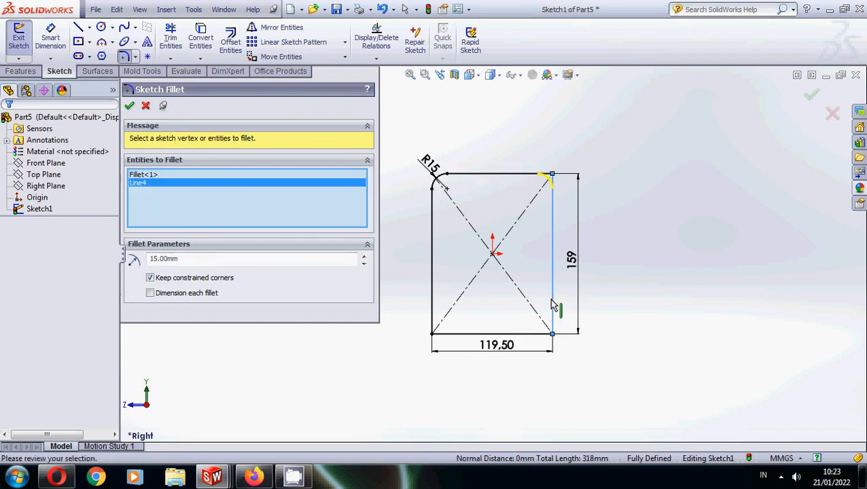
{"action": "left_click", "coordinate": [502, 333]}
{"action": "left_click", "coordinate": [431, 307]}
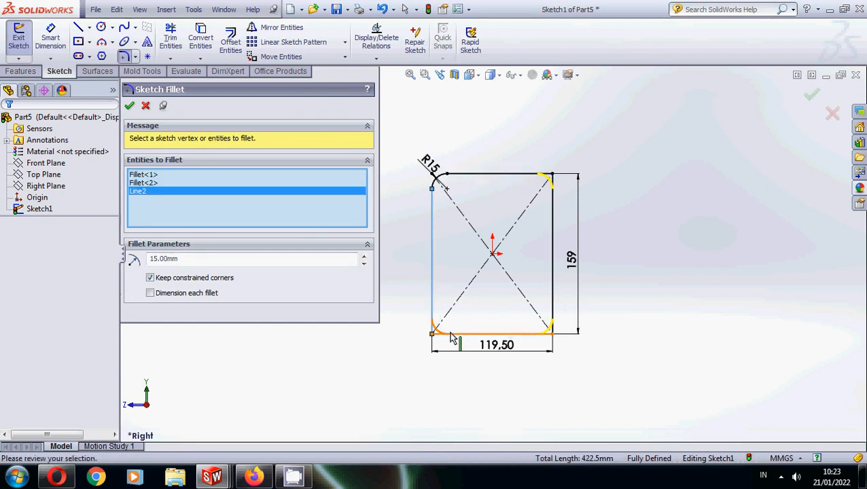
{"action": "right_click", "coordinate": [455, 335]}
{"action": "left_click", "coordinate": [129, 106]}
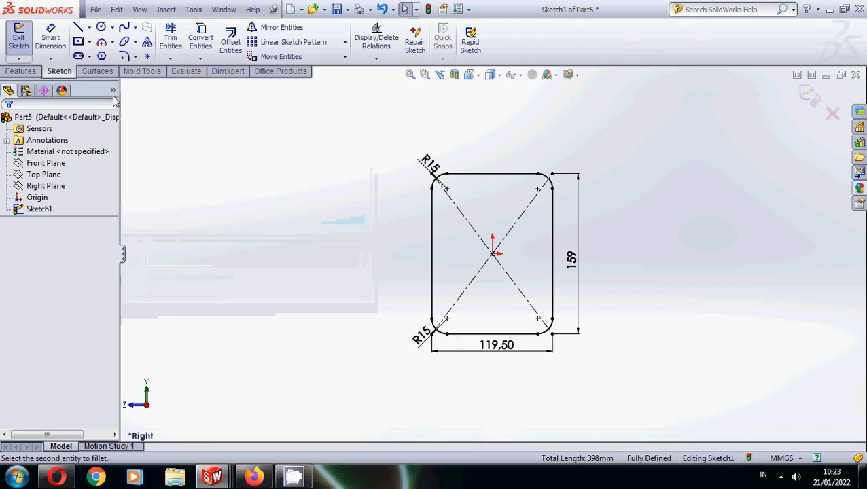
Extrude the rounded rectangle 15 mm as a blind boss in the reversed direction.
{"action": "left_click", "coordinate": [21, 71]}
{"action": "left_click", "coordinate": [22, 39]}
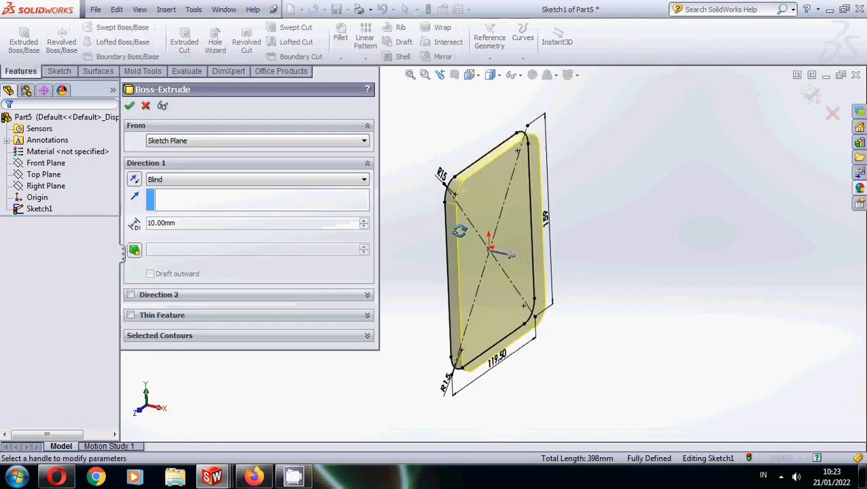
{"action": "left_click", "coordinate": [133, 181]}
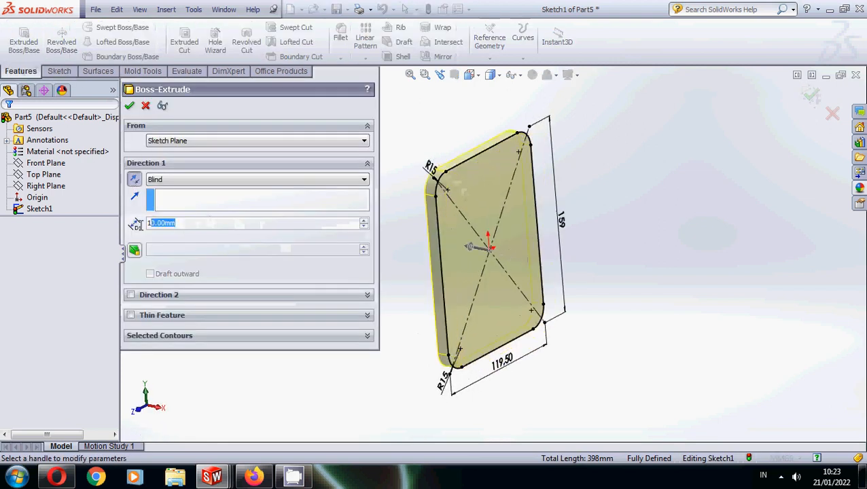
{"action": "type", "text": "15"}
{"action": "key", "text": "Return"}
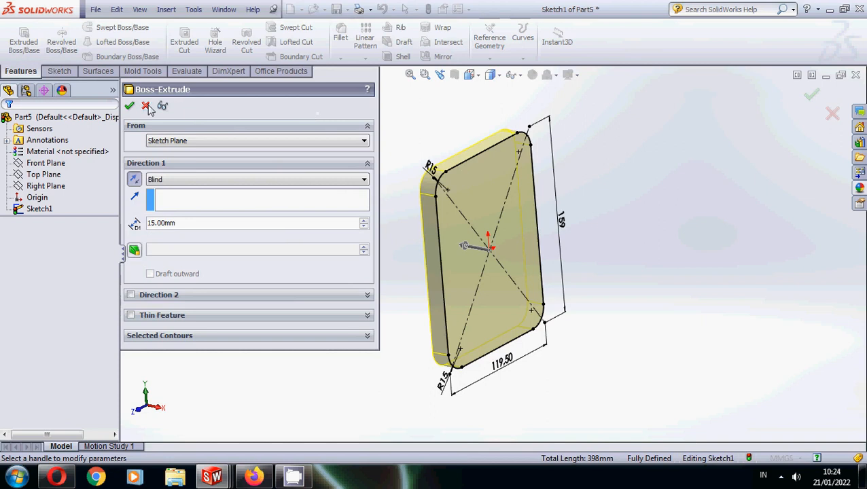
{"action": "left_click", "coordinate": [130, 106]}
Start a sketch on the plate's large flat face and, viewed from the left, place a point near the upper-left corner, about 21 mm below the top edge.
{"action": "right_click", "coordinate": [482, 196]}
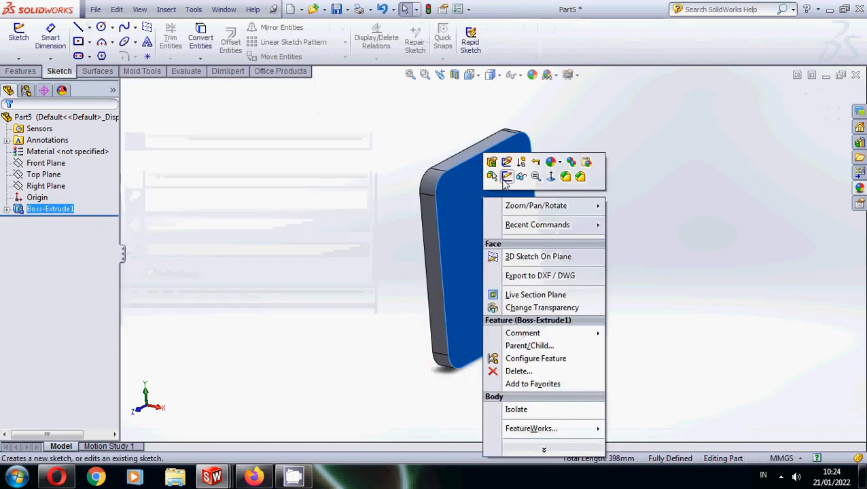
{"action": "left_click", "coordinate": [505, 180]}
{"action": "left_click", "coordinate": [470, 75]}
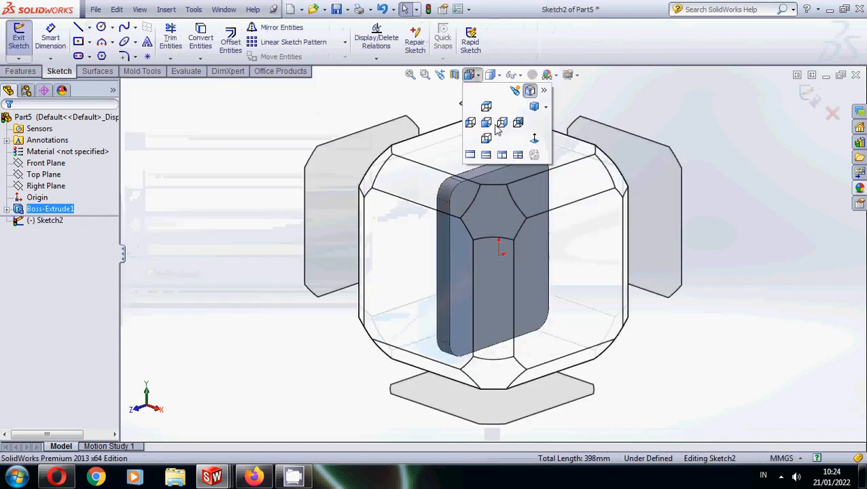
{"action": "left_click", "coordinate": [487, 123]}
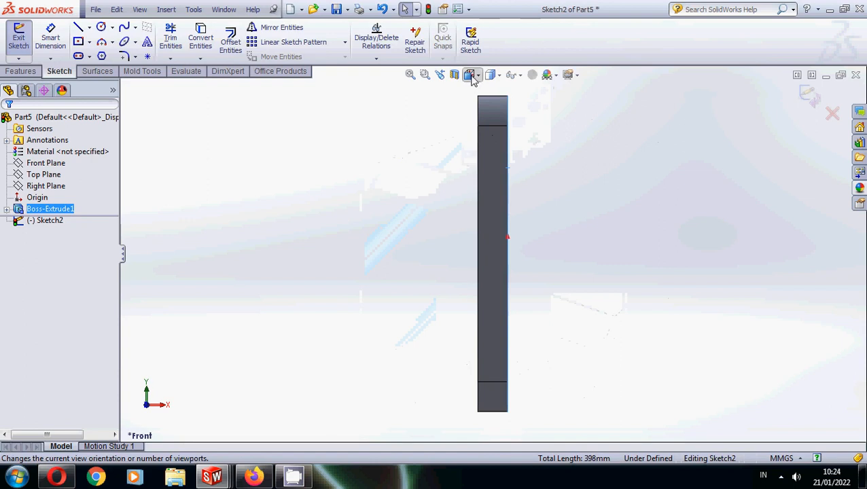
{"action": "left_click", "coordinate": [471, 76]}
{"action": "left_click", "coordinate": [521, 124]}
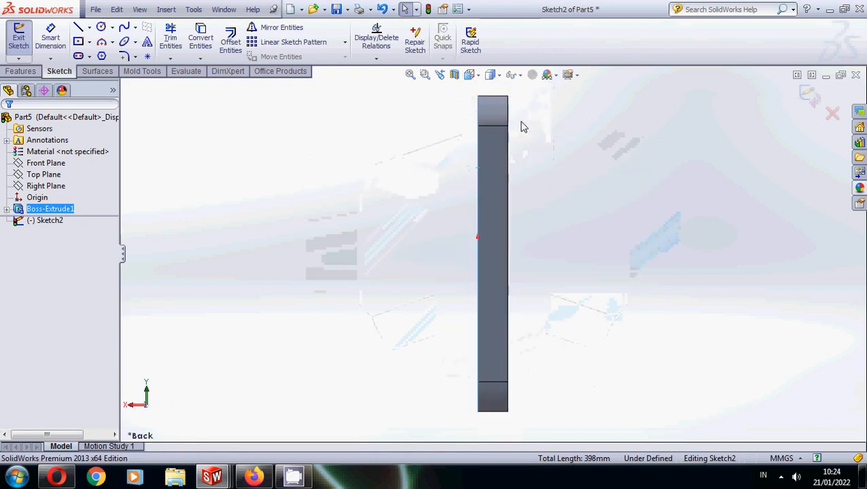
{"action": "left_click", "coordinate": [473, 77]}
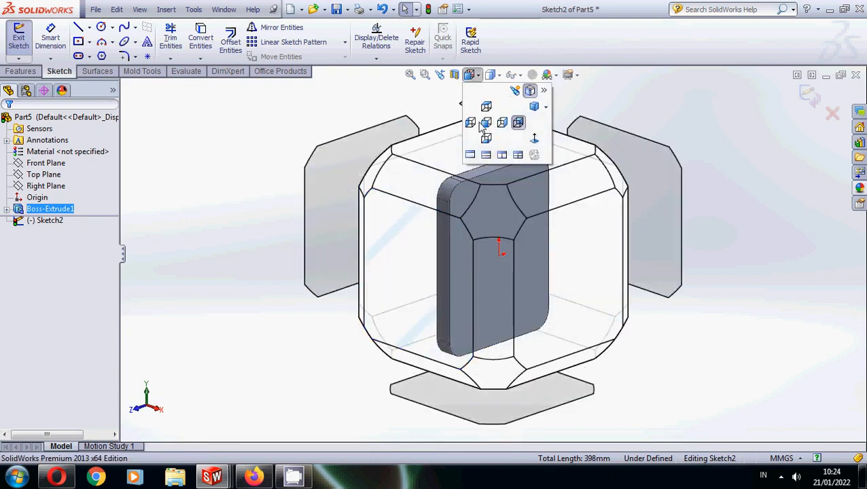
{"action": "left_click", "coordinate": [489, 125]}
{"action": "left_click", "coordinate": [471, 77]}
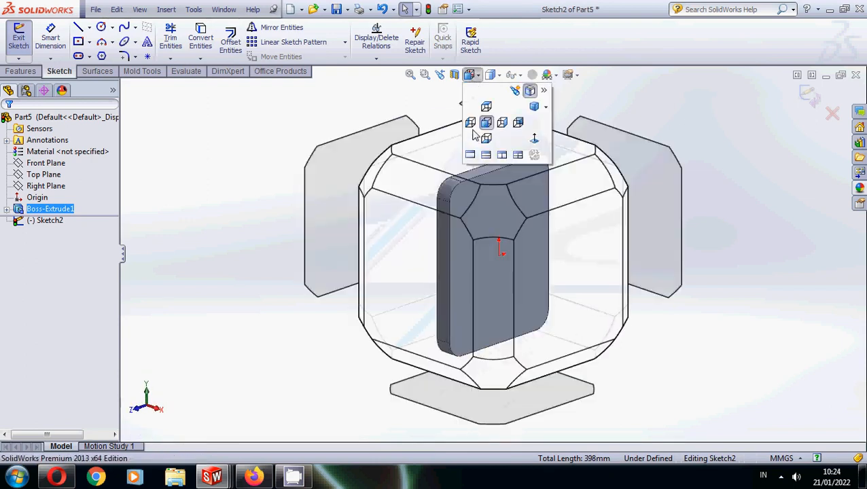
{"action": "left_click", "coordinate": [474, 130]}
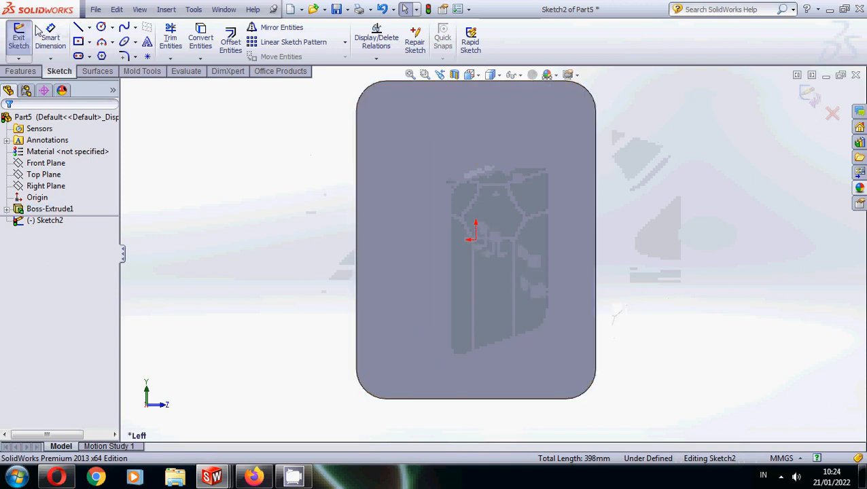
{"action": "left_click", "coordinate": [147, 56]}
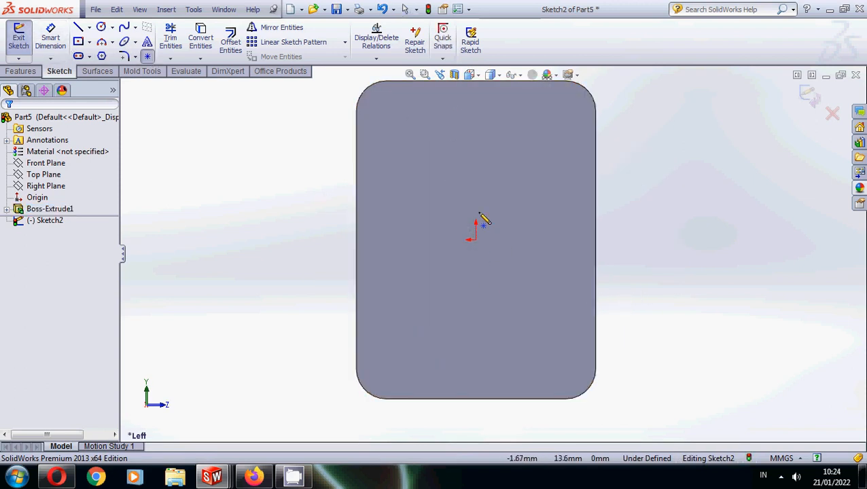
{"action": "left_click", "coordinate": [395, 123]}
{"action": "key", "text": "Escape"}
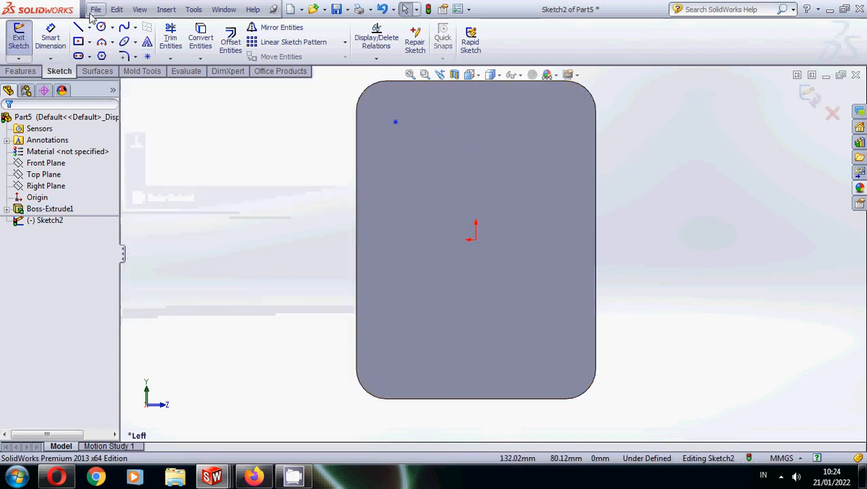
Dimension the corner point's distance from the plate's top edge as 14.75 mm.
{"action": "left_click", "coordinate": [52, 41]}
{"action": "scroll", "coordinate": [422, 129], "scroll_direction": "up", "scroll_amount": 2}
{"action": "scroll", "coordinate": [423, 126], "scroll_direction": "down", "scroll_amount": 2}
{"action": "scroll", "coordinate": [435, 155], "scroll_direction": "down", "scroll_amount": 2}
{"action": "left_click", "coordinate": [435, 146]}
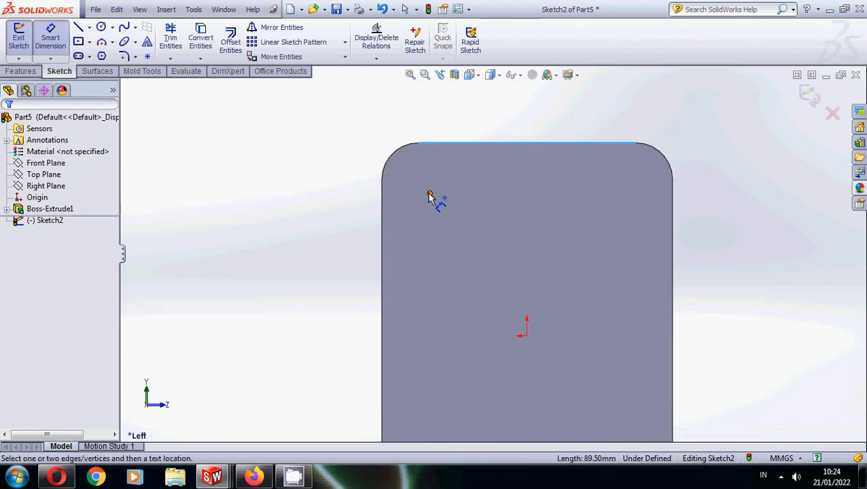
{"action": "left_click", "coordinate": [430, 193]}
{"action": "scroll", "coordinate": [492, 248], "scroll_direction": "up", "scroll_amount": 2}
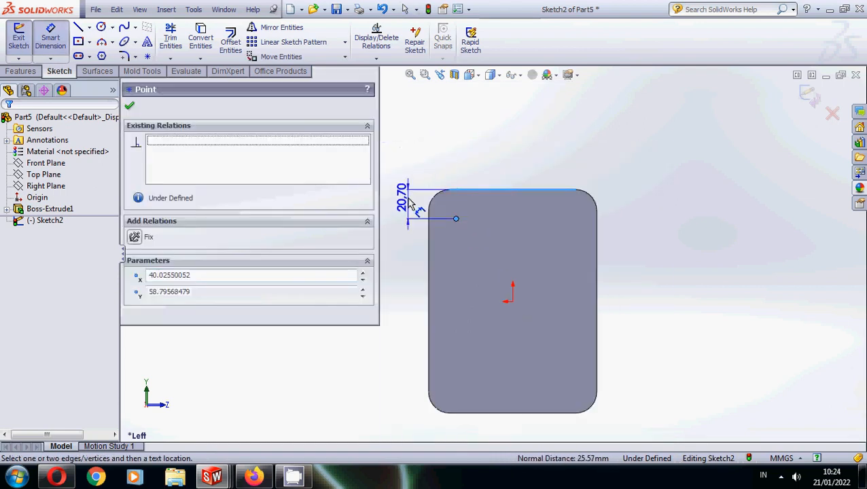
{"action": "left_click", "coordinate": [411, 196]}
{"action": "type", "text": "14.74"}
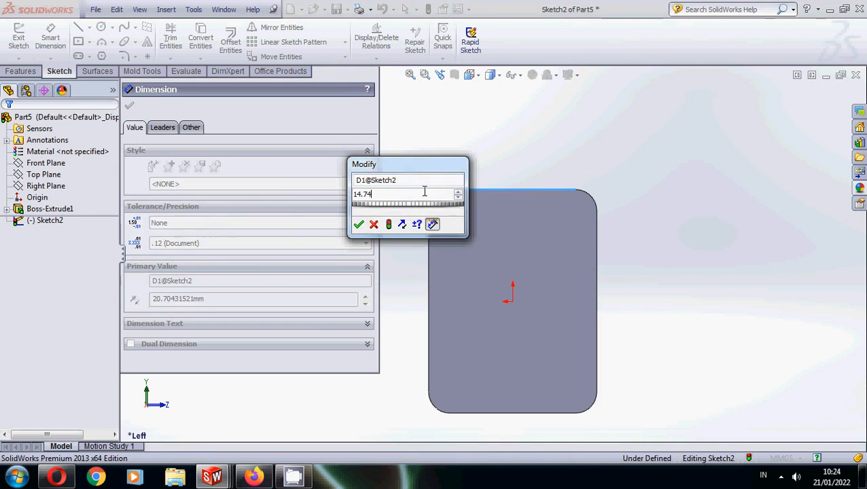
{"action": "key", "text": "BackSpace"}
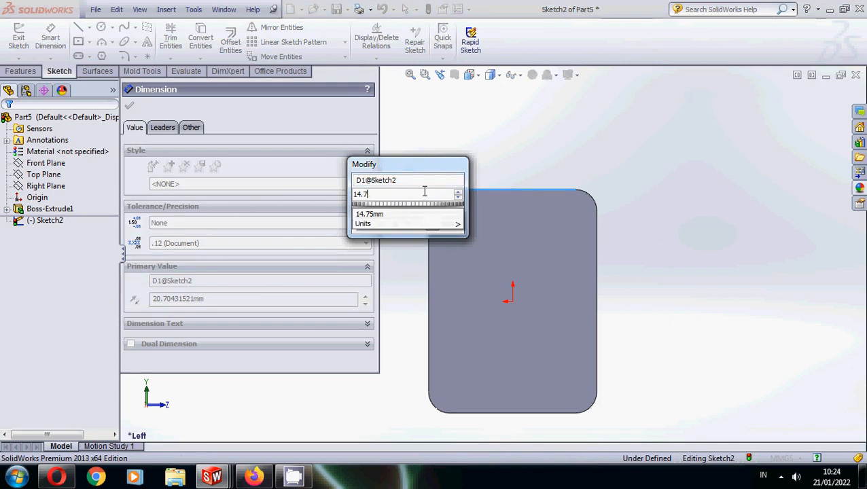
{"action": "left_click", "coordinate": [359, 225]}
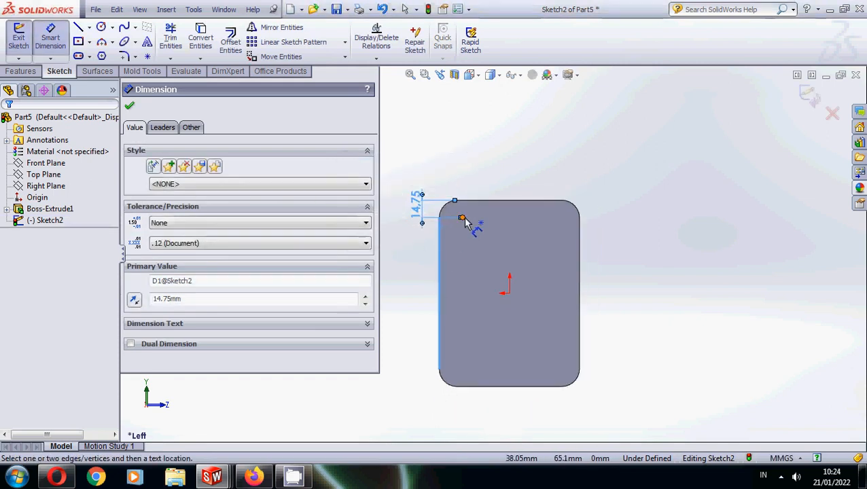
Dimension the corner point's distance from the plate's left edge as 14.75 mm.
{"action": "left_click", "coordinate": [462, 219]}
{"action": "left_click", "coordinate": [463, 174]}
{"action": "type", "text": "14.75"}
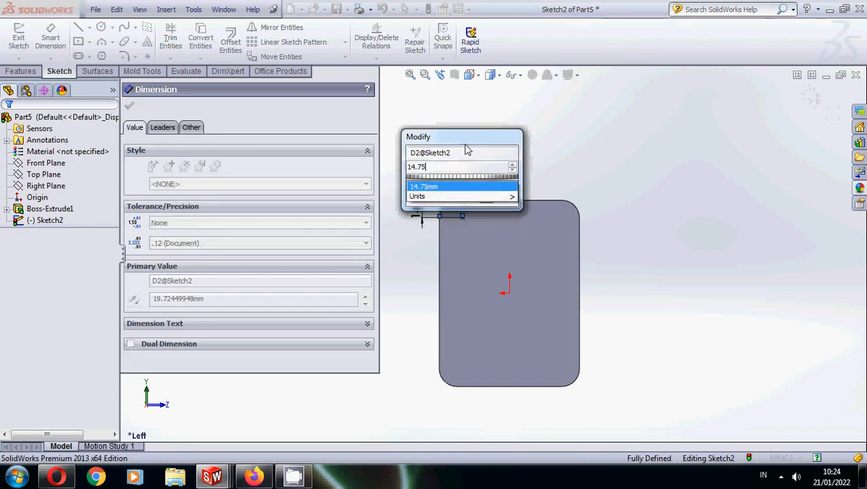
{"action": "left_click", "coordinate": [413, 197]}
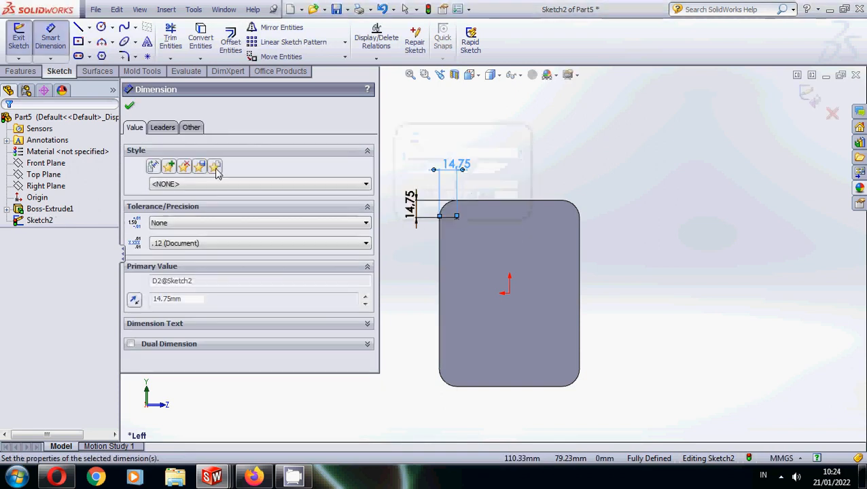
{"action": "left_click", "coordinate": [130, 108]}
Place a second point vertically aligned about 36 mm below the corner point.
{"action": "left_click", "coordinate": [148, 56]}
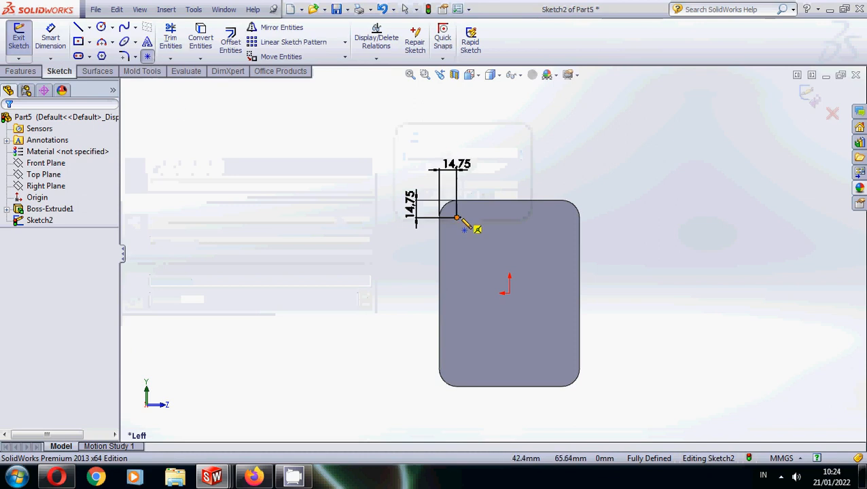
{"action": "left_click", "coordinate": [457, 259]}
{"action": "left_click", "coordinate": [129, 107]}
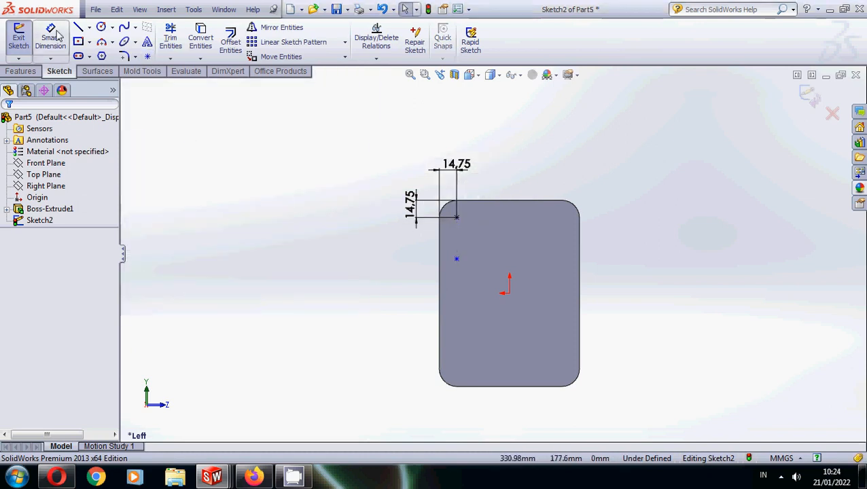
Dimension the vertical spacing between the two left-hand points as 43.83 mm.
{"action": "left_click", "coordinate": [51, 37]}
{"action": "left_click", "coordinate": [457, 217]}
{"action": "left_click", "coordinate": [456, 259]}
{"action": "left_click", "coordinate": [412, 246]}
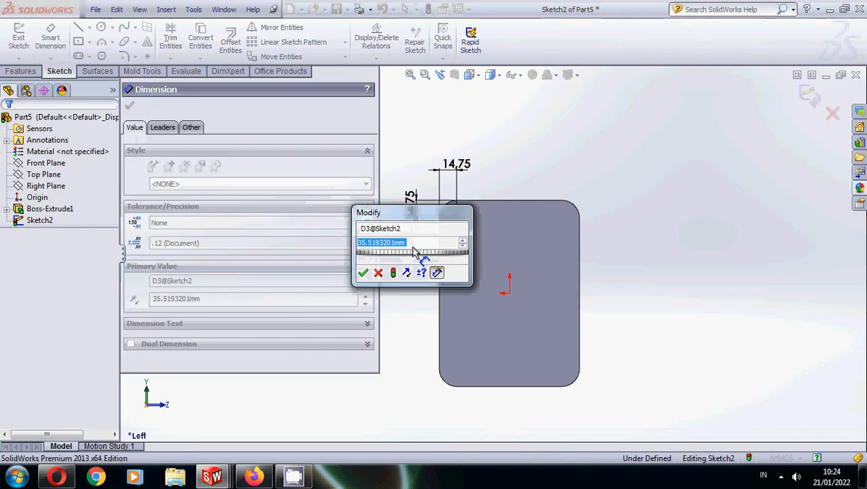
{"action": "type", "text": "43.83"}
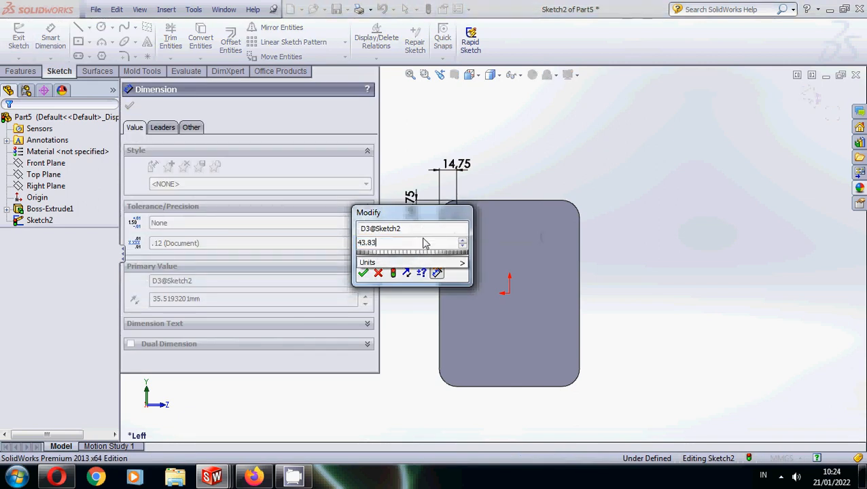
{"action": "left_click", "coordinate": [363, 272]}
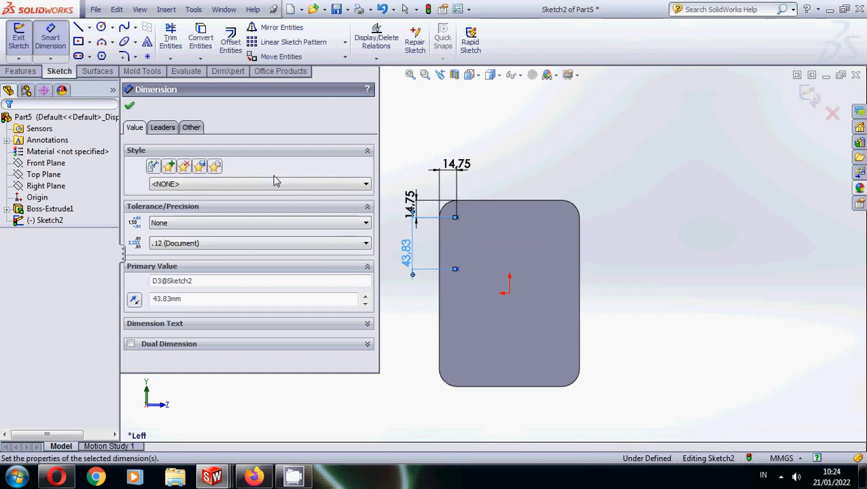
{"action": "left_click", "coordinate": [130, 109]}
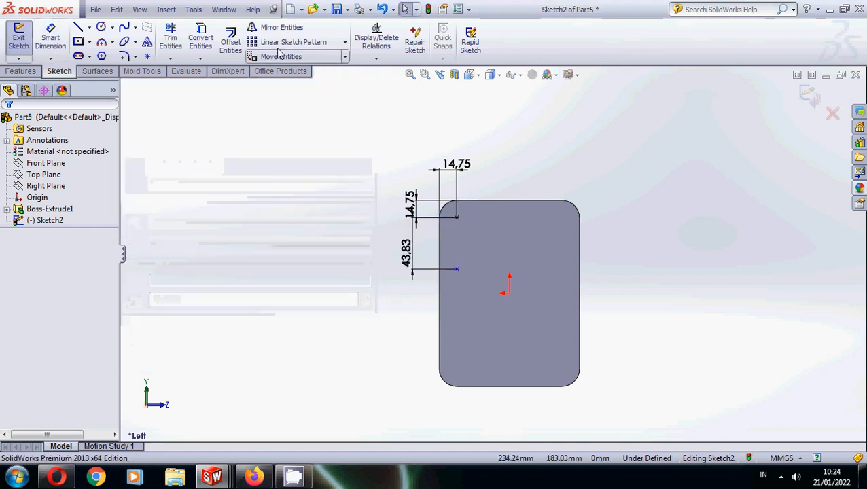
Draw a vertical centerline upward from the origin and a horizontal centerline from the origin toward the left edge.
{"action": "left_click", "coordinate": [89, 27]}
{"action": "left_click", "coordinate": [131, 53]}
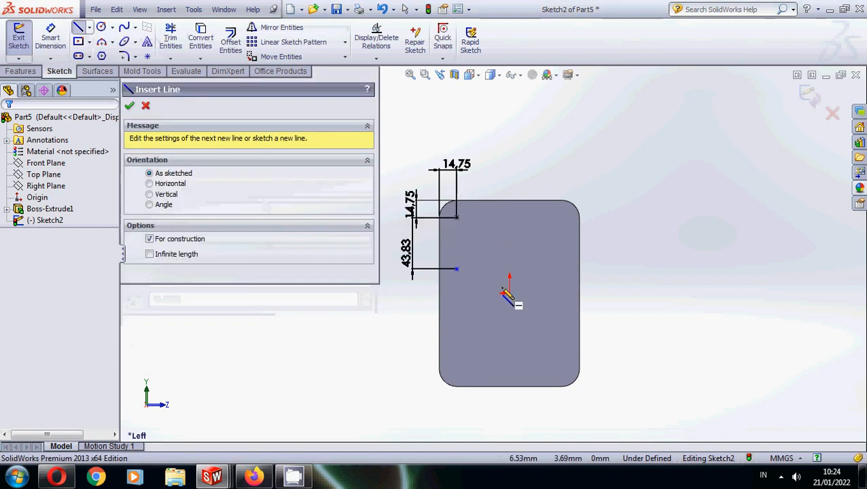
{"action": "left_click", "coordinate": [511, 247]}
{"action": "left_click", "coordinate": [510, 292]}
{"action": "left_click", "coordinate": [476, 293]}
{"action": "left_click", "coordinate": [129, 106]}
Place a point directly above the origin, level with the upper-left corner point.
{"action": "left_click", "coordinate": [147, 58]}
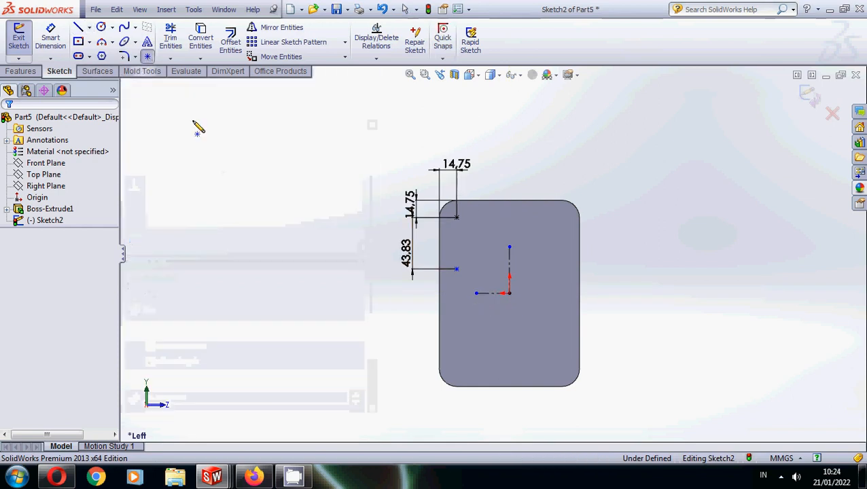
{"action": "left_click", "coordinate": [509, 218]}
{"action": "key", "text": "Escape"}
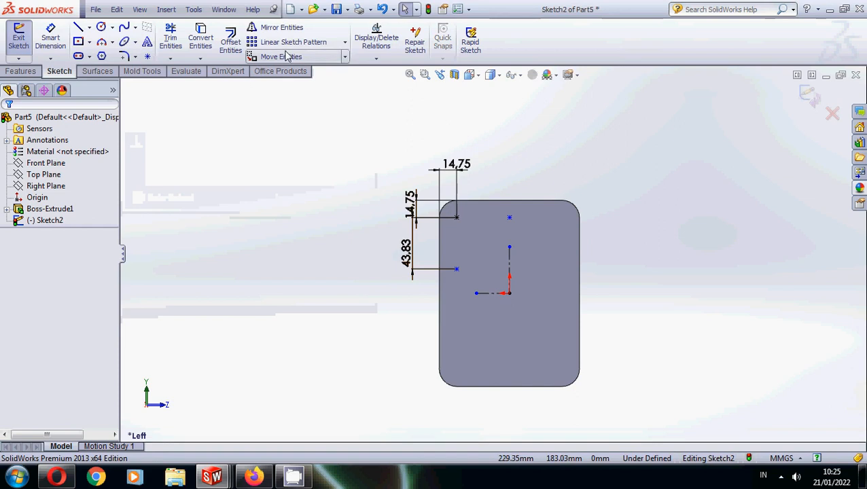
Mirror the two left-hand points across the vertical centerline, keeping the originals.
{"action": "left_click", "coordinate": [281, 28]}
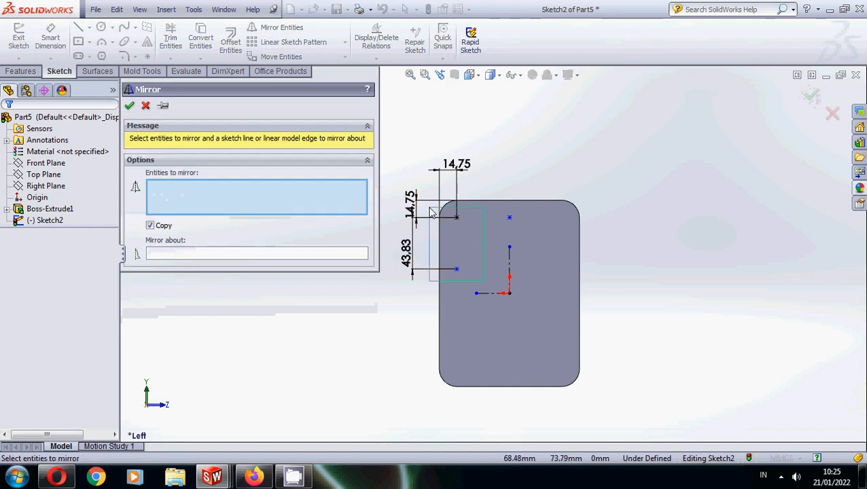
{"action": "left_click", "coordinate": [247, 255]}
{"action": "left_click", "coordinate": [509, 275]}
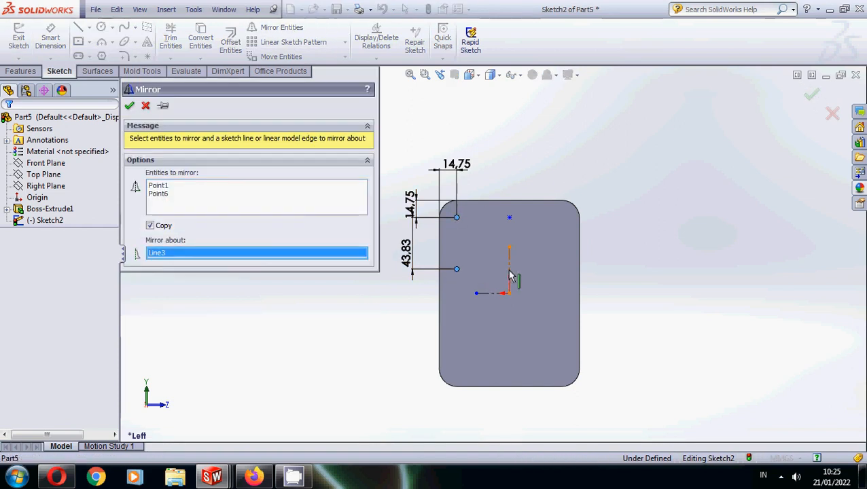
{"action": "right_click", "coordinate": [509, 275]}
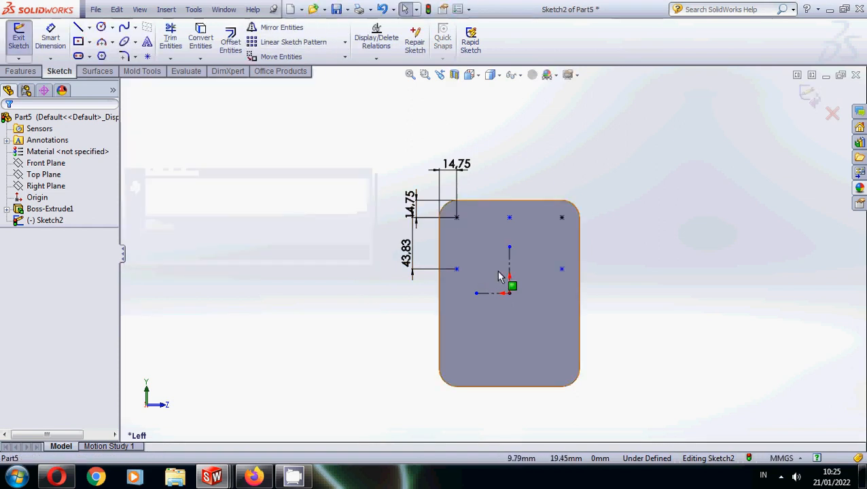
Mirror the five upper points across the horizontal centerline and finish the sketch.
{"action": "left_click", "coordinate": [280, 28]}
{"action": "left_click_drag", "start_coordinate": [425, 187], "coordinate": [476, 275]}
{"action": "left_click_drag", "start_coordinate": [581, 228], "coordinate": [494, 183]}
{"action": "left_click_drag", "start_coordinate": [592, 303], "coordinate": [552, 271]}
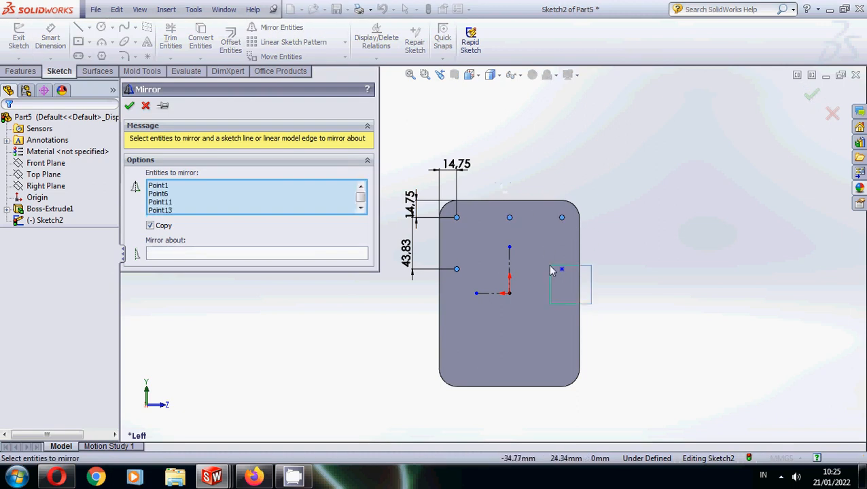
{"action": "left_click", "coordinate": [243, 256]}
{"action": "left_click", "coordinate": [494, 297]}
{"action": "right_click", "coordinate": [500, 299]}
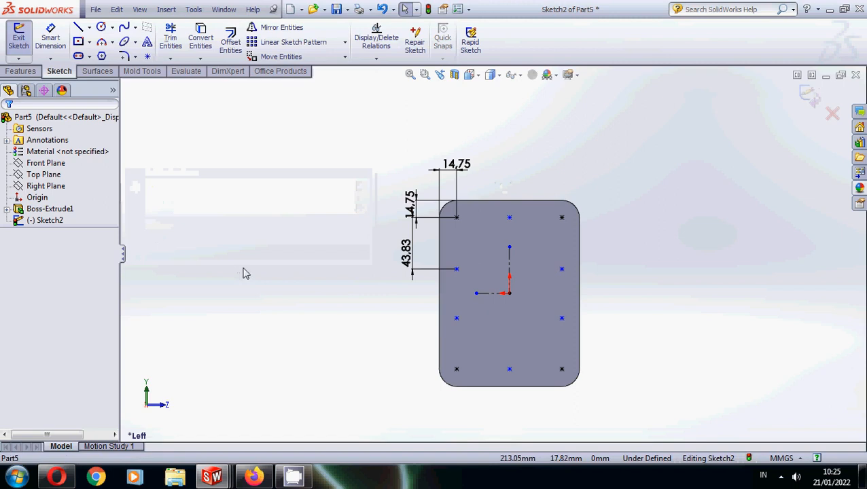
{"action": "left_click", "coordinate": [811, 96]}
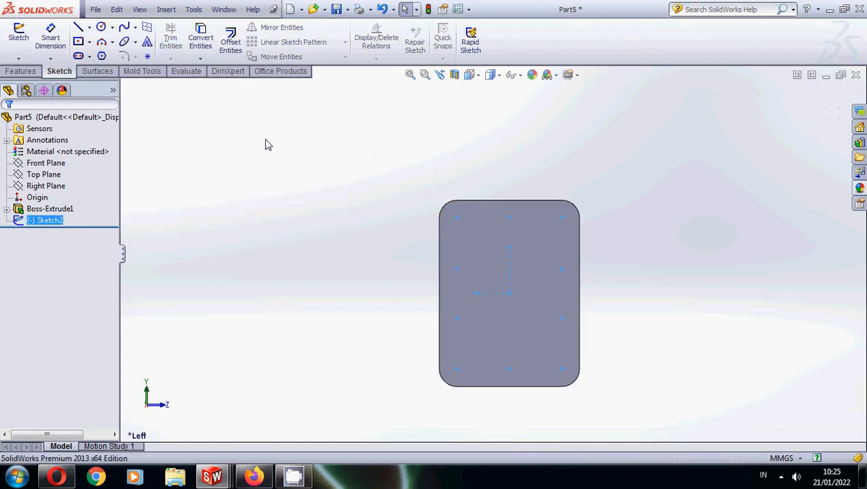
Start an ISO 4762 M6 counterbore with the Hole Wizard and position holes on the three top-row points and the right-hand second-row point.
{"action": "left_click", "coordinate": [20, 71]}
{"action": "left_click", "coordinate": [215, 42]}
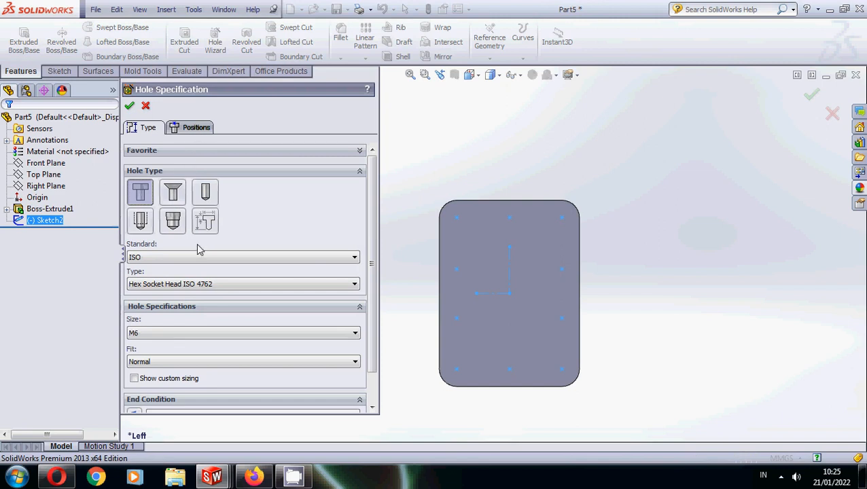
{"action": "left_click", "coordinate": [196, 129]}
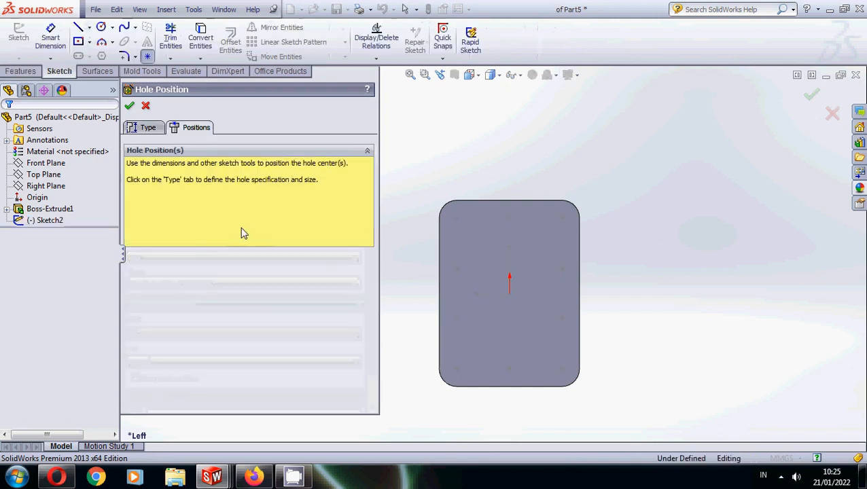
{"action": "scroll", "coordinate": [503, 240], "scroll_direction": "down", "scroll_amount": 2}
{"action": "left_click", "coordinate": [439, 210]}
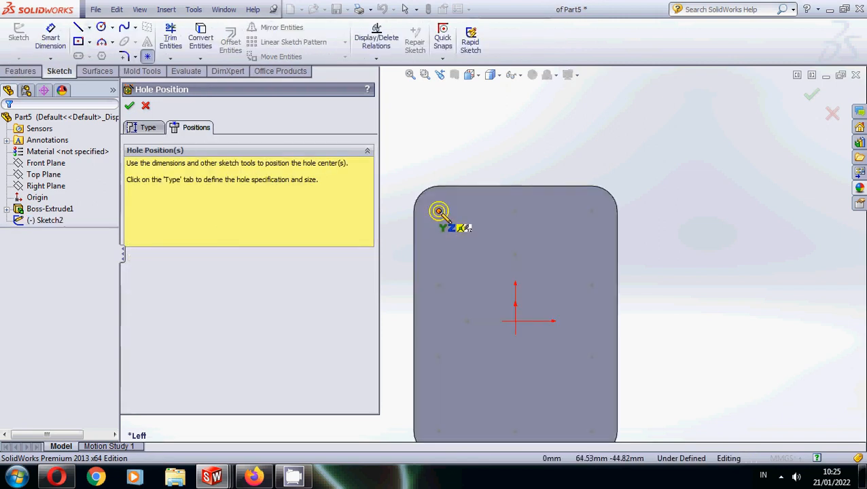
{"action": "left_click", "coordinate": [515, 211]}
{"action": "left_click", "coordinate": [590, 211]}
{"action": "left_click", "coordinate": [592, 286]}
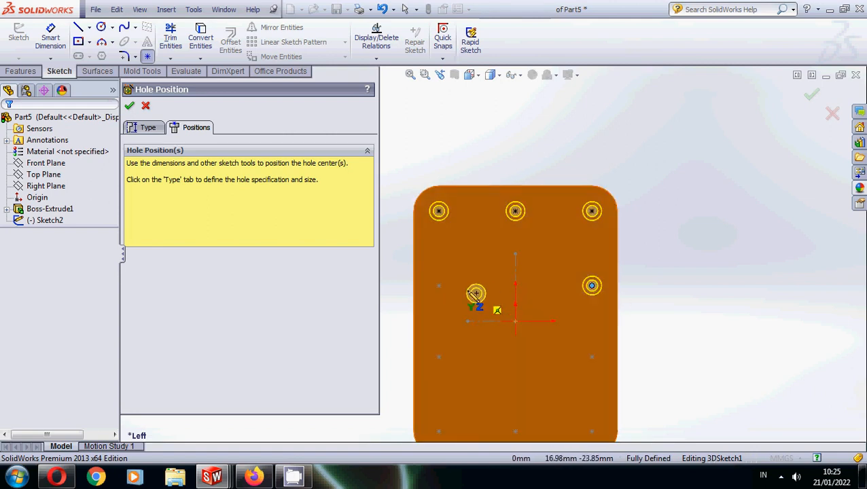
Position the M6 counterbore holes on the remaining left, bottom-row and right sketch points and create them.
{"action": "left_click", "coordinate": [438, 285]}
{"action": "left_click", "coordinate": [438, 357]}
{"action": "scroll", "coordinate": [486, 377], "scroll_direction": "up", "scroll_amount": 3}
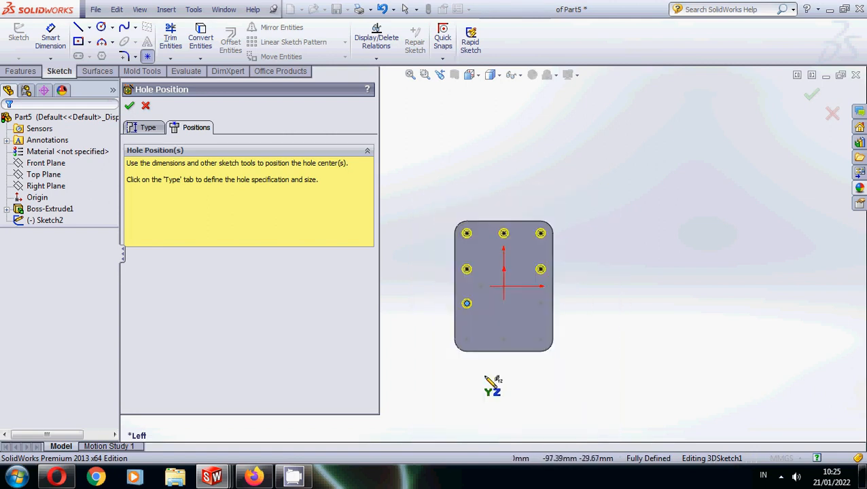
{"action": "scroll", "coordinate": [493, 384], "scroll_direction": "down", "scroll_amount": 3}
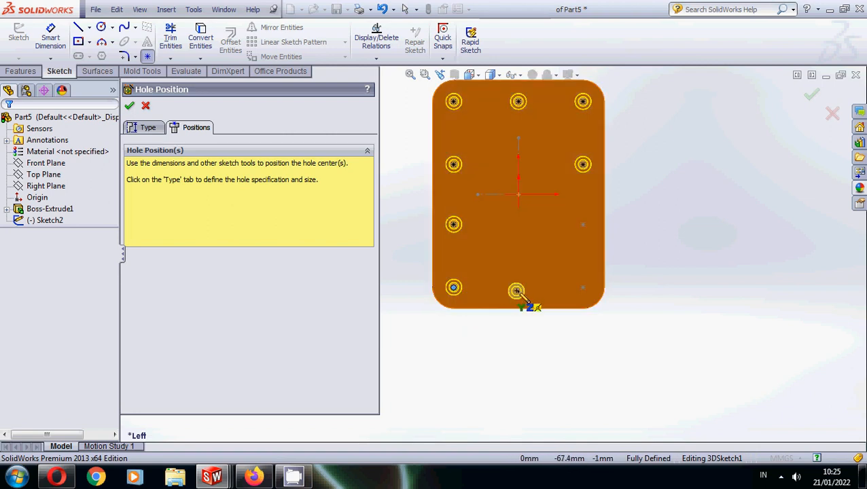
{"action": "left_click", "coordinate": [518, 287]}
{"action": "left_click", "coordinate": [584, 287]}
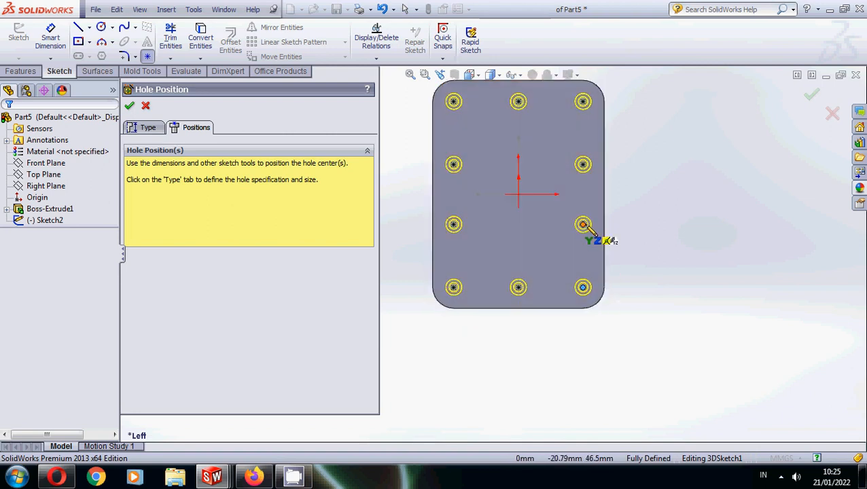
{"action": "left_click", "coordinate": [583, 225]}
{"action": "left_click", "coordinate": [129, 105]}
{"action": "middle_click_drag", "start_coordinate": [487, 245], "coordinate": [469, 199]}
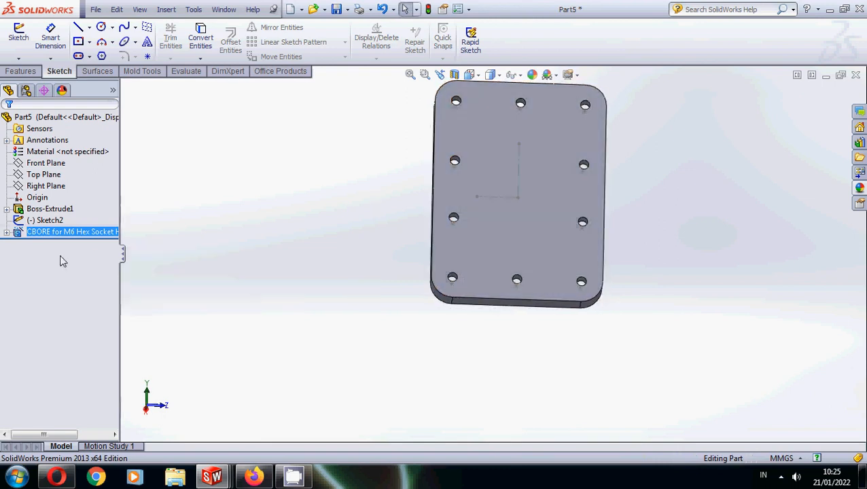
{"action": "right_click", "coordinate": [72, 232]}
{"action": "left_click", "coordinate": [81, 202]}
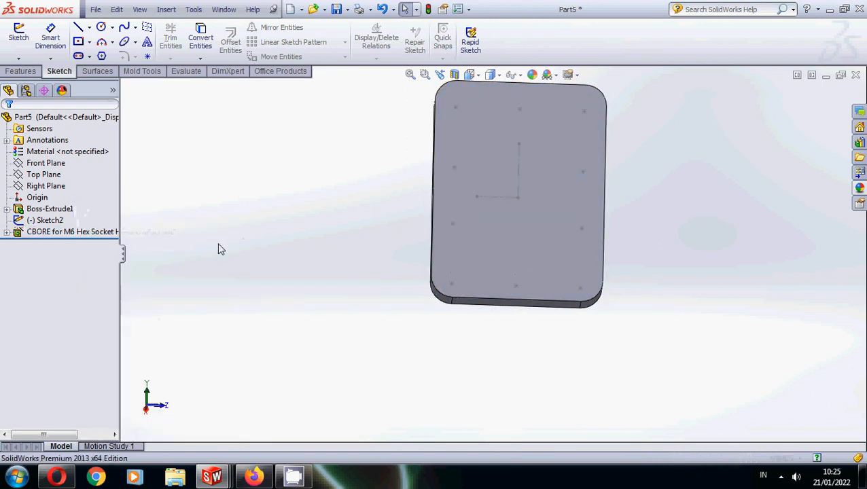
{"action": "middle_click_drag", "start_coordinate": [408, 238], "coordinate": [581, 227]}
{"action": "key", "text": "Escape"}
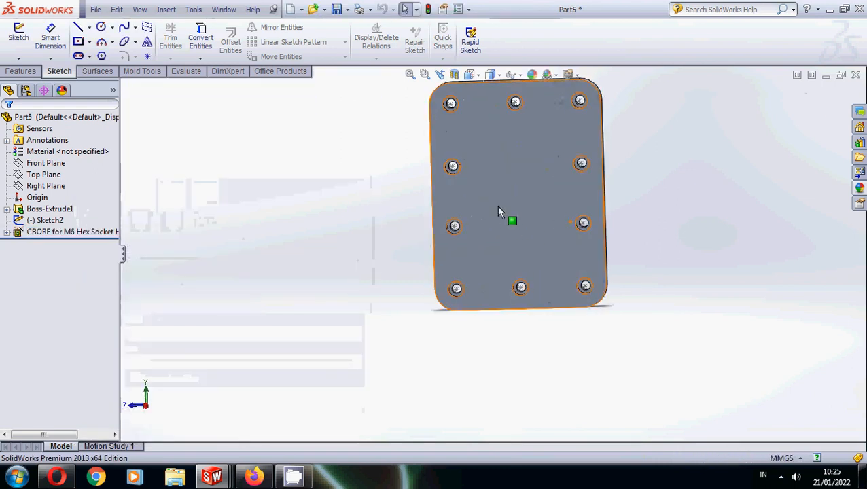
Hide the hole-point layout sketch and examine the counterbored plate from several standard views.
{"action": "scroll", "coordinate": [492, 116], "scroll_direction": "down", "scroll_amount": 3}
{"action": "right_click", "coordinate": [421, 98]}
{"action": "left_click", "coordinate": [446, 81]}
{"action": "scroll", "coordinate": [477, 115], "scroll_direction": "up", "scroll_amount": 3}
{"action": "left_click", "coordinate": [470, 74]}
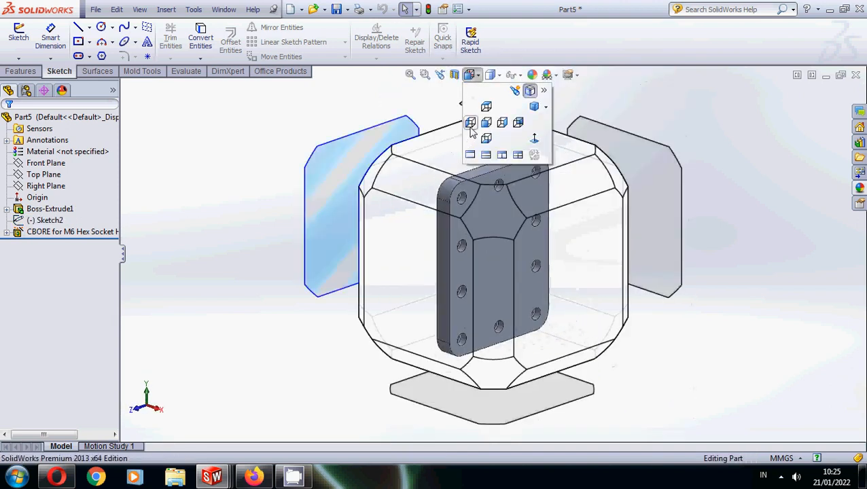
{"action": "left_click", "coordinate": [470, 124]}
{"action": "left_click", "coordinate": [471, 75]}
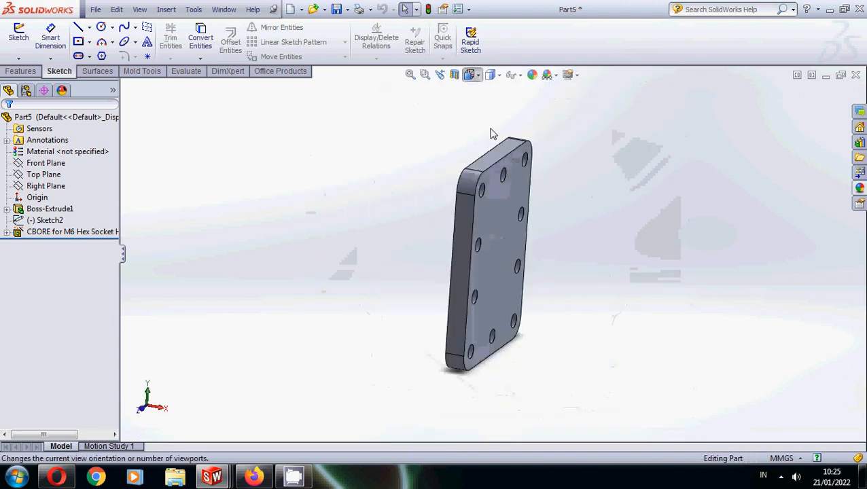
{"action": "left_click", "coordinate": [503, 127]}
{"action": "middle_click_drag", "start_coordinate": [591, 277], "coordinate": [523, 295]}
{"action": "scroll", "coordinate": [523, 295], "scroll_direction": "up", "scroll_amount": 1}
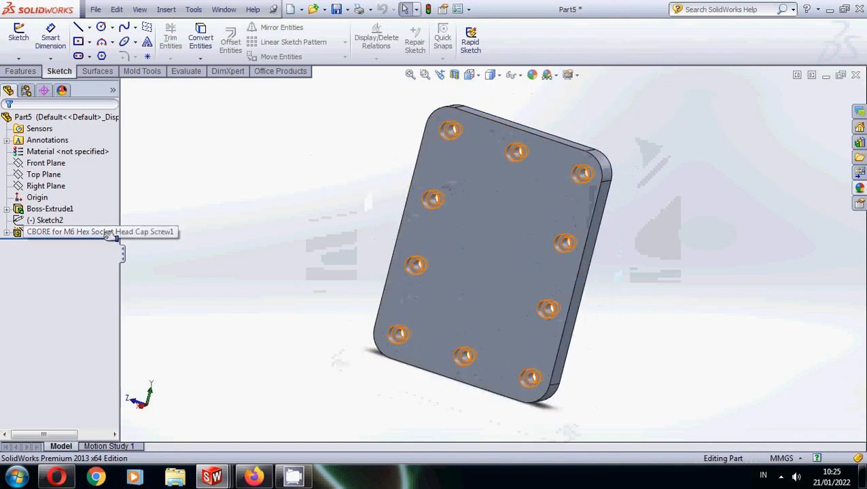
Roll the feature history back to just after the base extrusion and chamfer the edges of both large plate faces 0.5 mm at 45°.
{"action": "left_click_drag", "start_coordinate": [109, 236], "coordinate": [106, 216]}
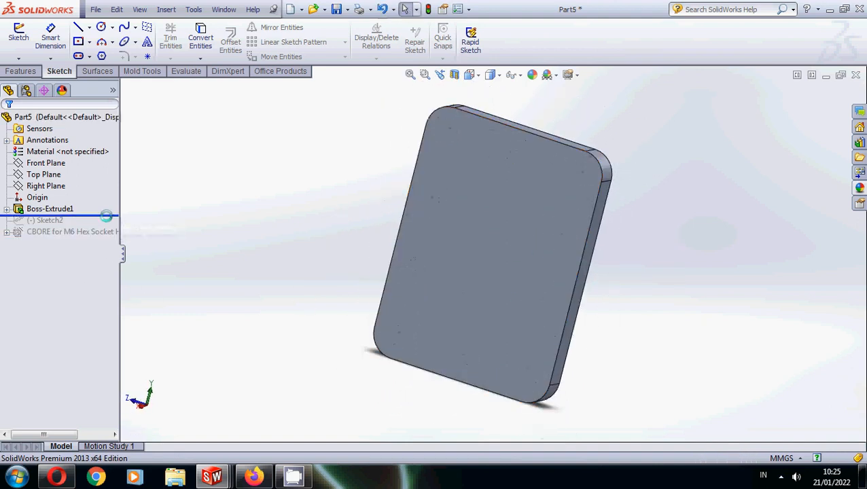
{"action": "left_click", "coordinate": [20, 71]}
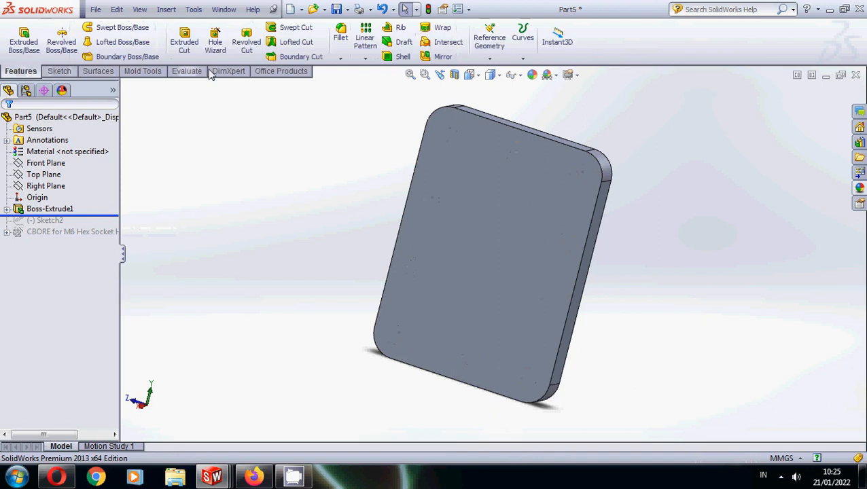
{"action": "left_click", "coordinate": [340, 57]}
{"action": "left_click", "coordinate": [350, 83]}
{"action": "left_click", "coordinate": [477, 195]}
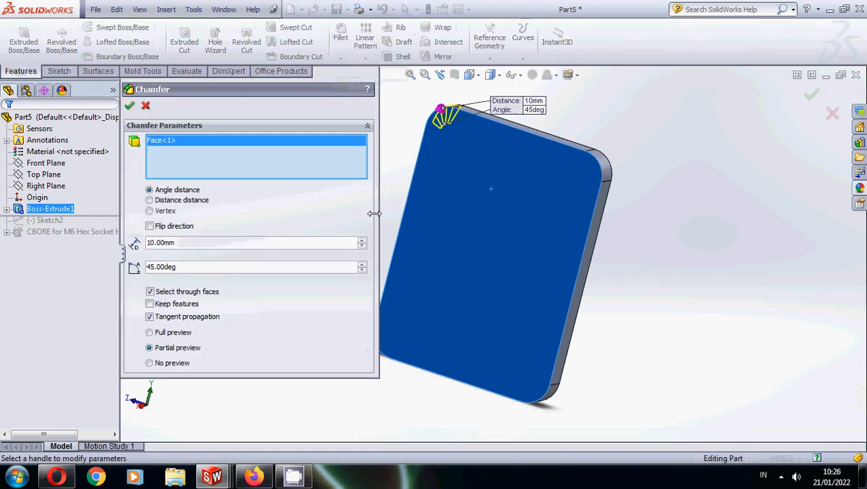
{"action": "type", "text": "0.5"}
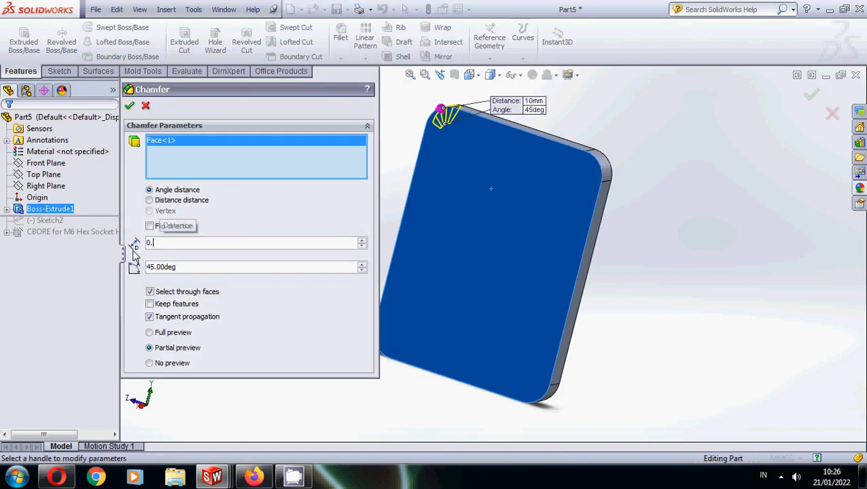
{"action": "middle_click_drag", "start_coordinate": [506, 218], "coordinate": [395, 206]}
{"action": "left_click", "coordinate": [478, 203]}
{"action": "right_click", "coordinate": [478, 203]}
Roll the feature history forward past the counterbore holes and check the chamfered plate.
{"action": "scroll", "coordinate": [433, 211], "scroll_direction": "down", "scroll_amount": 4}
{"action": "middle_click_drag", "start_coordinate": [480, 172], "coordinate": [343, 226]}
{"action": "scroll", "coordinate": [342, 226], "scroll_direction": "up", "scroll_amount": 3}
{"action": "left_click_drag", "start_coordinate": [85, 227], "coordinate": [80, 252]}
{"action": "scroll", "coordinate": [391, 247], "scroll_direction": "up", "scroll_amount": 4}
{"action": "middle_click_drag", "start_coordinate": [391, 248], "coordinate": [425, 232]}
{"action": "scroll", "coordinate": [408, 272], "scroll_direction": "up", "scroll_amount": 3}
{"action": "middle_click_drag", "start_coordinate": [408, 286], "coordinate": [389, 306]}
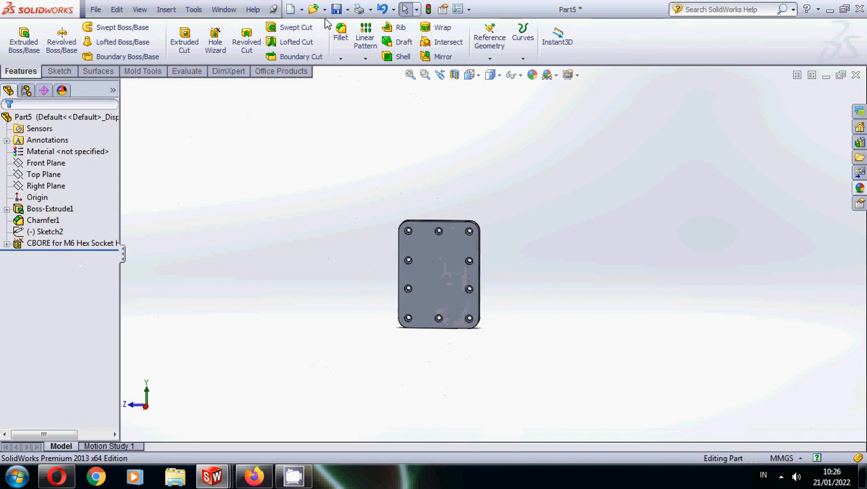
Save the plate as "Wear plate 3" in the PART SLIDER folder, rebuilding the document.
{"action": "left_click", "coordinate": [347, 10]}
{"action": "left_click", "coordinate": [363, 36]}
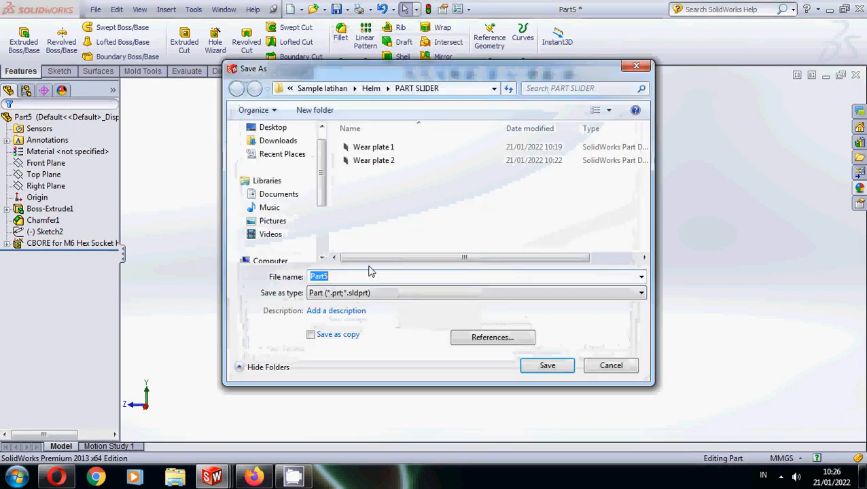
{"action": "left_click", "coordinate": [377, 161]}
{"action": "left_click", "coordinate": [365, 276]}
{"action": "left_click", "coordinate": [365, 276]}
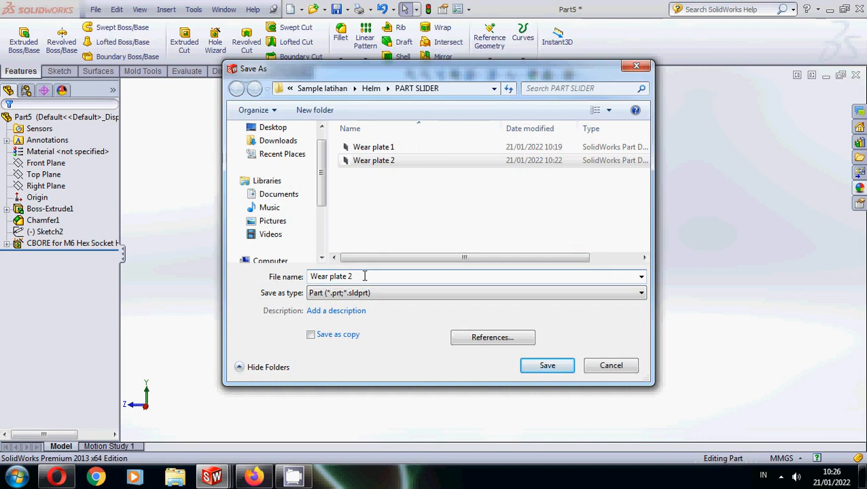
{"action": "key", "text": "BackSpace"}
{"action": "type", "text": "3"}
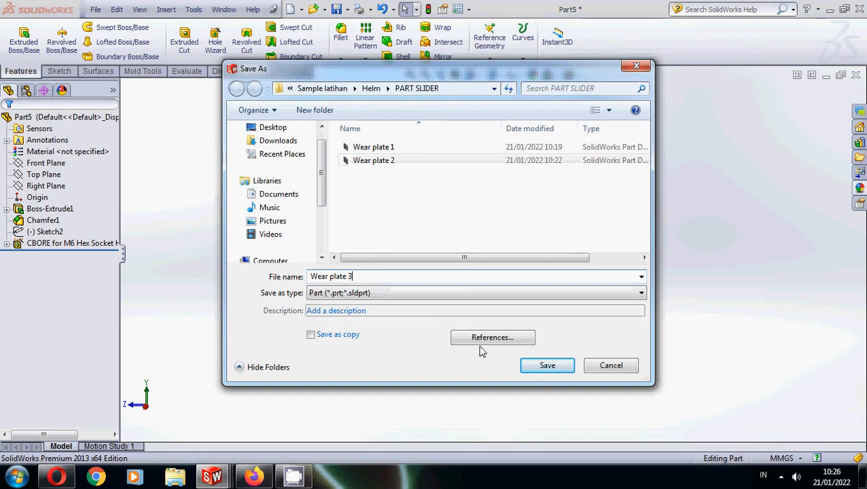
{"action": "left_click", "coordinate": [546, 371]}
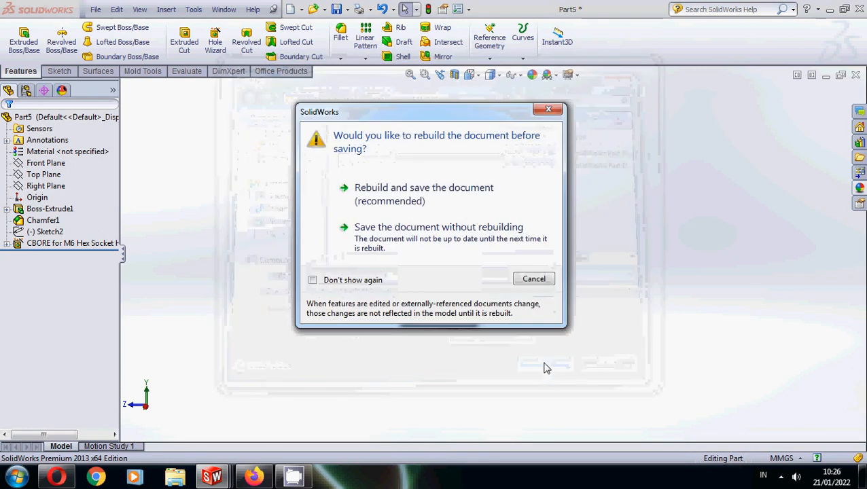
{"action": "left_click", "coordinate": [405, 201]}
{"action": "scroll", "coordinate": [528, 285], "scroll_direction": "up", "scroll_amount": 3}
{"action": "middle_click_drag", "start_coordinate": [524, 282], "coordinate": [506, 300]}
{"action": "scroll", "coordinate": [513, 126], "scroll_direction": "down", "scroll_amount": 2}
{"action": "right_click", "coordinate": [561, 190]}
{"action": "left_click", "coordinate": [498, 78]}
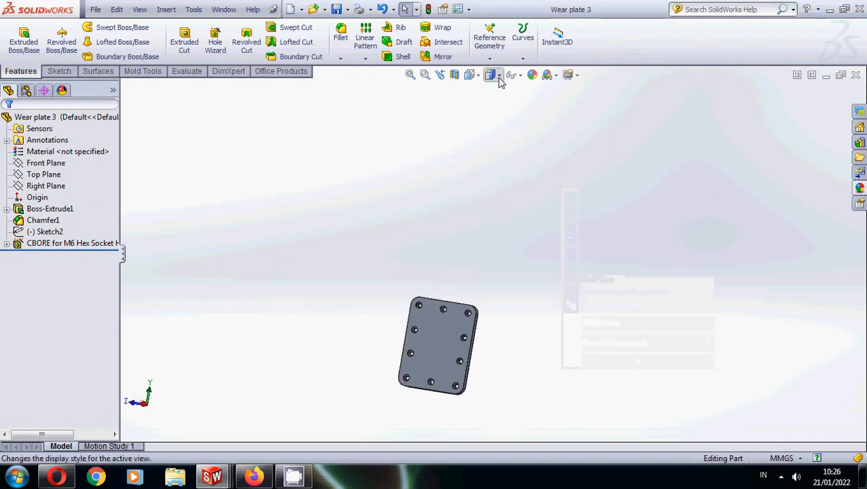
{"action": "left_click", "coordinate": [509, 137]}
{"action": "scroll", "coordinate": [500, 253], "scroll_direction": "up", "scroll_amount": 4}
{"action": "scroll", "coordinate": [503, 360], "scroll_direction": "down", "scroll_amount": 5}
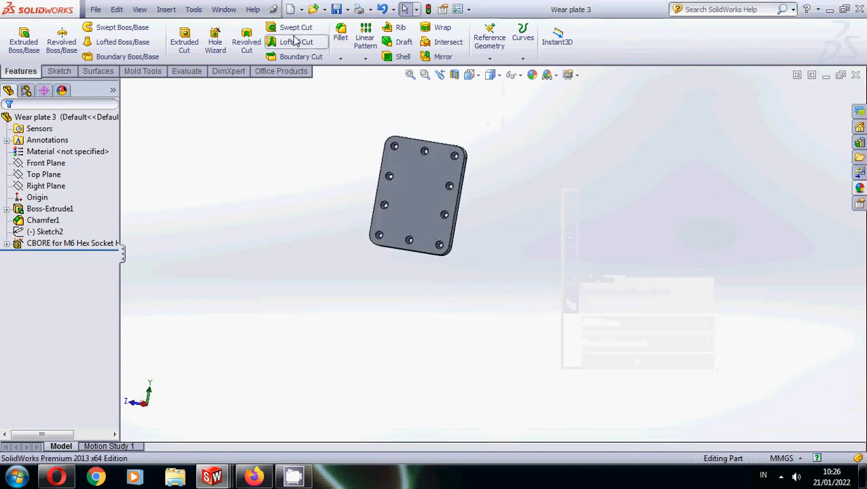
Switch to the helm PL part and examine its wear plate pockets, finishing in the Front view.
{"action": "left_click", "coordinate": [231, 11]}
{"action": "left_click", "coordinate": [259, 134]}
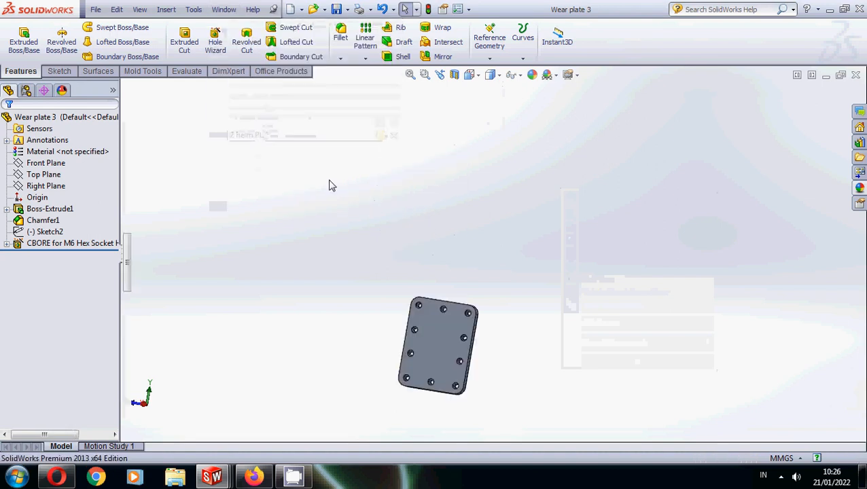
{"action": "middle_click_drag", "start_coordinate": [506, 239], "coordinate": [442, 265]}
{"action": "scroll", "coordinate": [515, 310], "scroll_direction": "down", "scroll_amount": 8}
{"action": "scroll", "coordinate": [576, 346], "scroll_direction": "up", "scroll_amount": 5}
{"action": "middle_click_drag", "start_coordinate": [577, 346], "coordinate": [546, 319]}
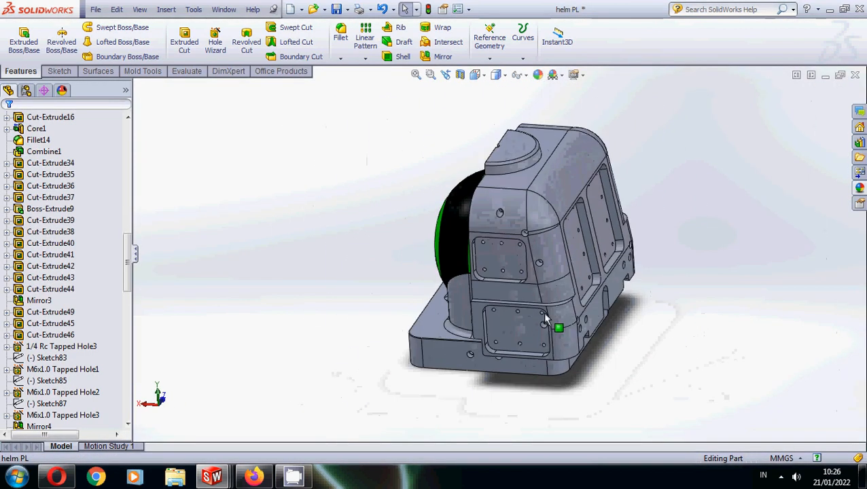
{"action": "middle_click_drag", "start_coordinate": [531, 241], "coordinate": [556, 208]}
{"action": "left_click", "coordinate": [477, 76]}
{"action": "left_click", "coordinate": [489, 119]}
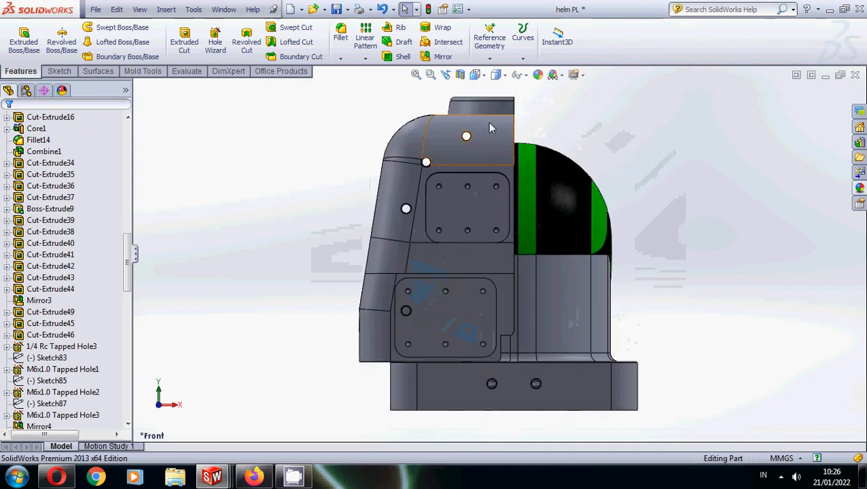
{"action": "left_click", "coordinate": [348, 9]}
{"action": "left_click", "coordinate": [365, 38]}
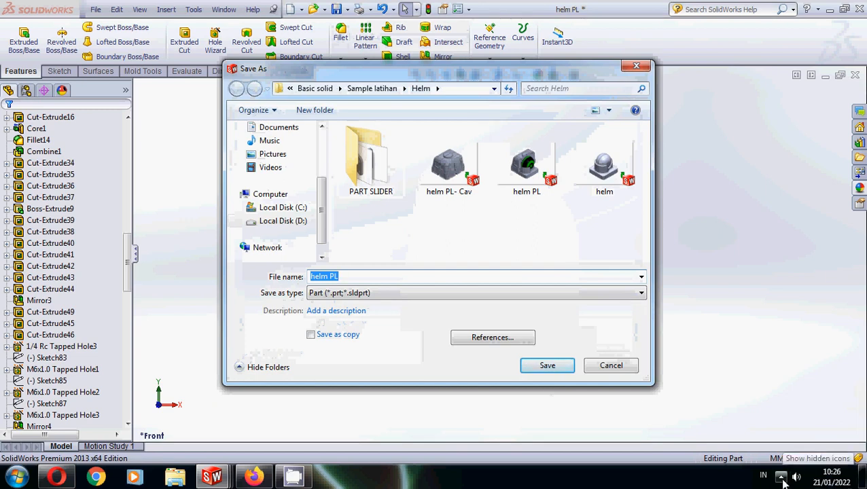
{"action": "left_click", "coordinate": [610, 365]}
{"action": "left_click", "coordinate": [782, 478]}
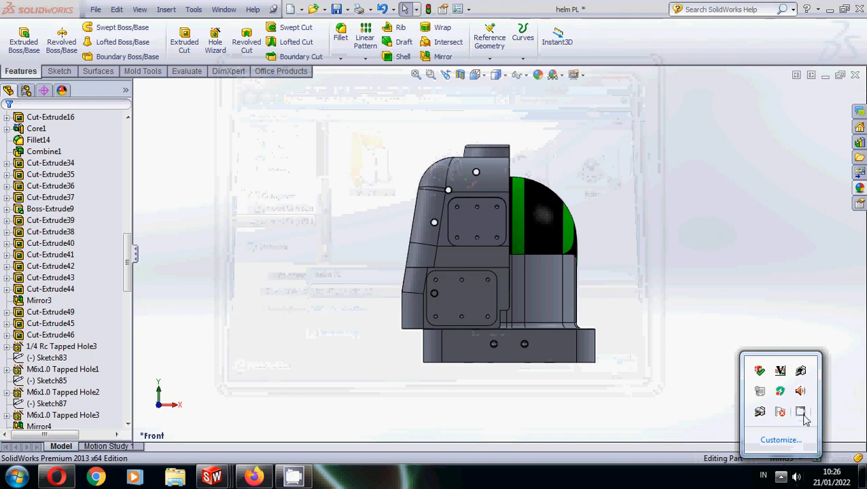
{"action": "left_click", "coordinate": [802, 413]}
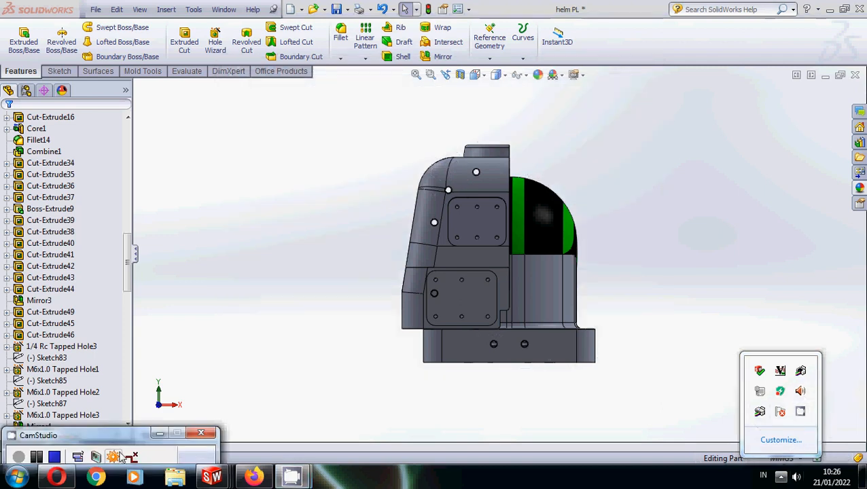